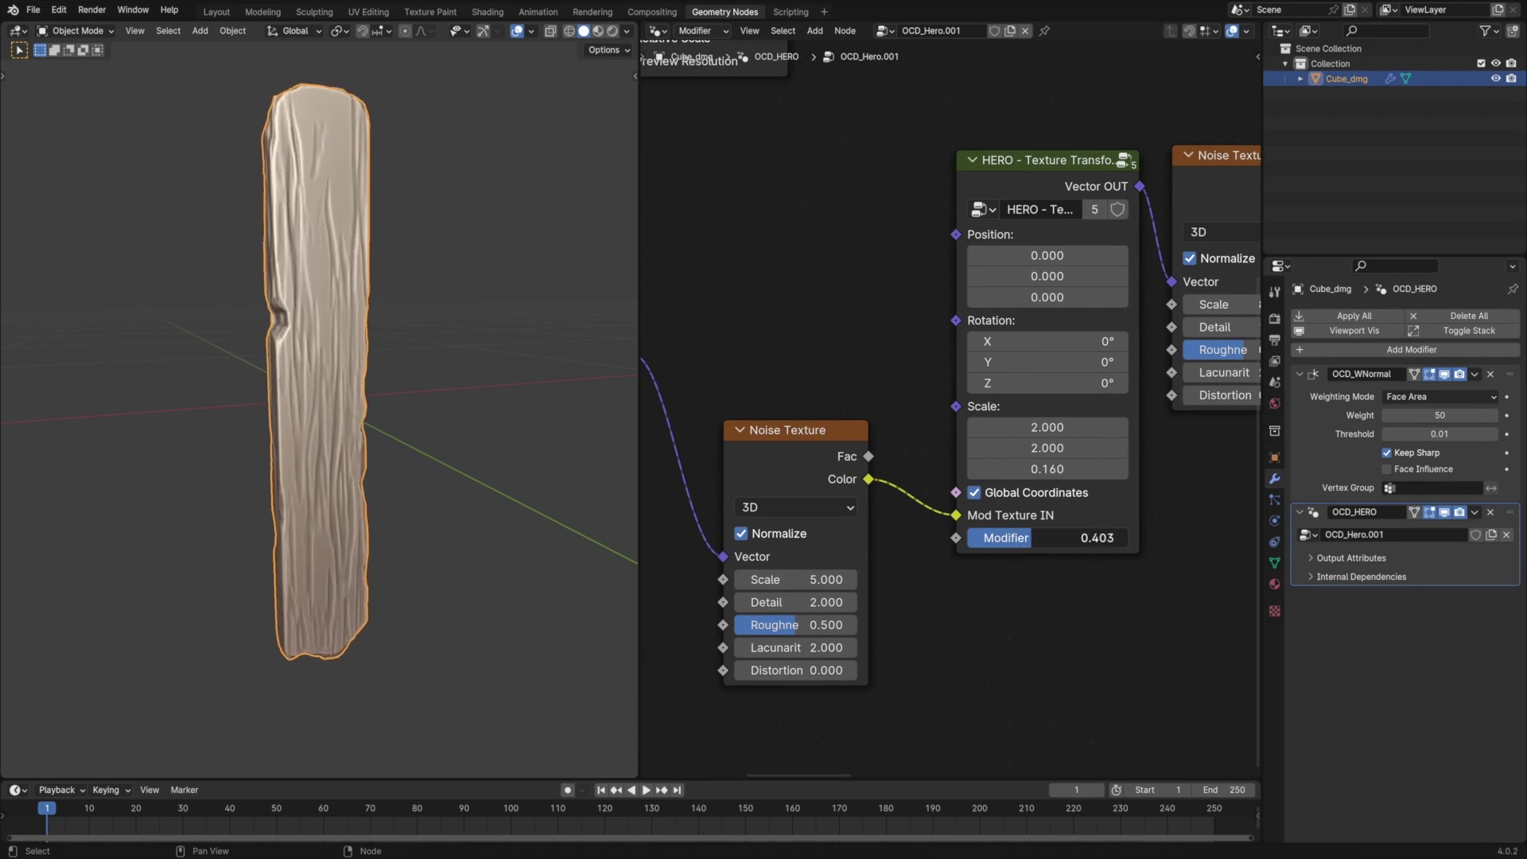
Step: Raise the HERO - Texture Transform node's Modifier value to about 0.403
mouse_move(397, 493)
middle_mouse_down()
mouse_move(413, 509)
mouse_move(398, 510)
middle_mouse_up()
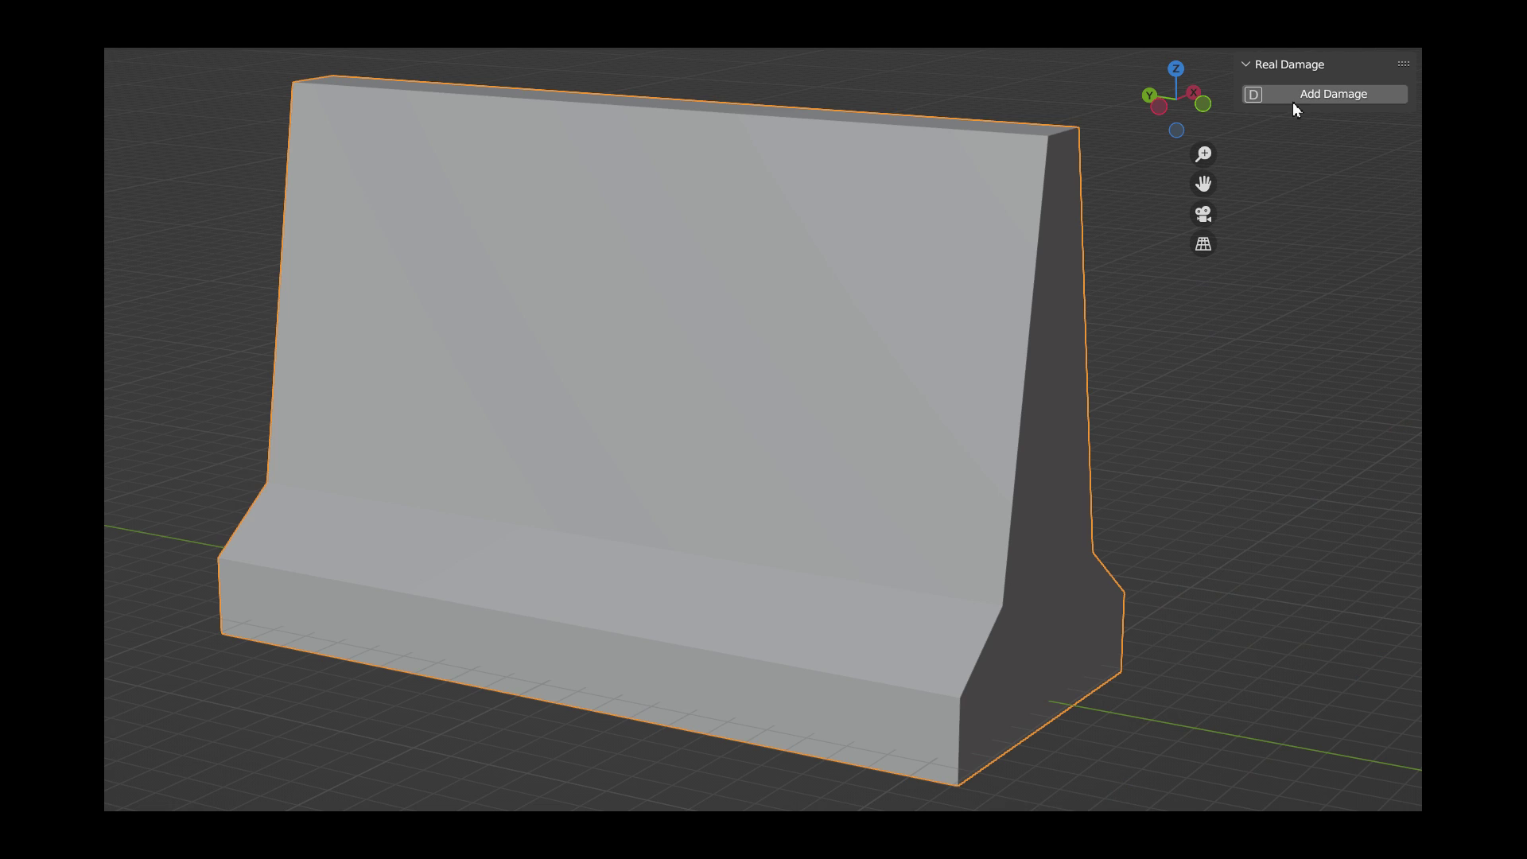
Step: Add Real Damage to the barrier with Internal Damage enabled and Steel spread across the Entire Grid
left_click(1304, 95)
left_click(1339, 291)
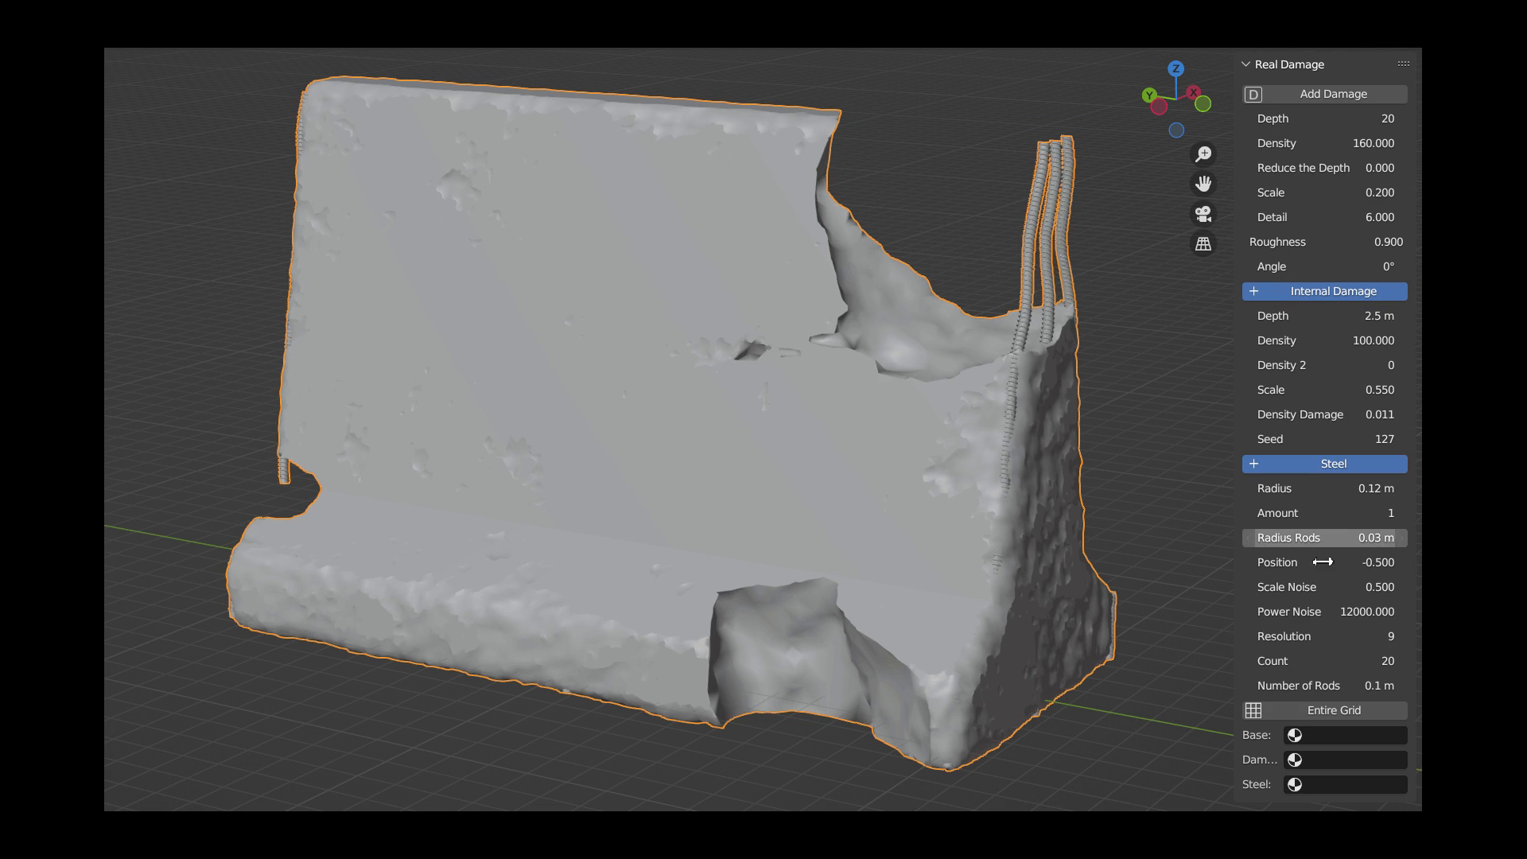
left_click(1358, 715)
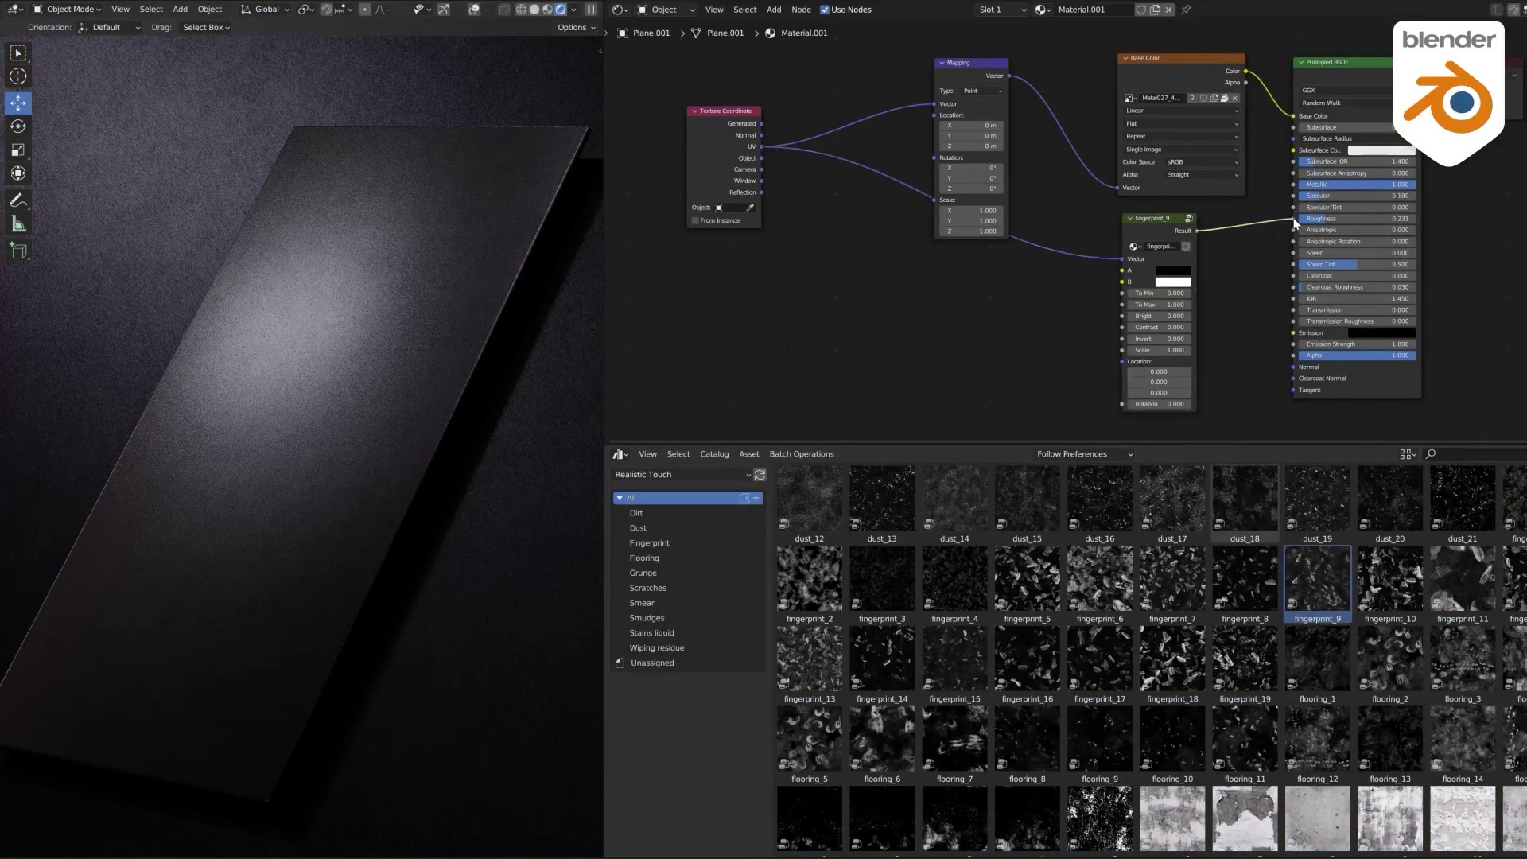
Step: Link fingerprint_9's Result output to the Principled BSDF Roughness socket
left_click_drag(1294, 223, 1294, 223)
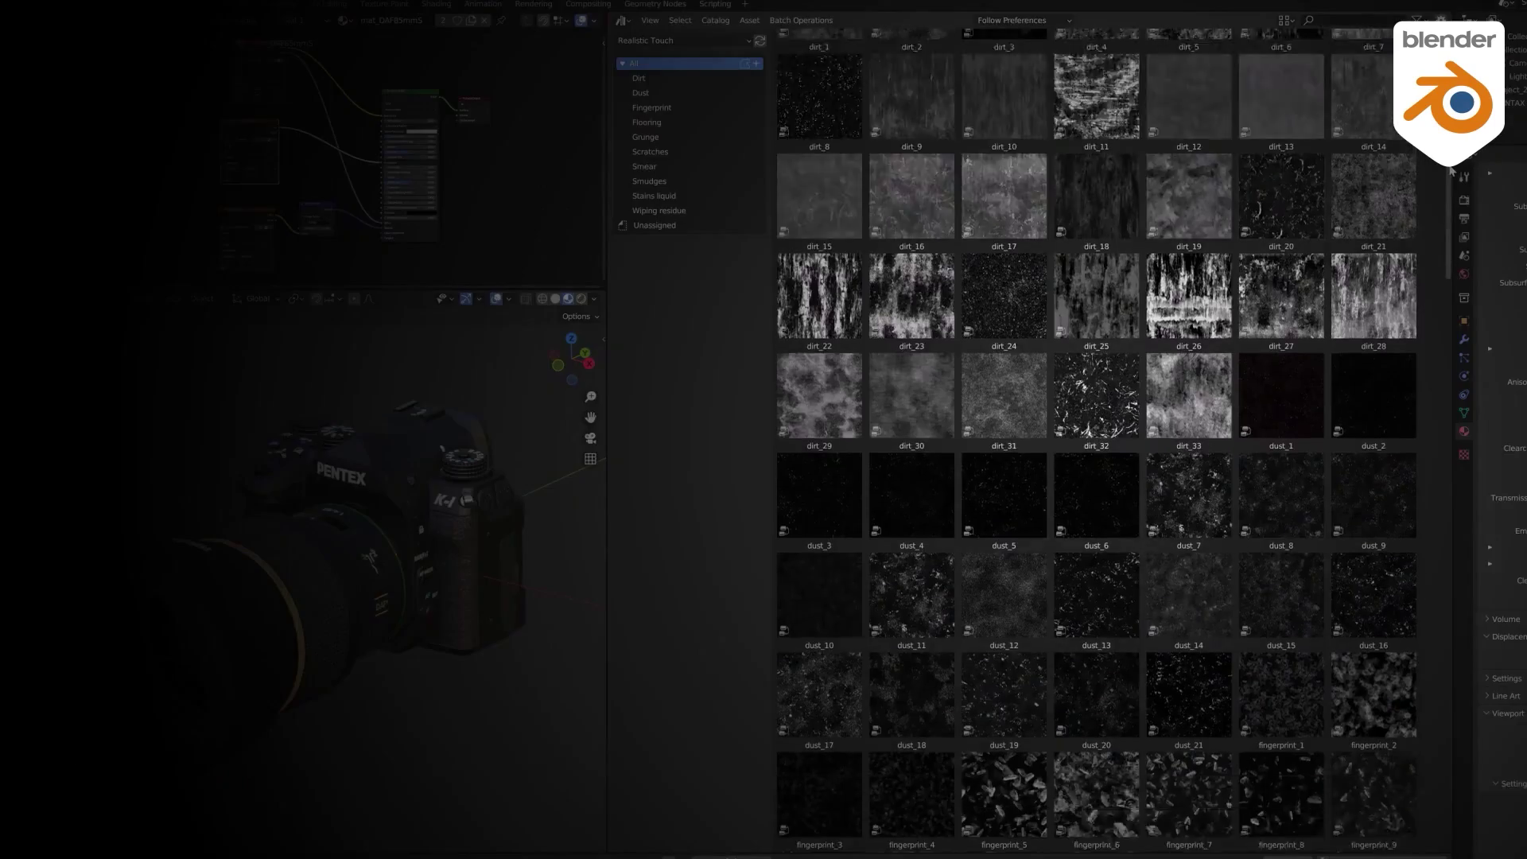
scroll(1452, 229, "down", 4)
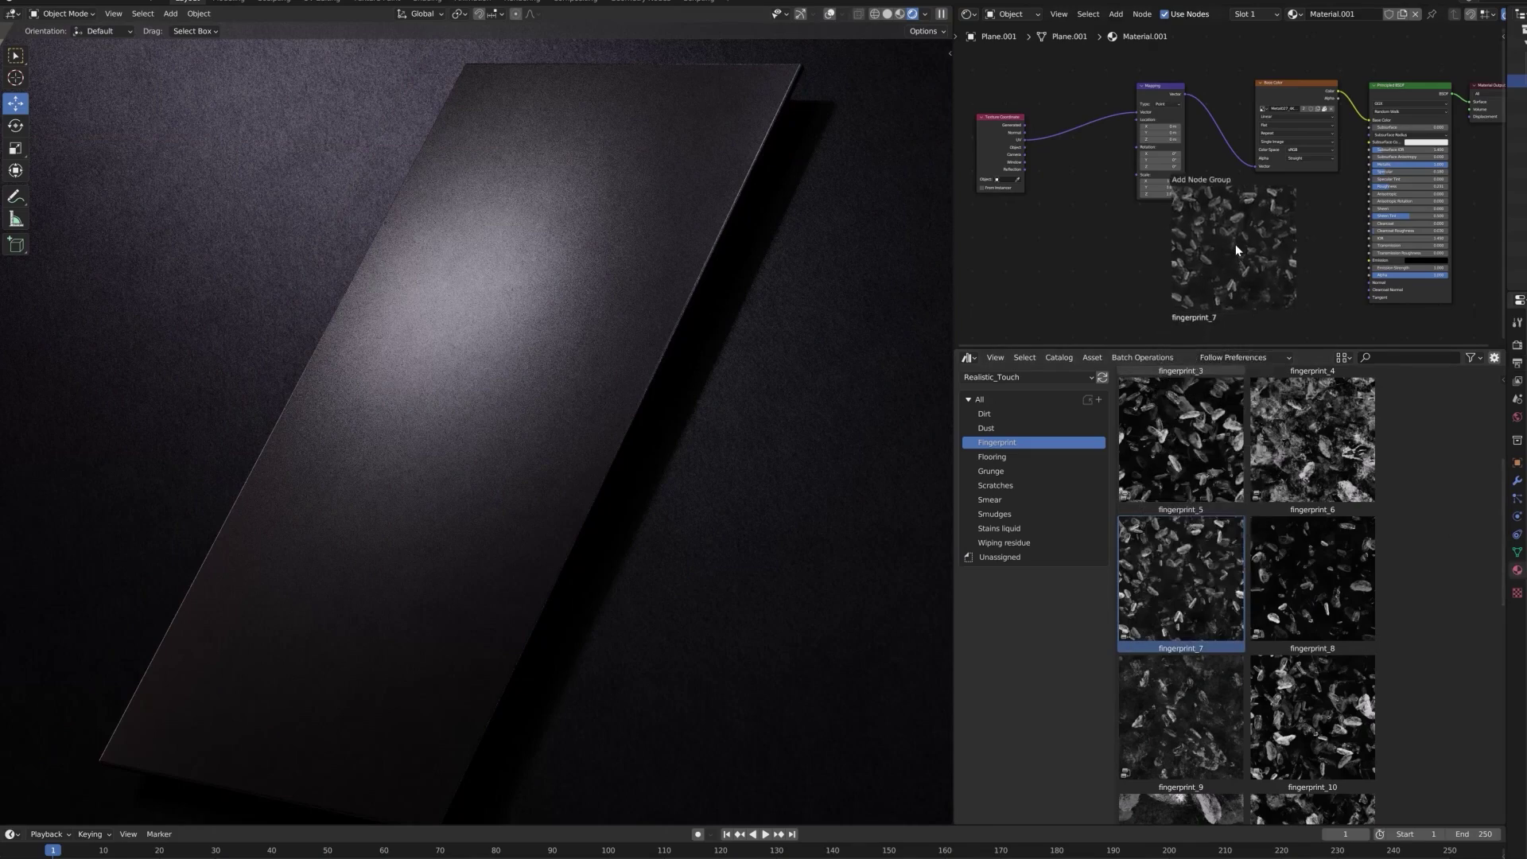
Step: Add fingerprint_7 from the Asset Browser and connect its Result to Roughness
left_click_drag(1235, 244, 1236, 244)
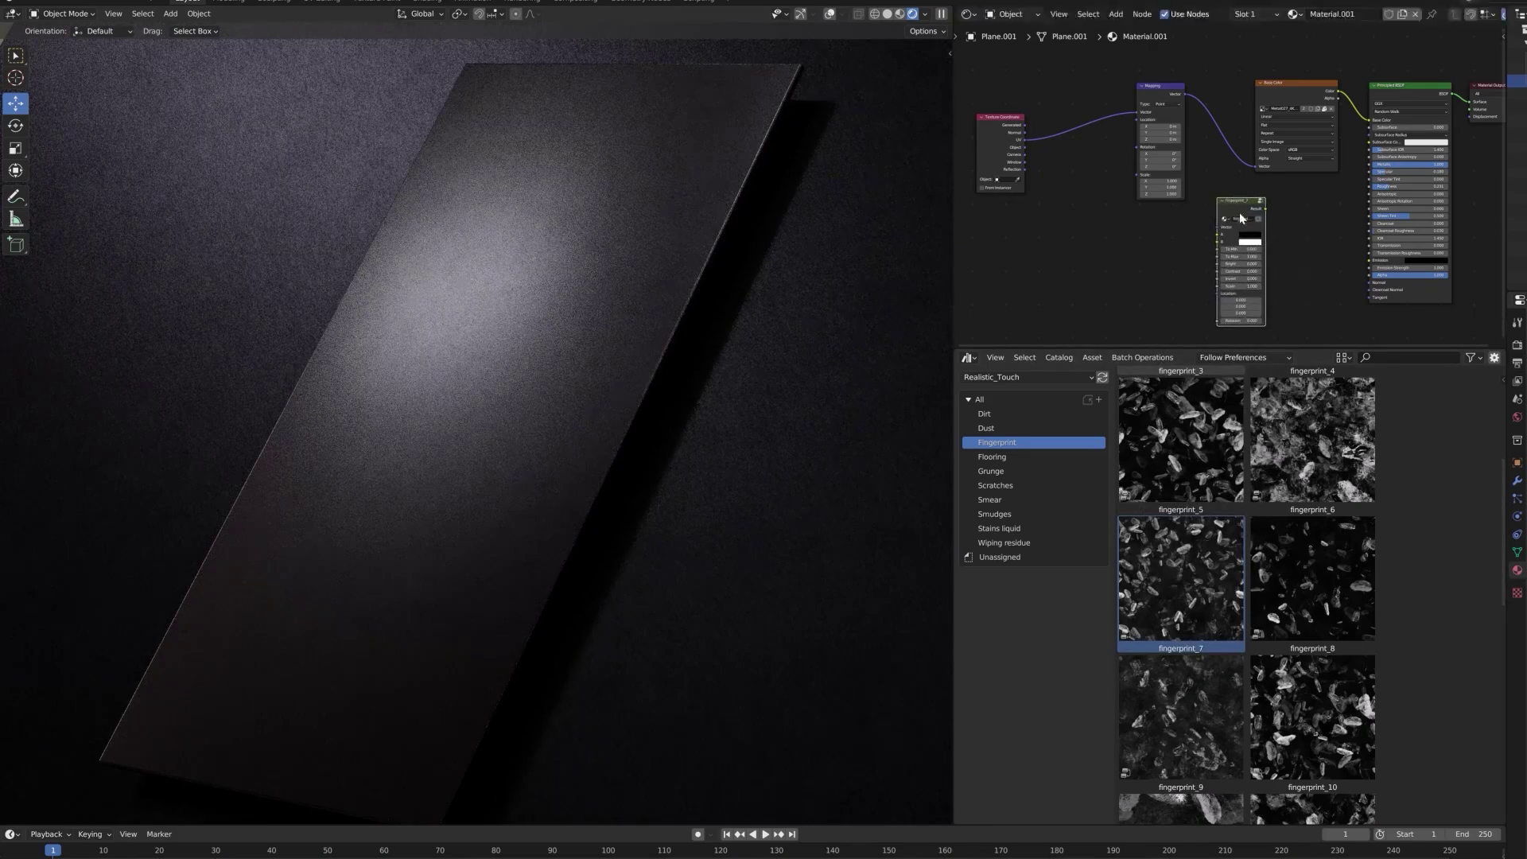
scroll(1239, 212, "up", 2)
middle_click_drag(1307, 151, 1215, 201)
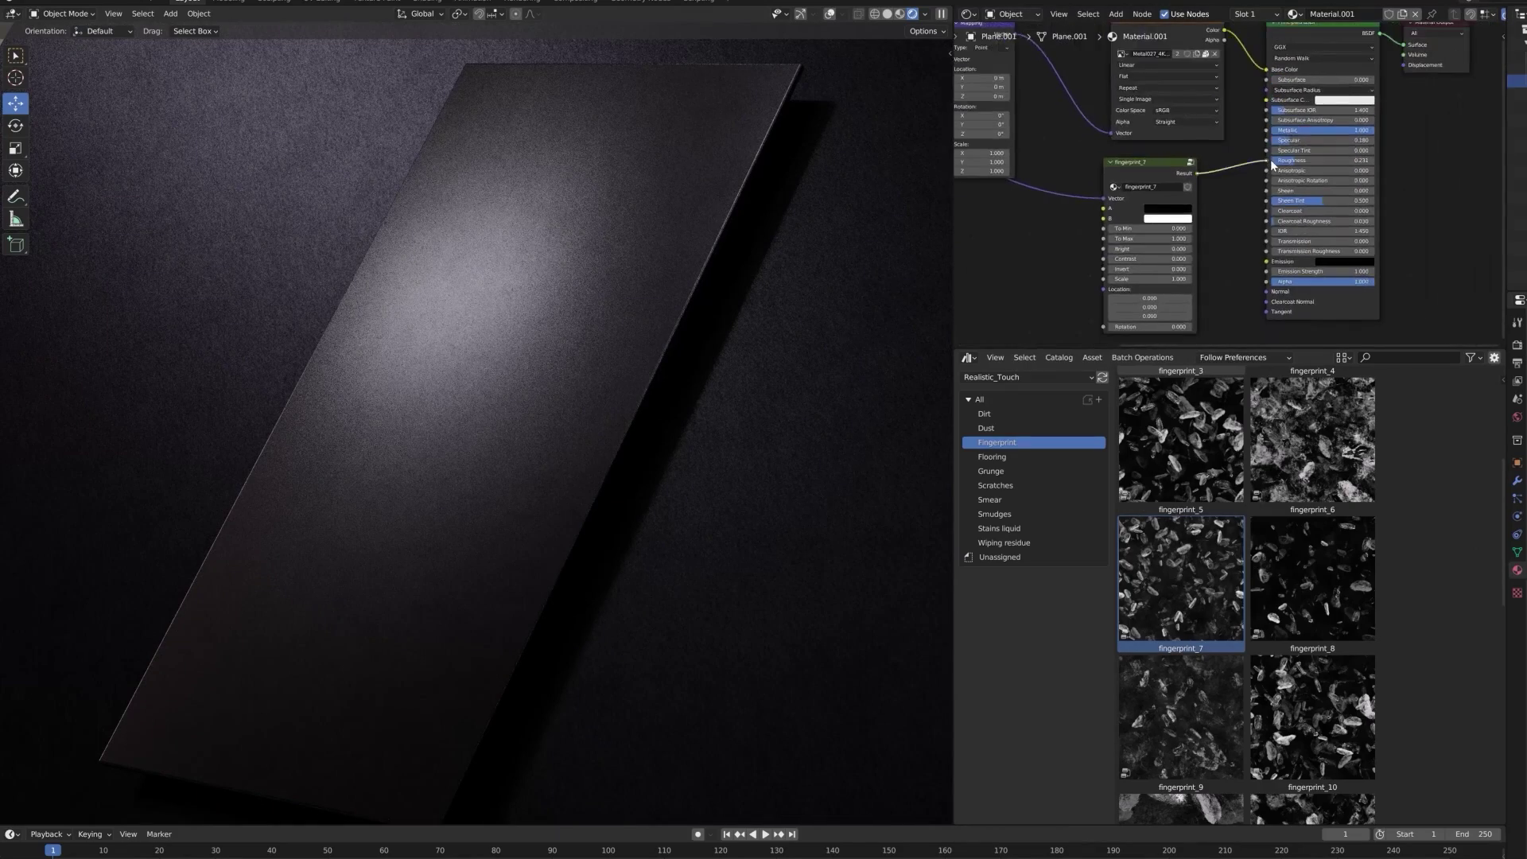
left_click_drag(1272, 163, 1191, 182)
scroll(1120, 328, "up", 2)
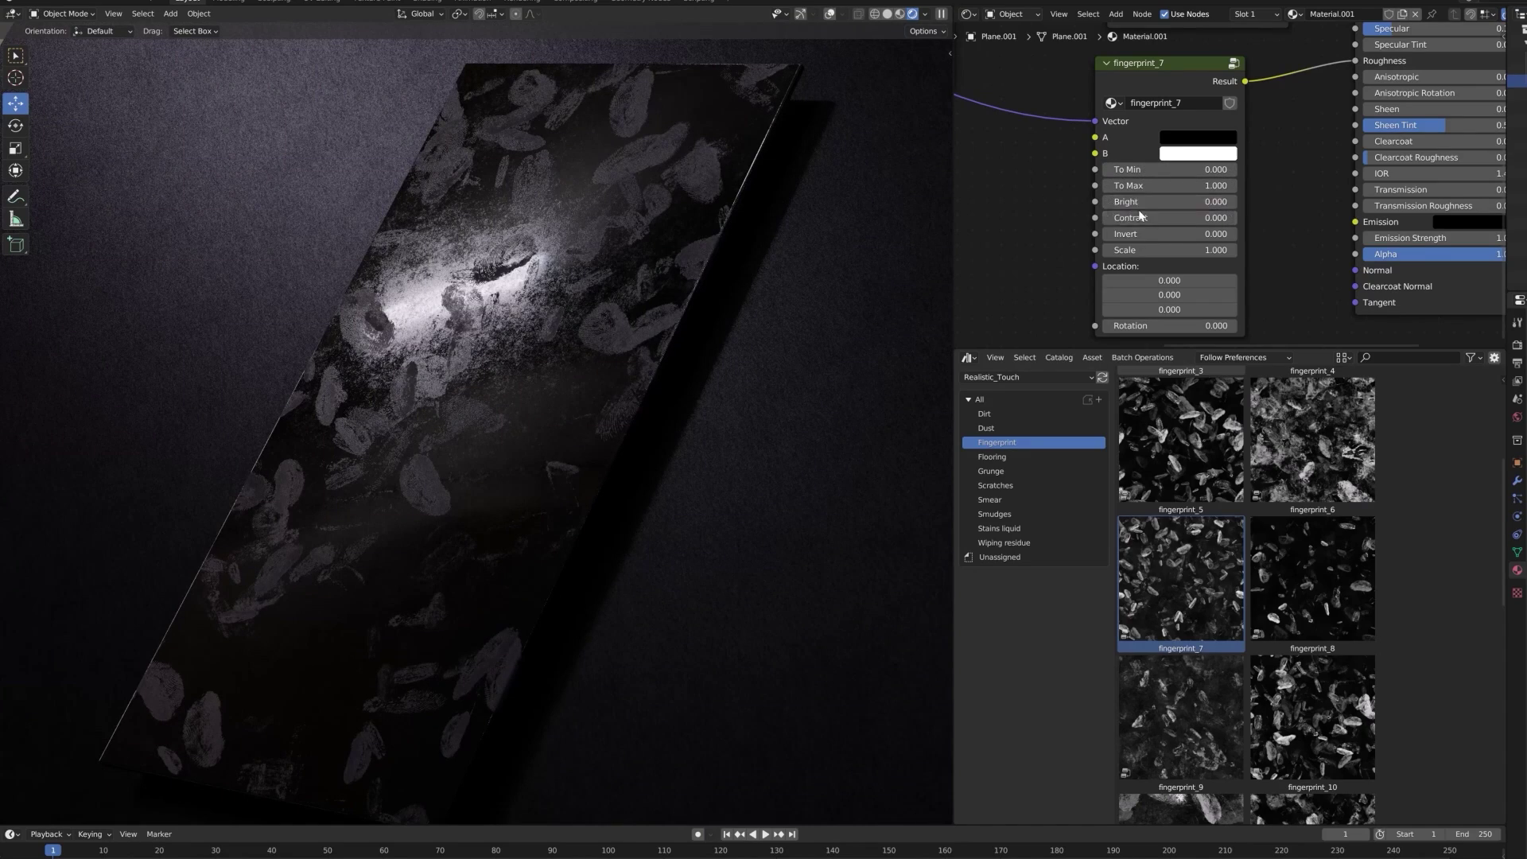
Step: Try the fingerprint's Bright value at 0.2, then reset it to 0
left_click(1232, 201)
left_click(1231, 201)
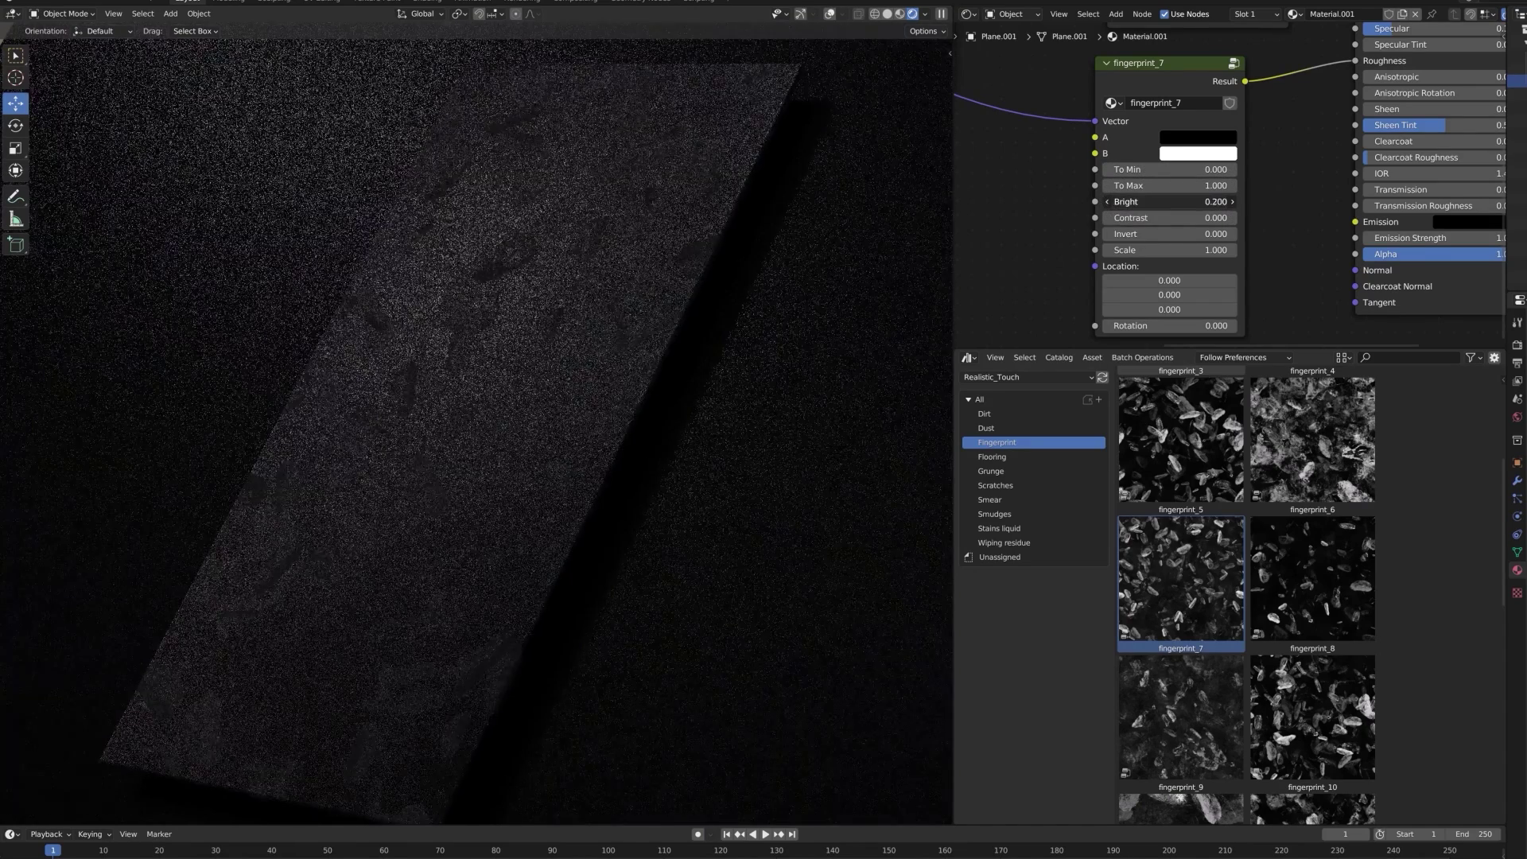
left_click_drag(1232, 201, 1146, 201)
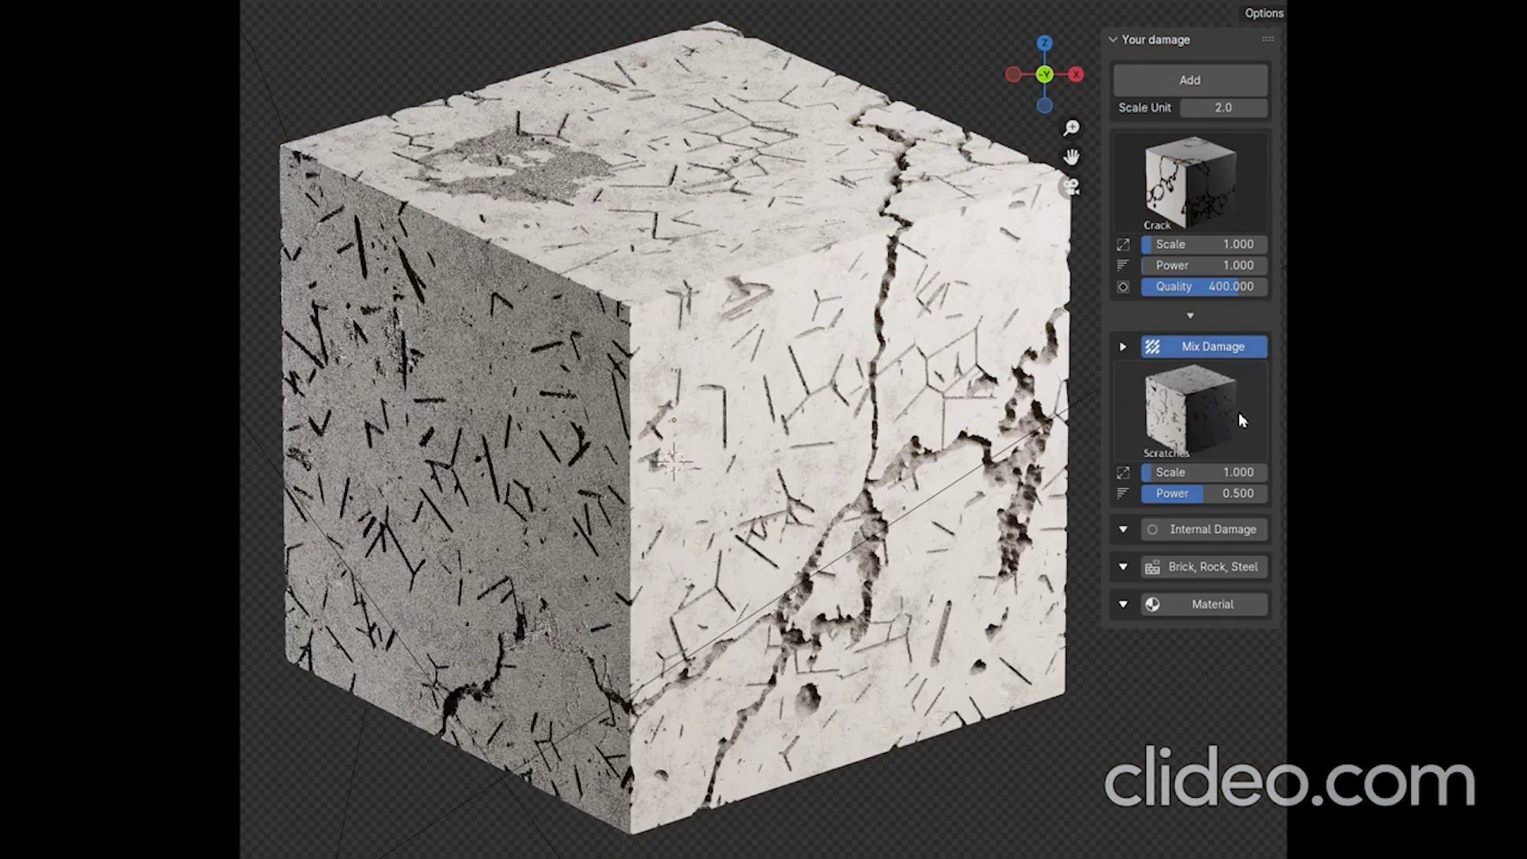
Step: Set Mix Damage to Scratch Lite and enable the Brick, Rock, Steel toggle
left_click(1241, 419)
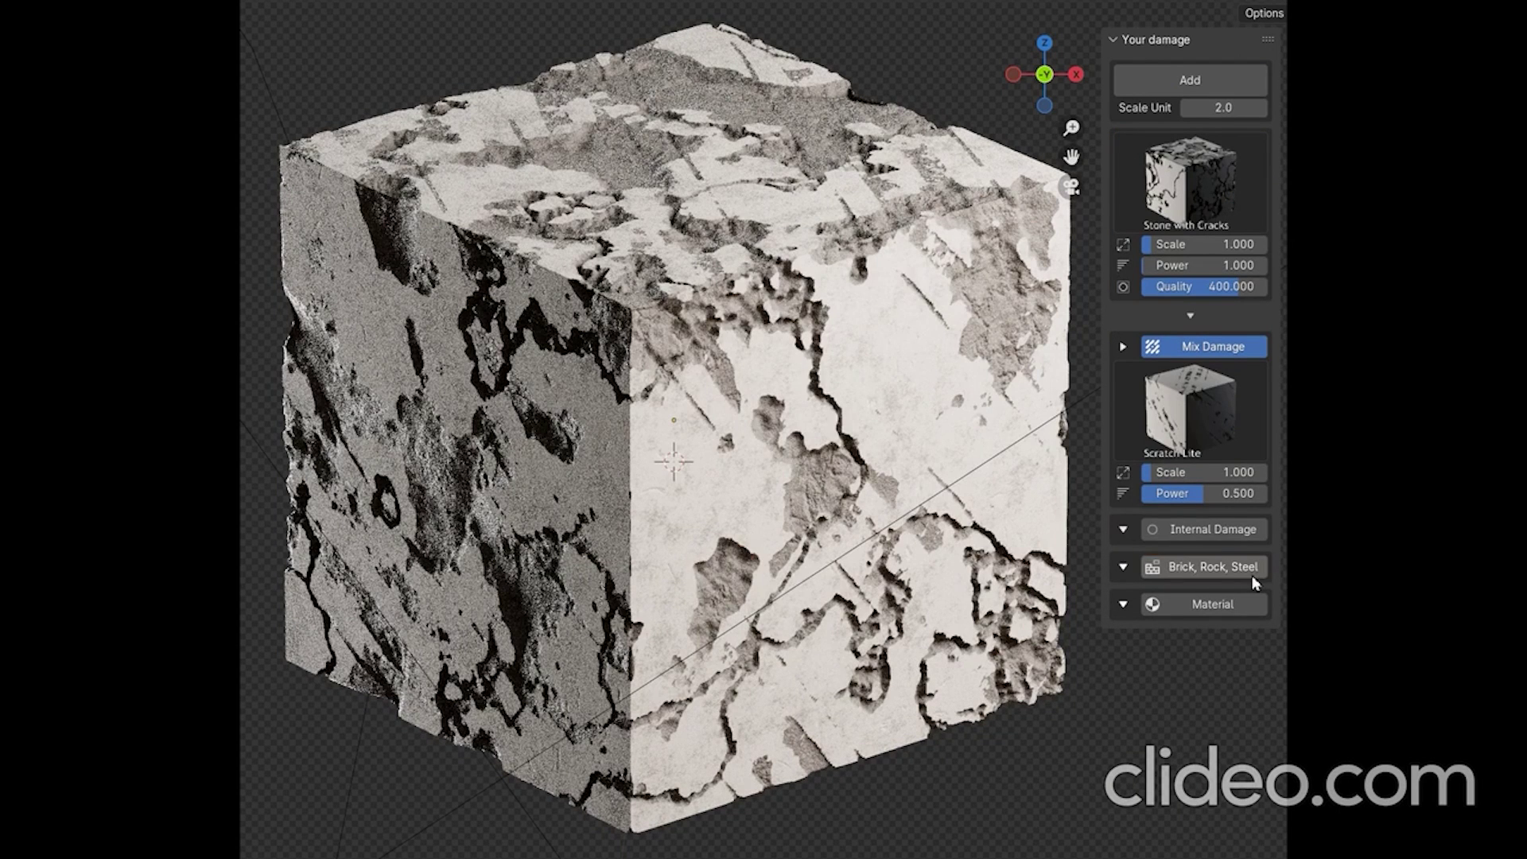
left_click(1264, 575)
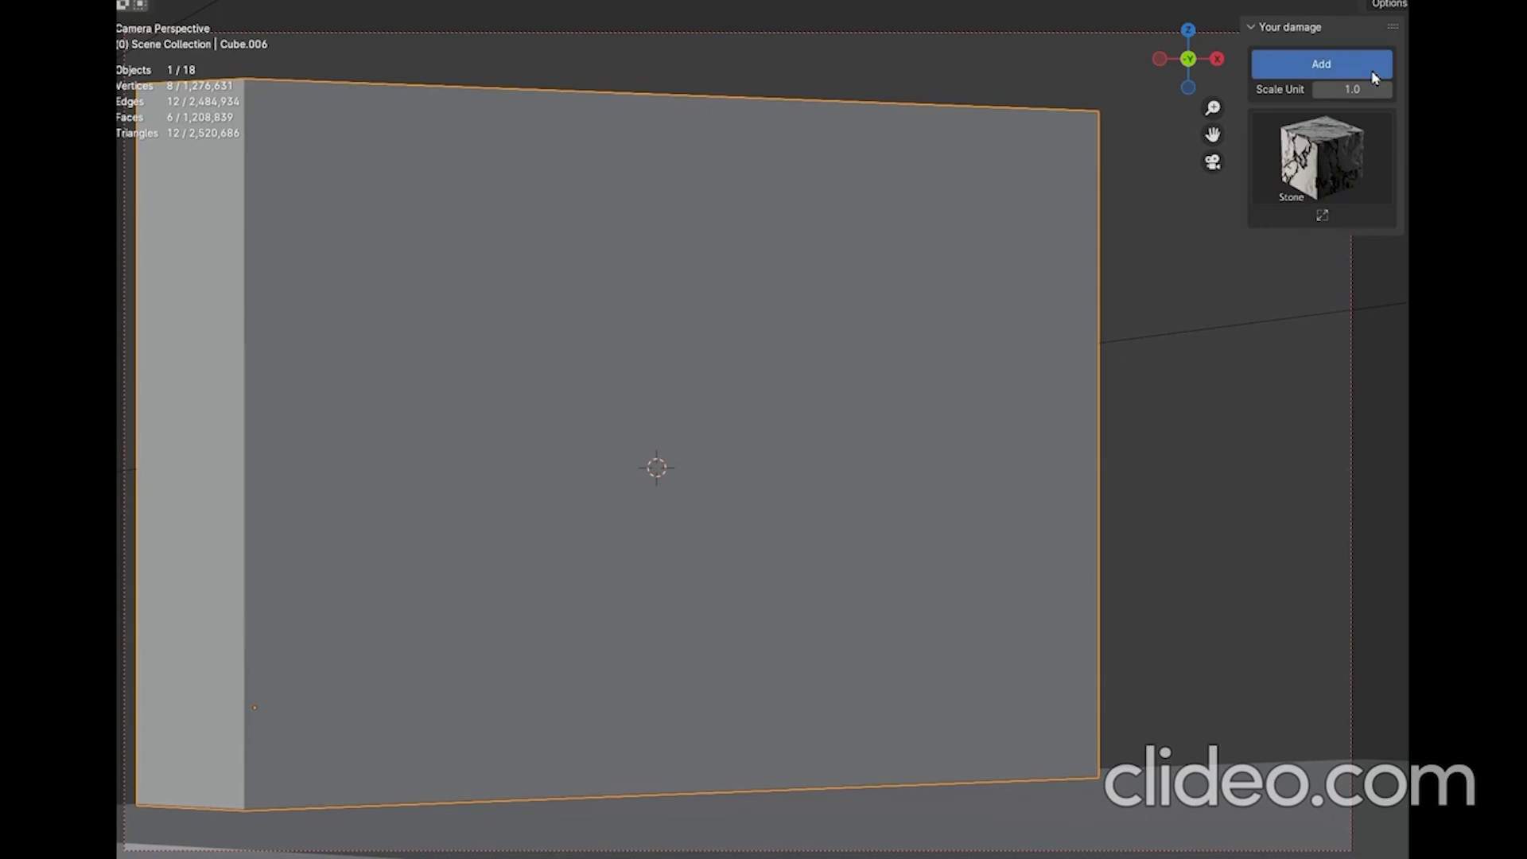
Step: Set the damage Quality to 300
left_click(1375, 77)
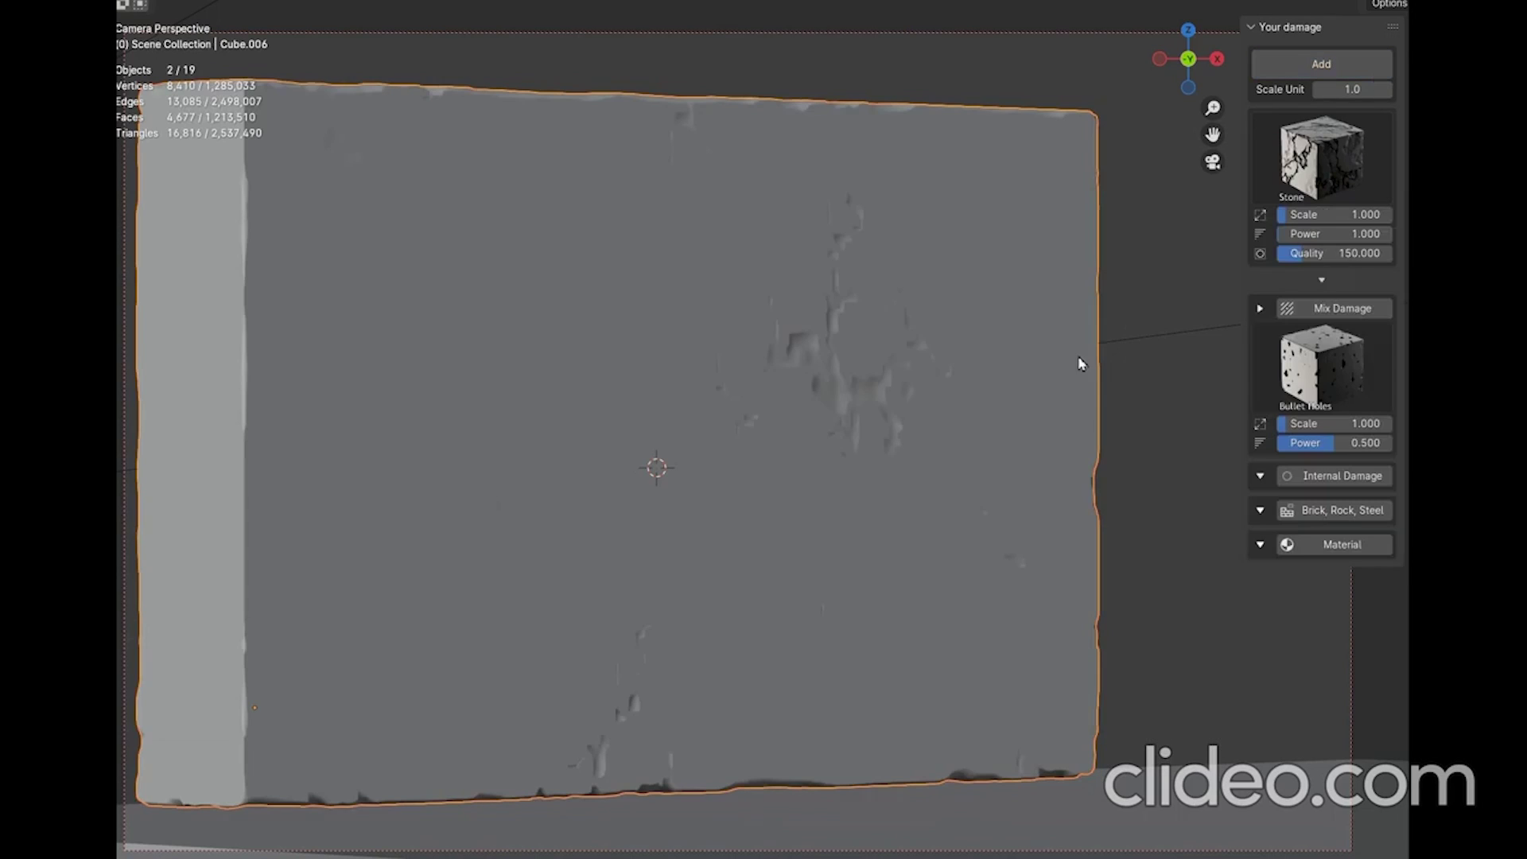
double_click(1341, 251)
type("300")
key("Return")
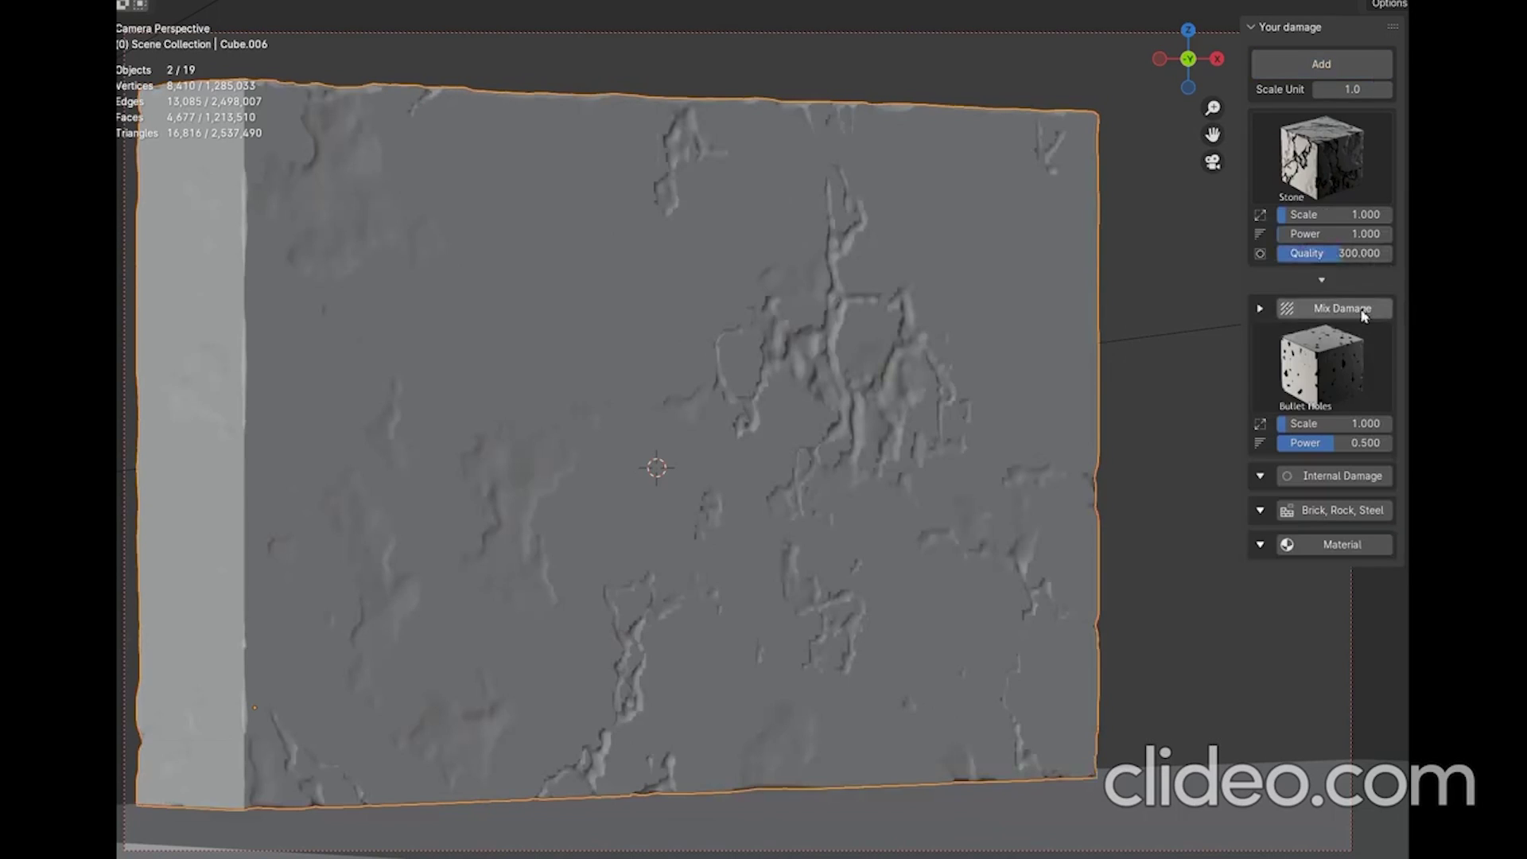
Step: Choose Stone with Cracks as main damage and Crack Thick as mix, then expand Internal Damage
left_click(1320, 159)
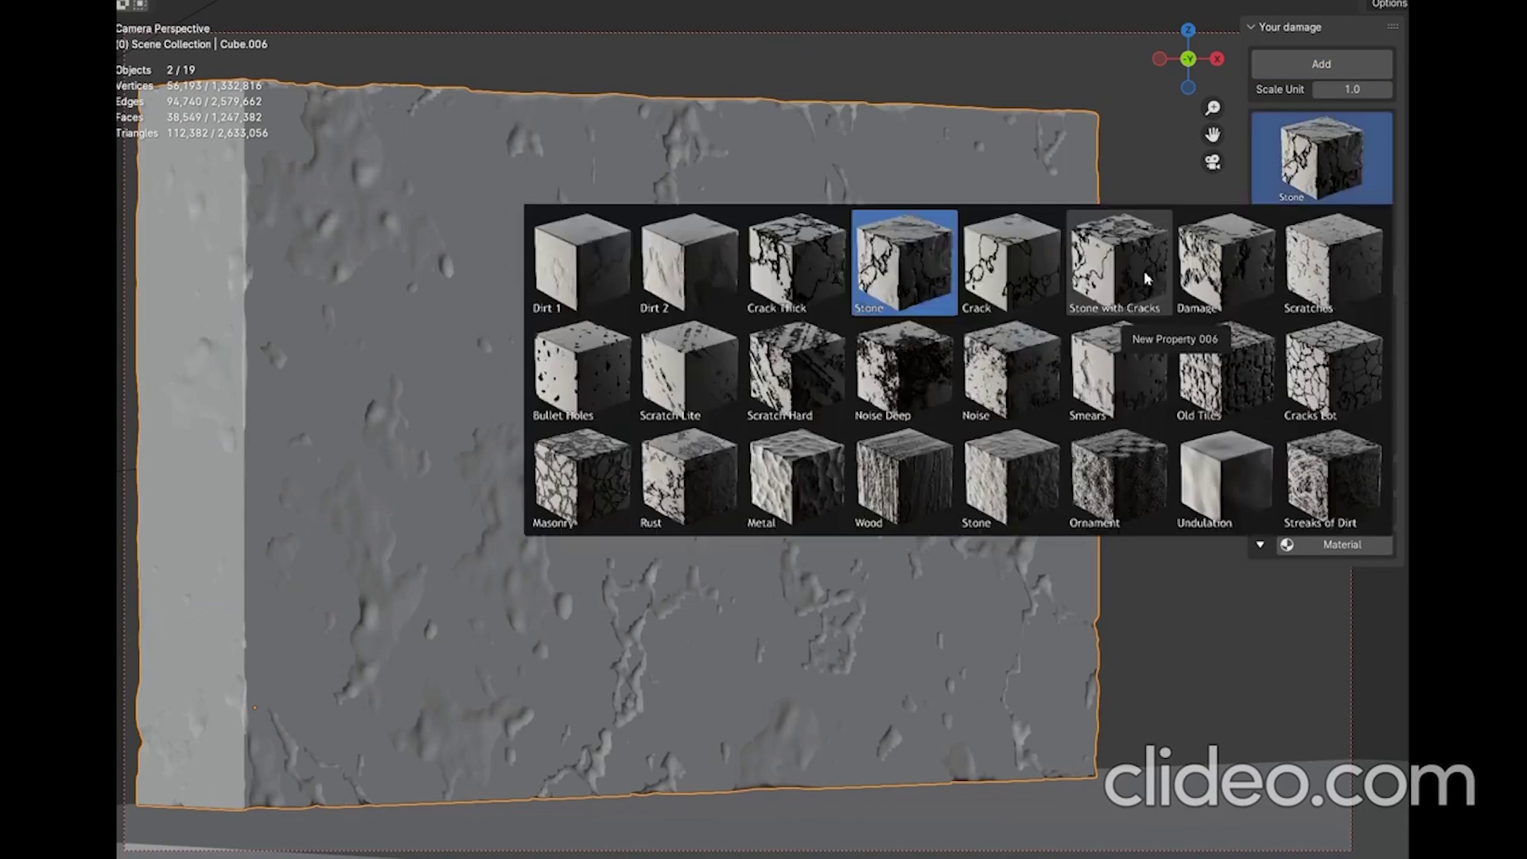
left_click(1146, 278)
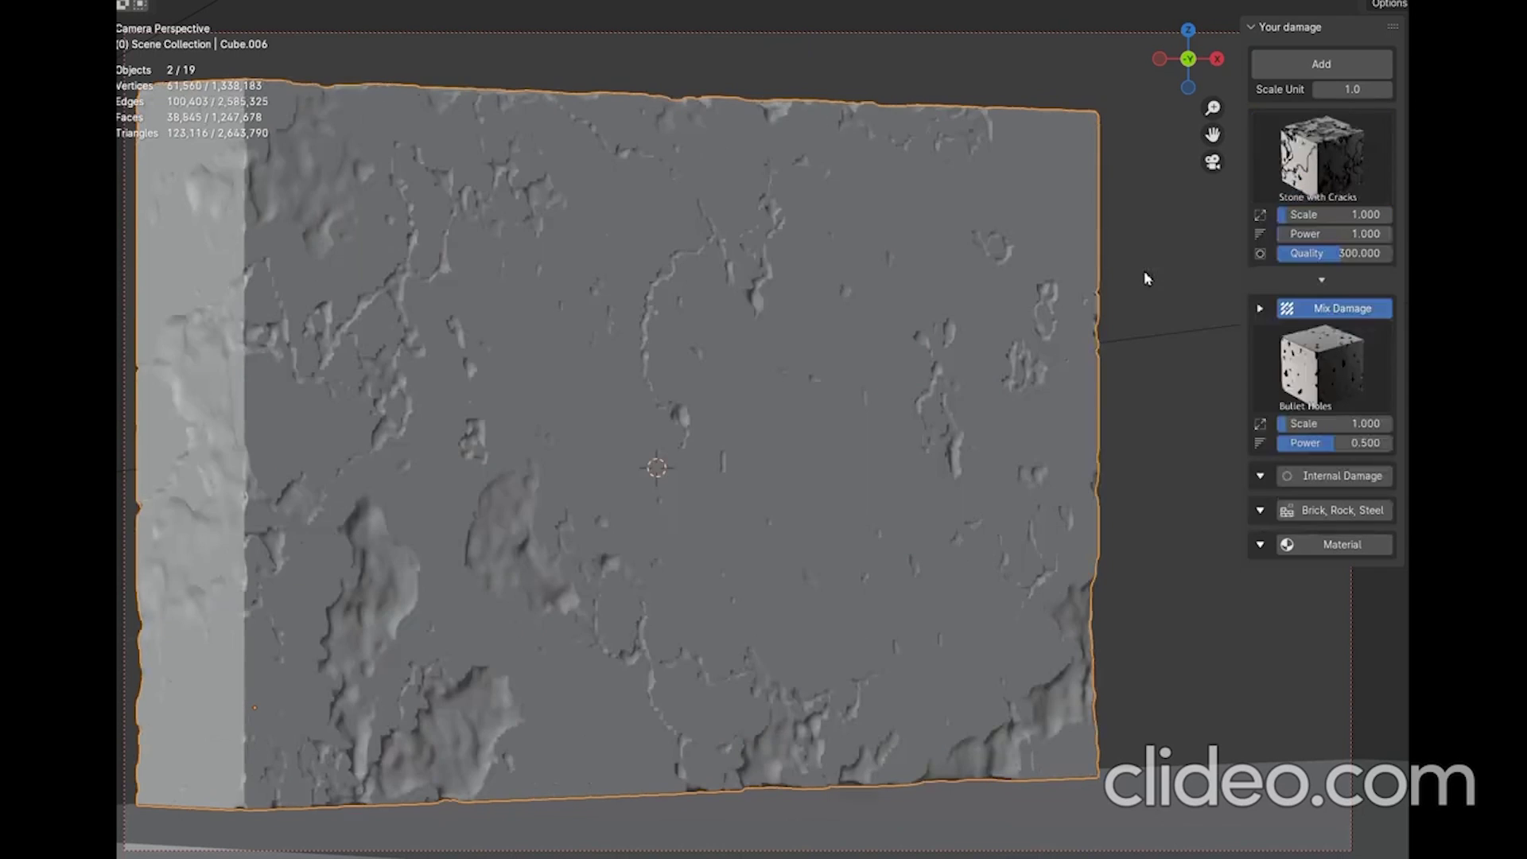
left_click(1349, 364)
left_click(1344, 445)
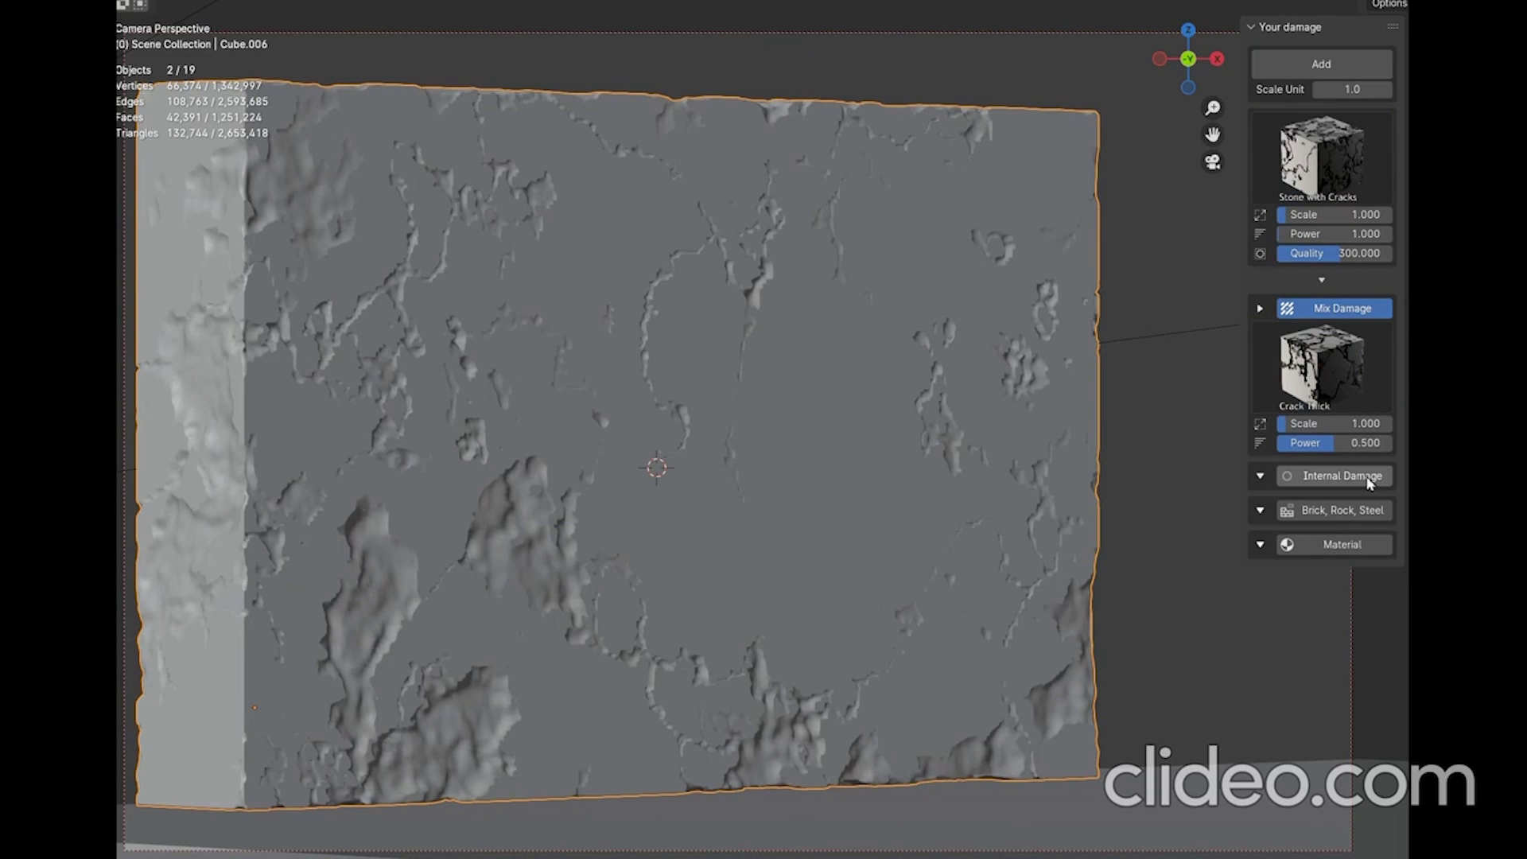
left_click(1255, 311)
left_click(1261, 343)
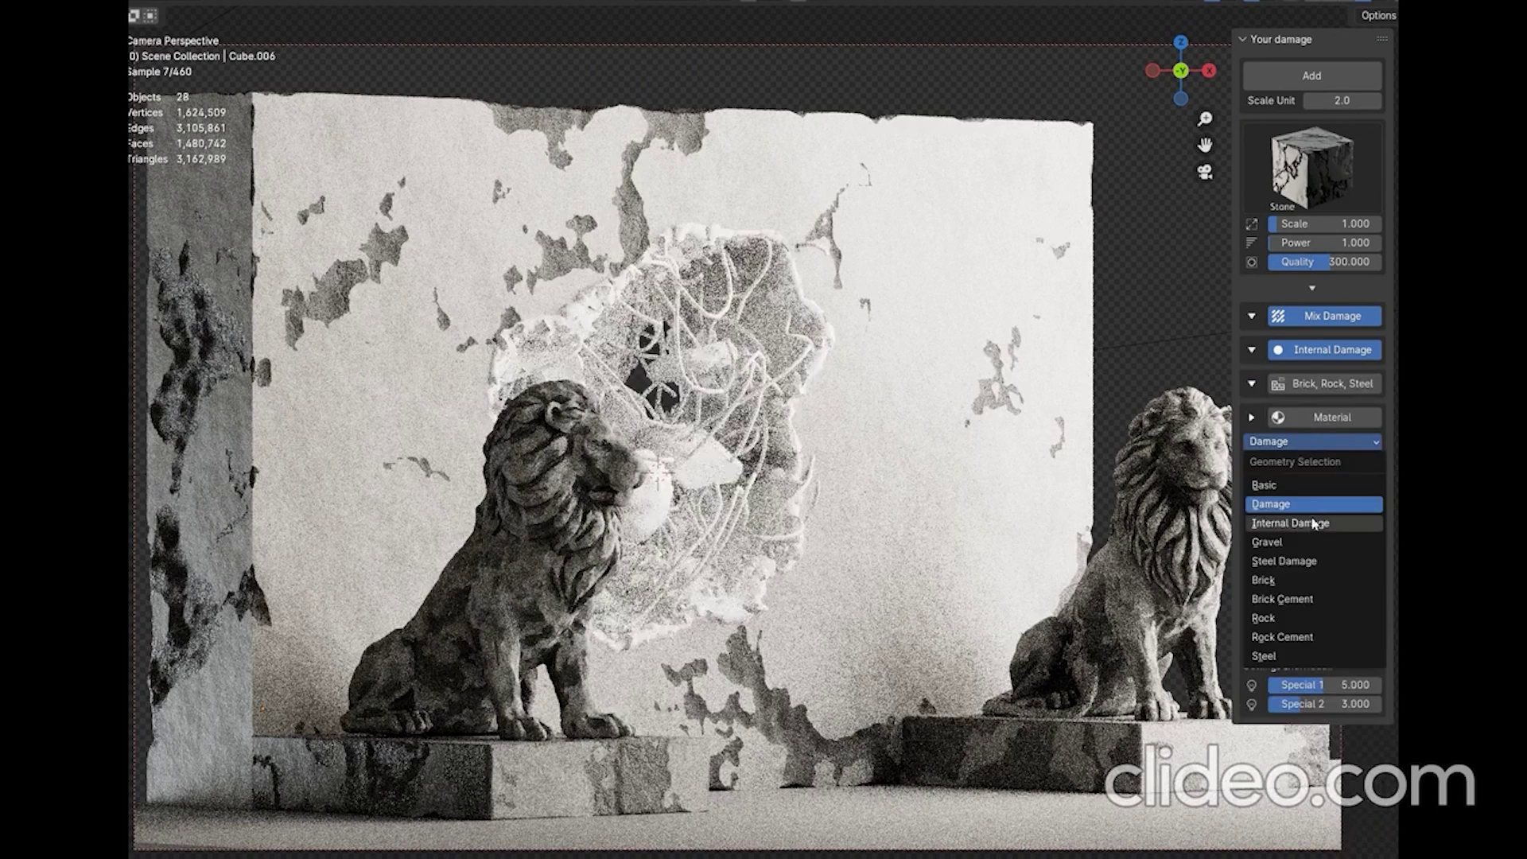
Step: Assign Concrete to the internal damage and Rock Cave to the gravel
left_click(1313, 524)
left_click(1294, 510)
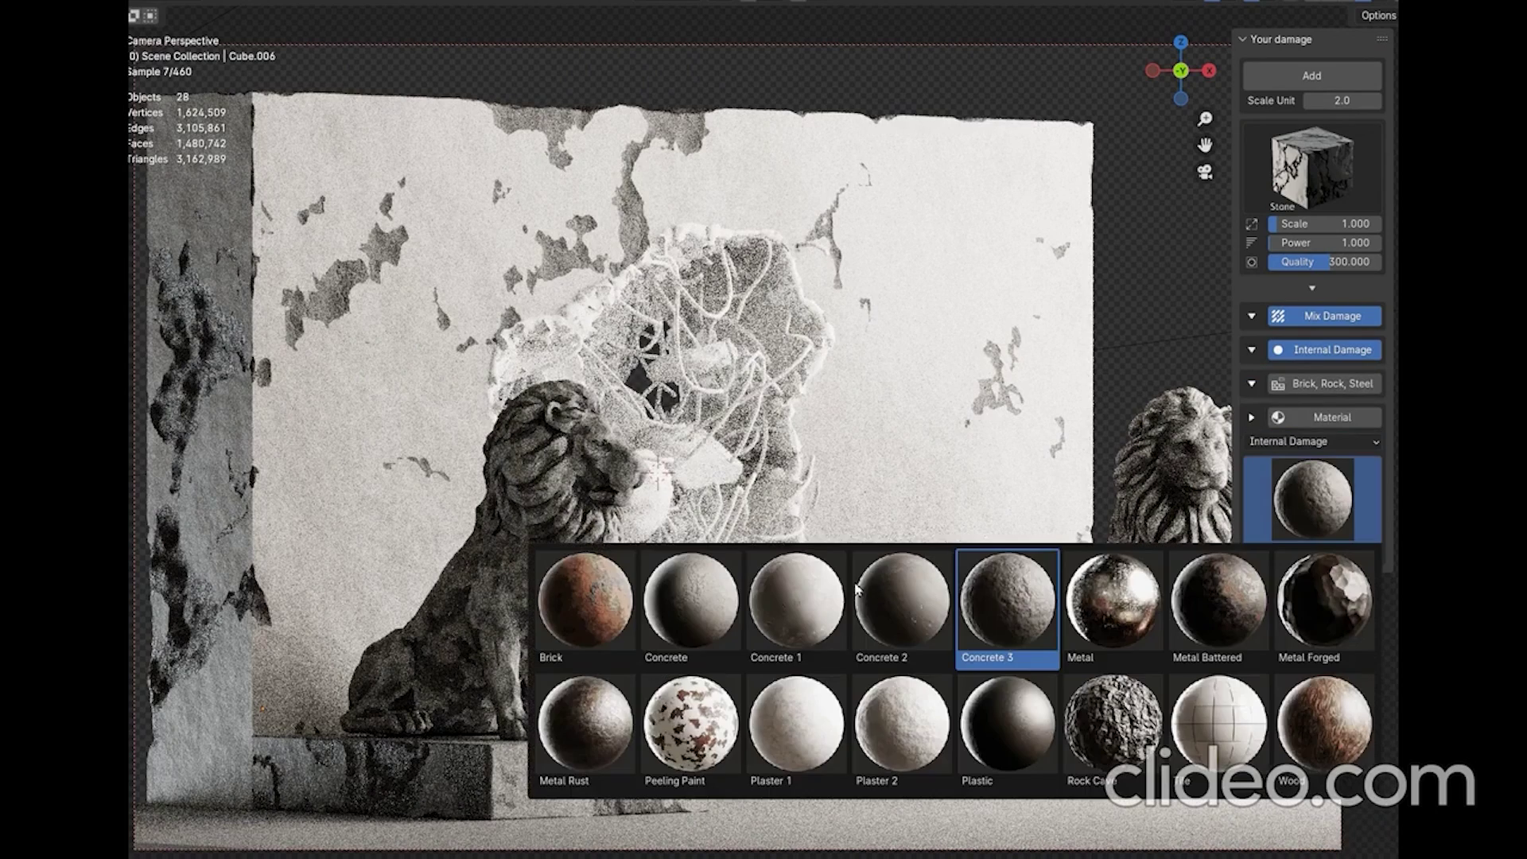
left_click(732, 609)
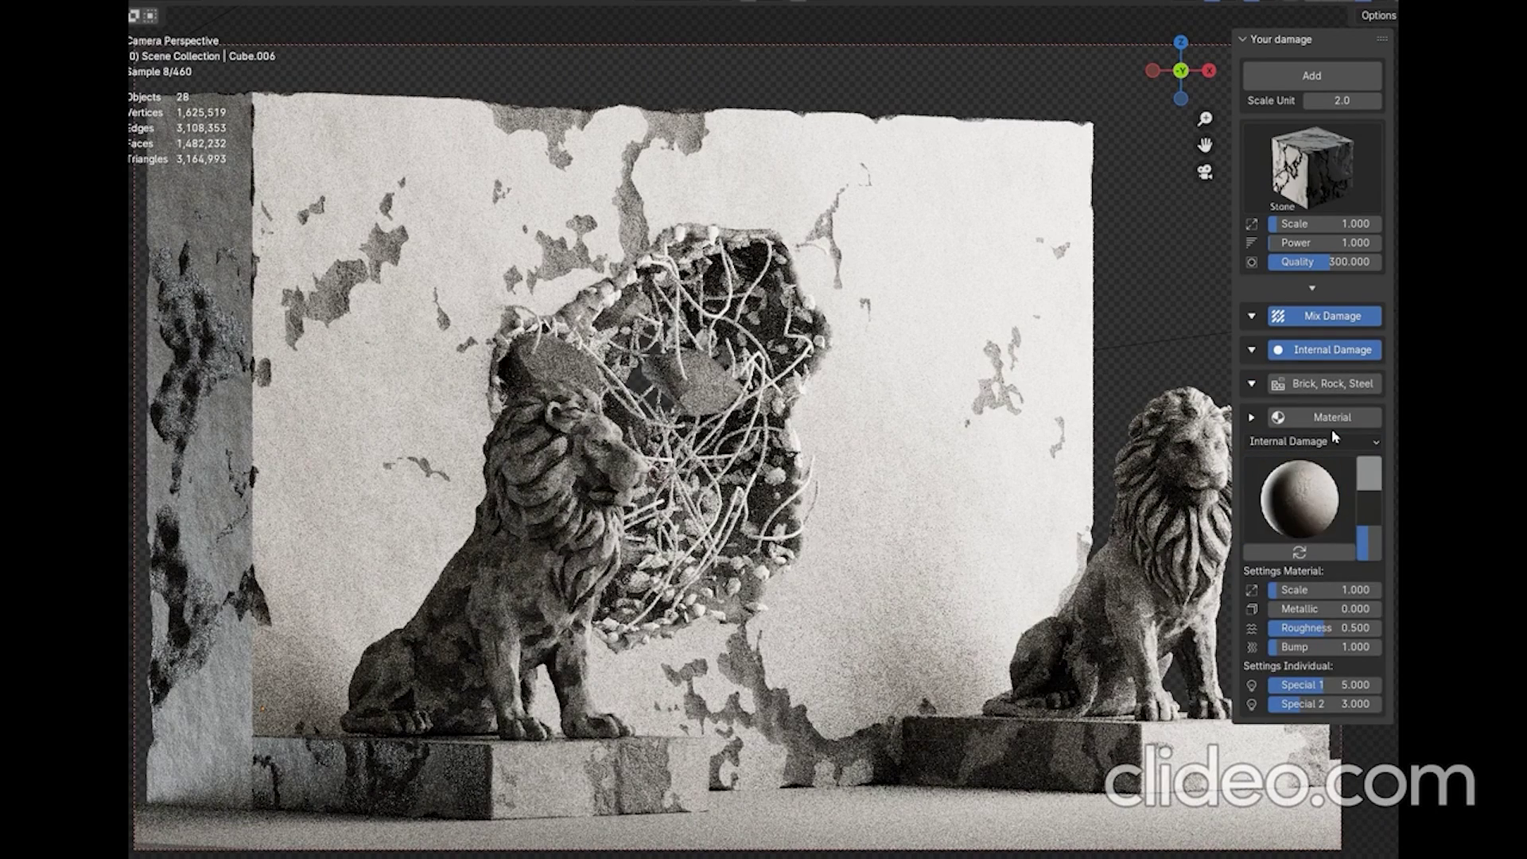
left_click(1327, 441)
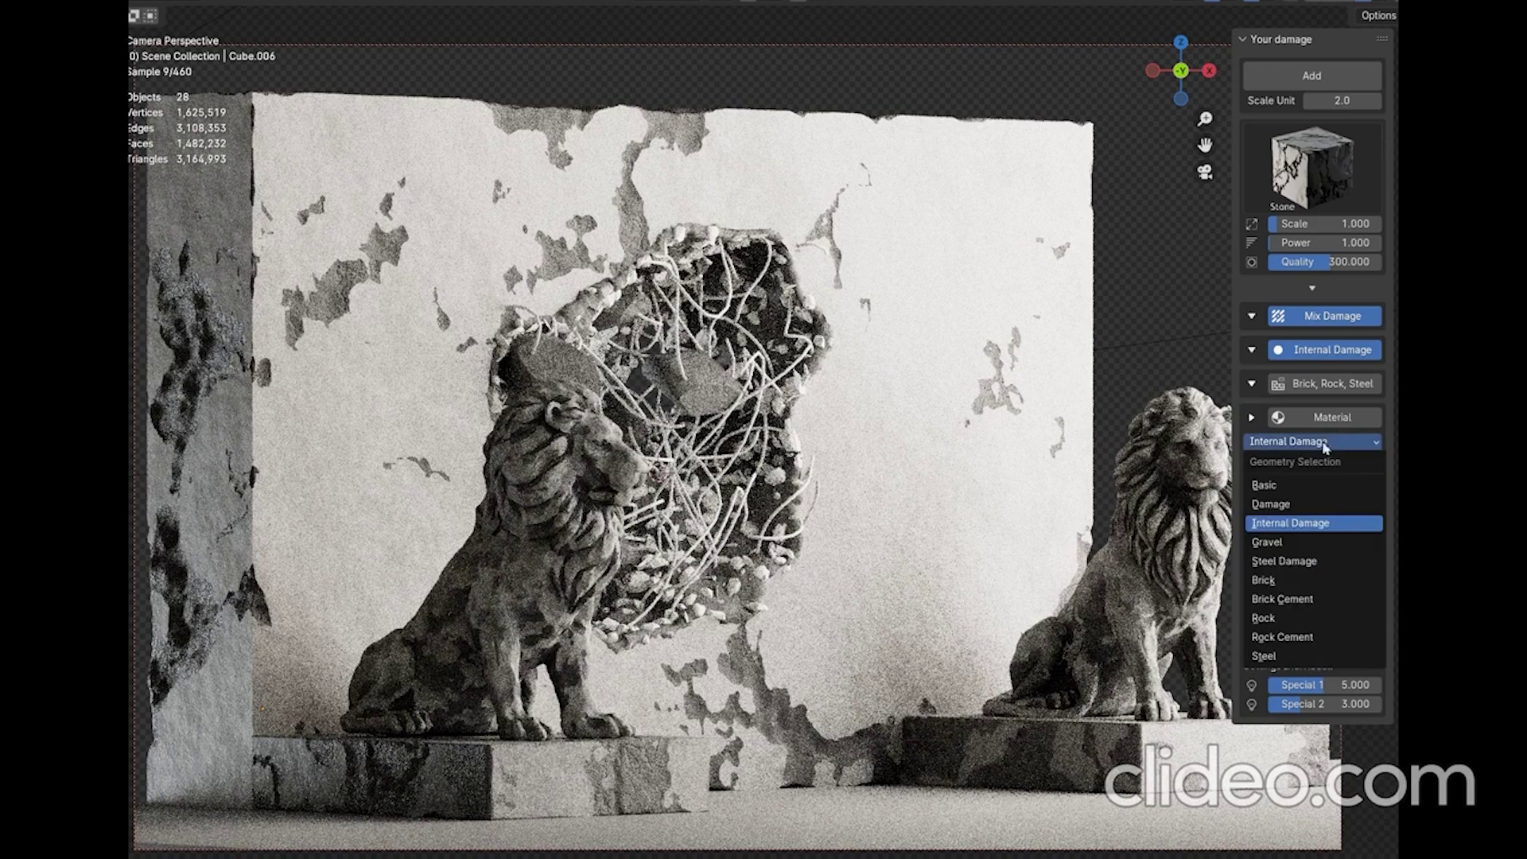
left_click(1299, 543)
left_click(1320, 505)
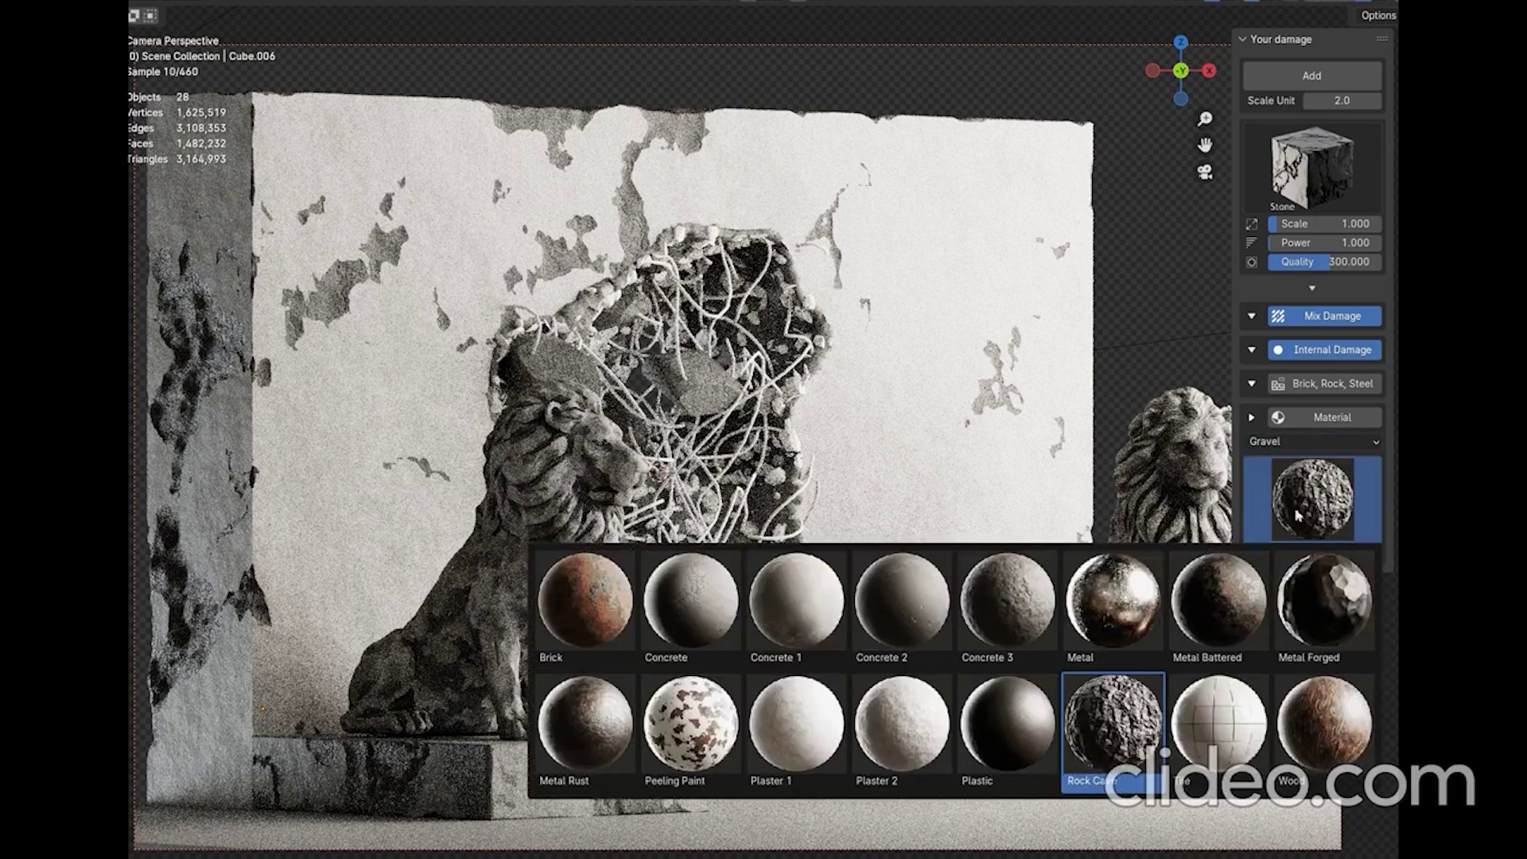
left_click(1122, 757)
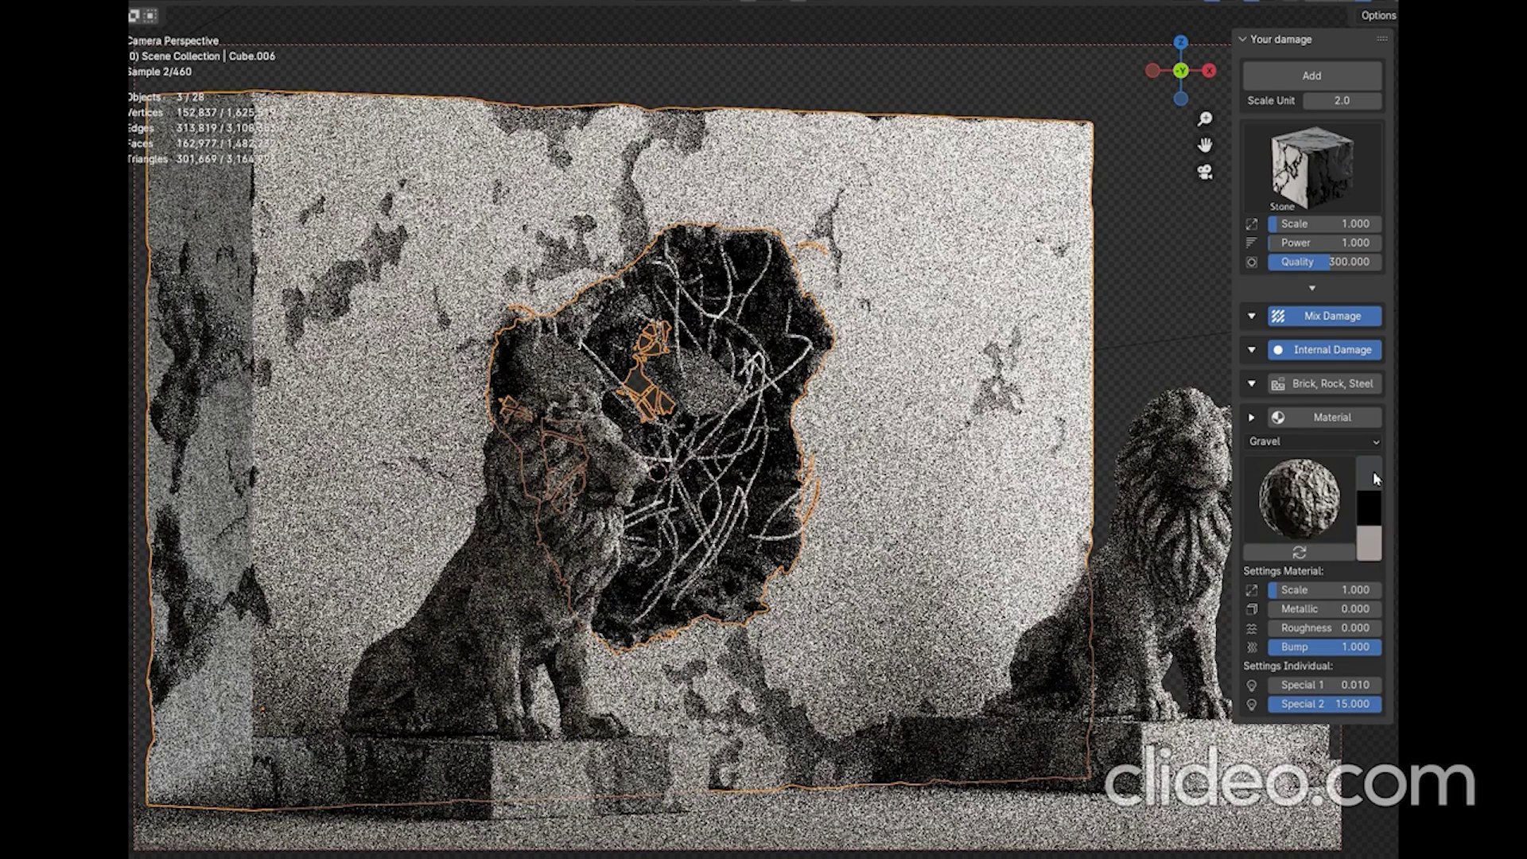
Step: Enable Brick, Rock, Steel infill and give the rock the Rock Cave material
left_click(1218, 318)
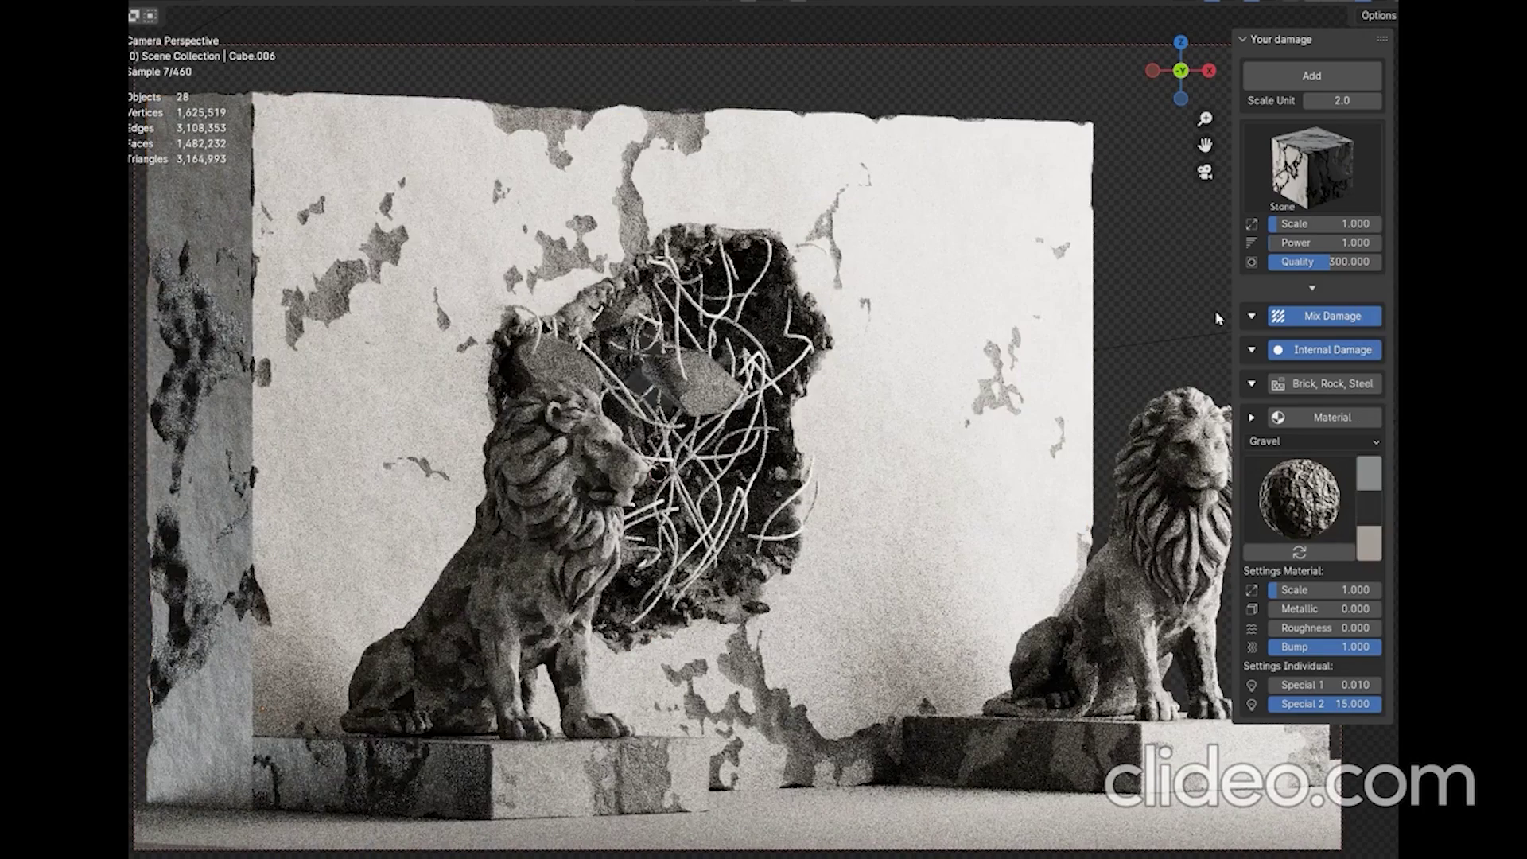
left_click(1271, 384)
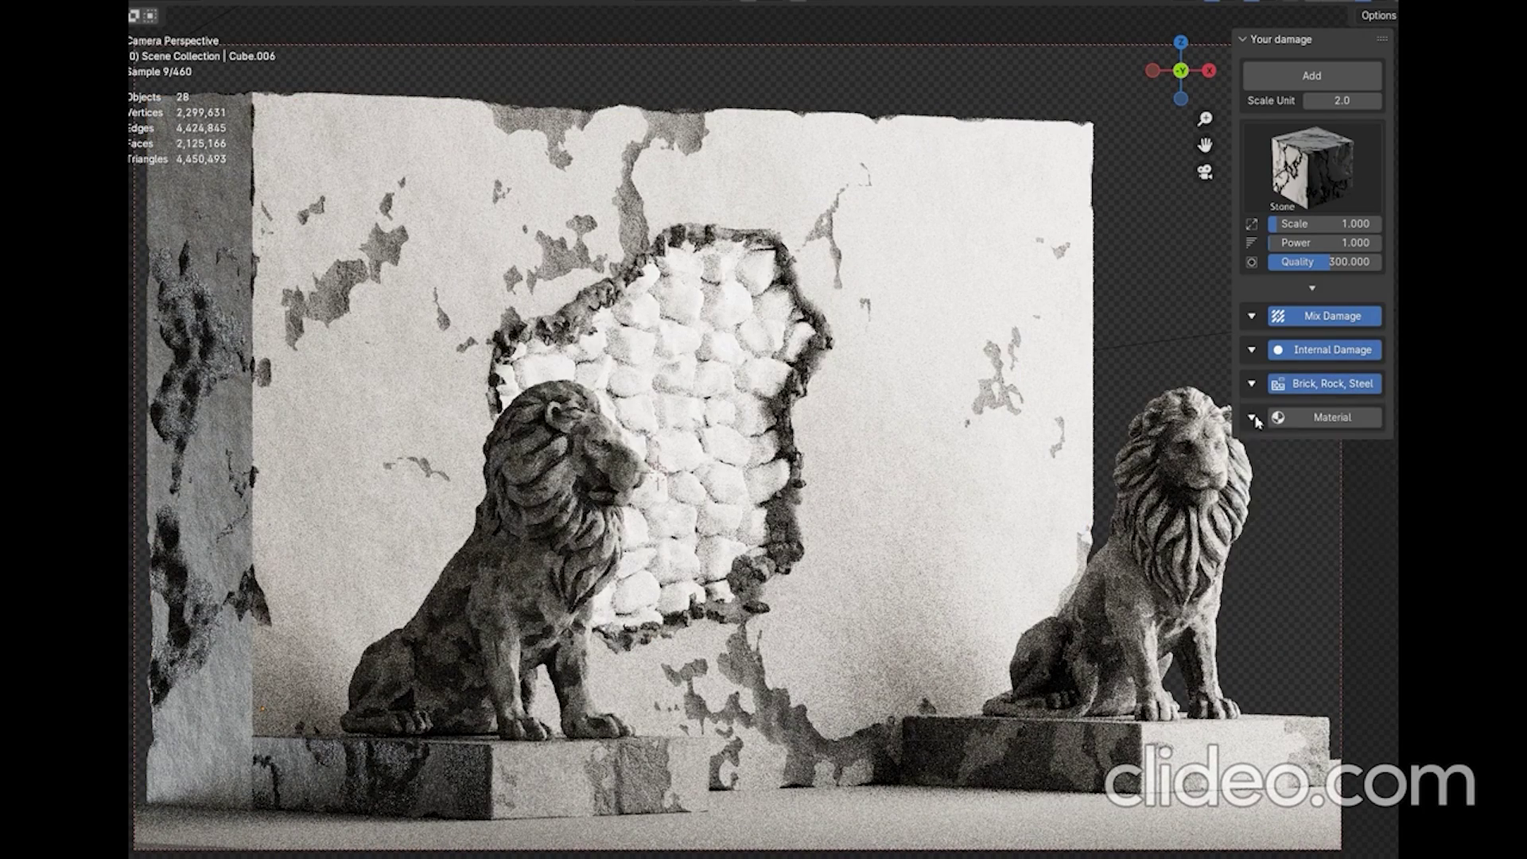
left_click(1299, 442)
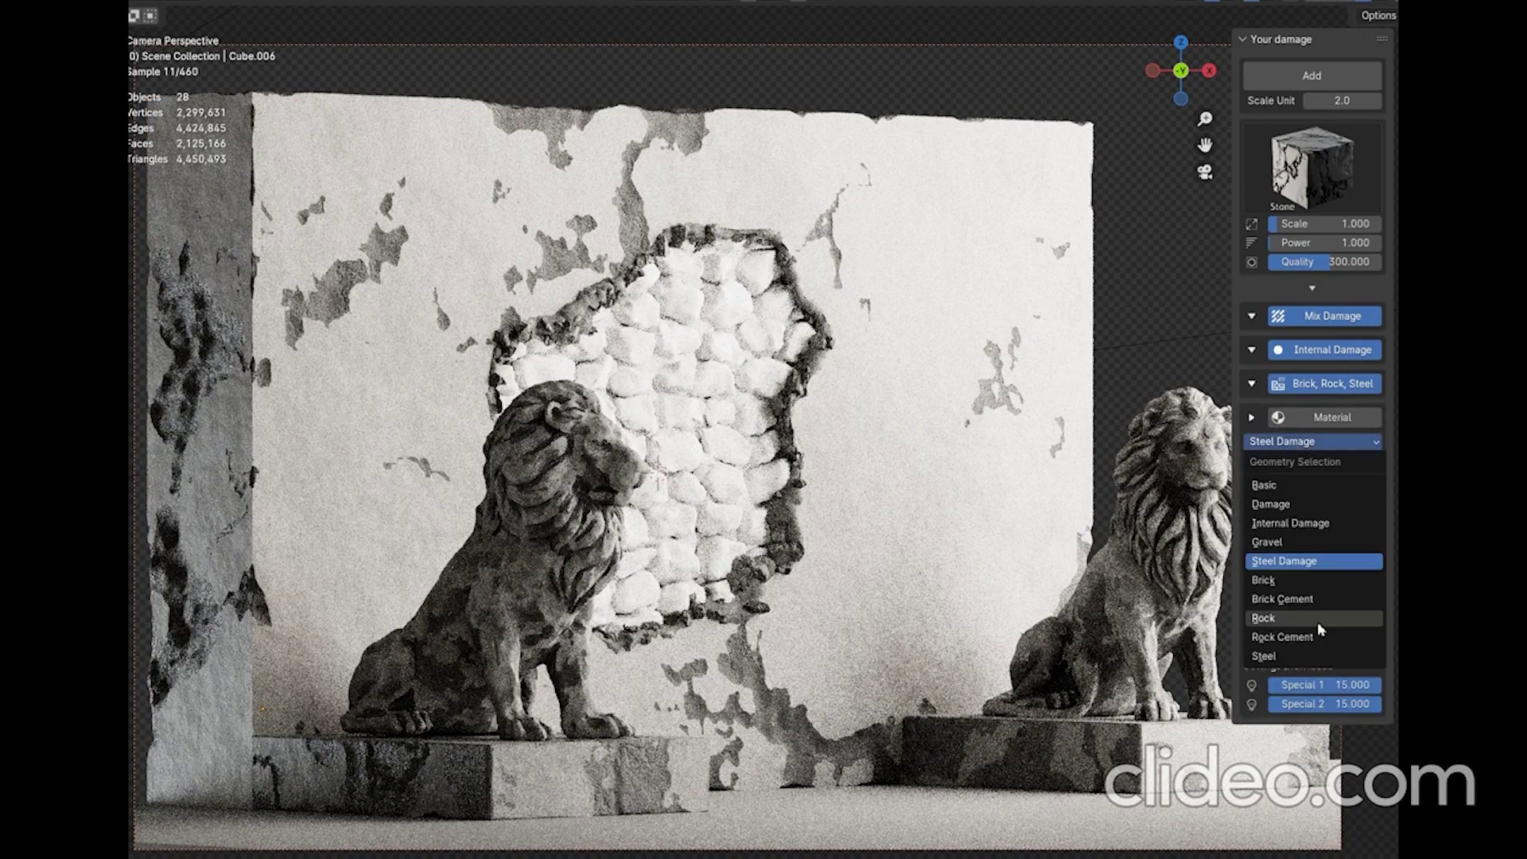
left_click(1317, 622)
left_click(1310, 508)
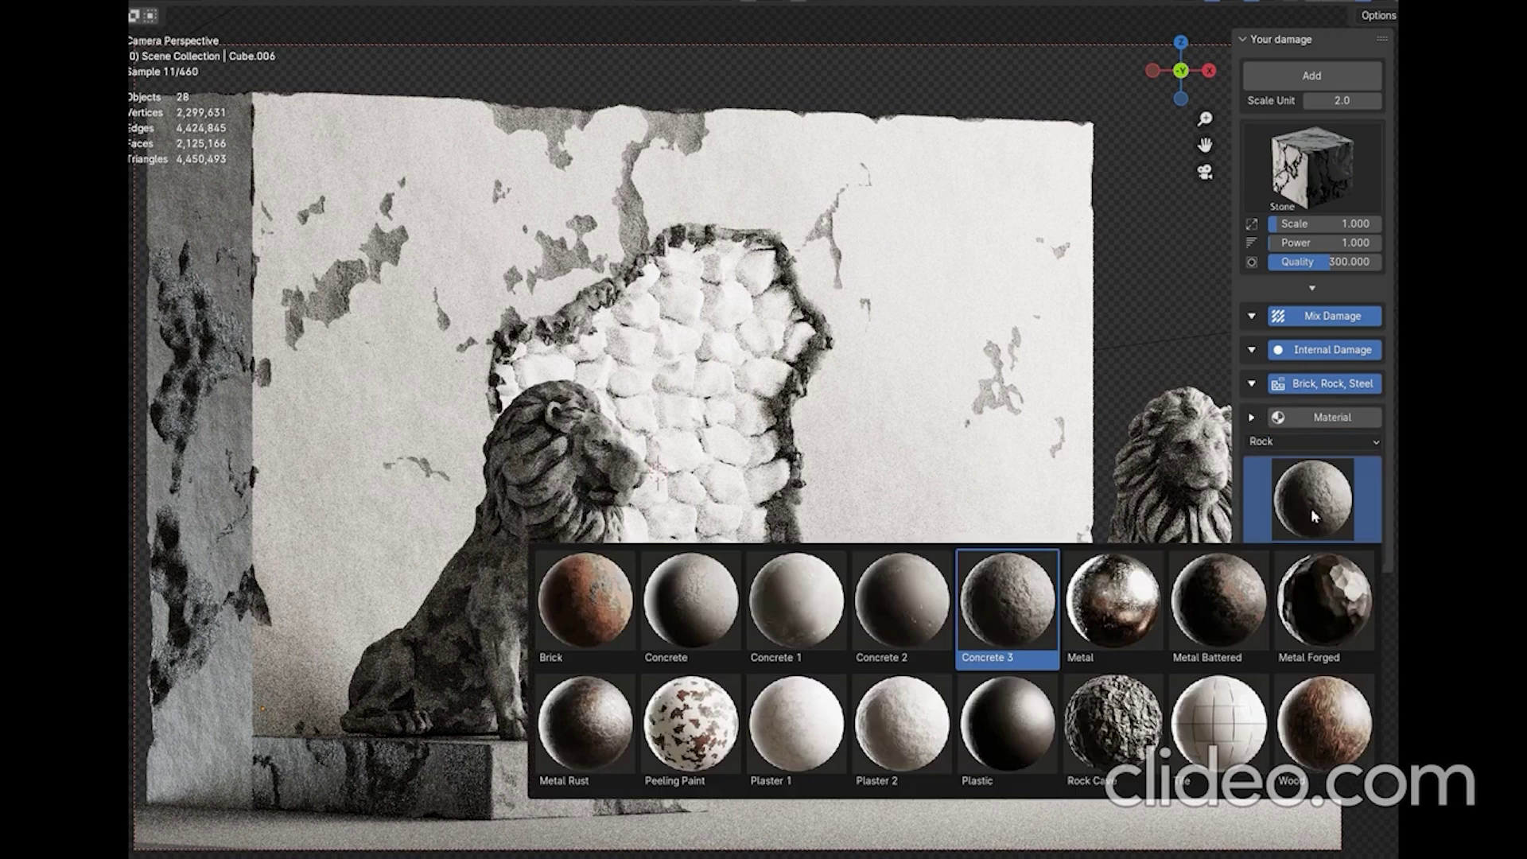
left_click(1113, 724)
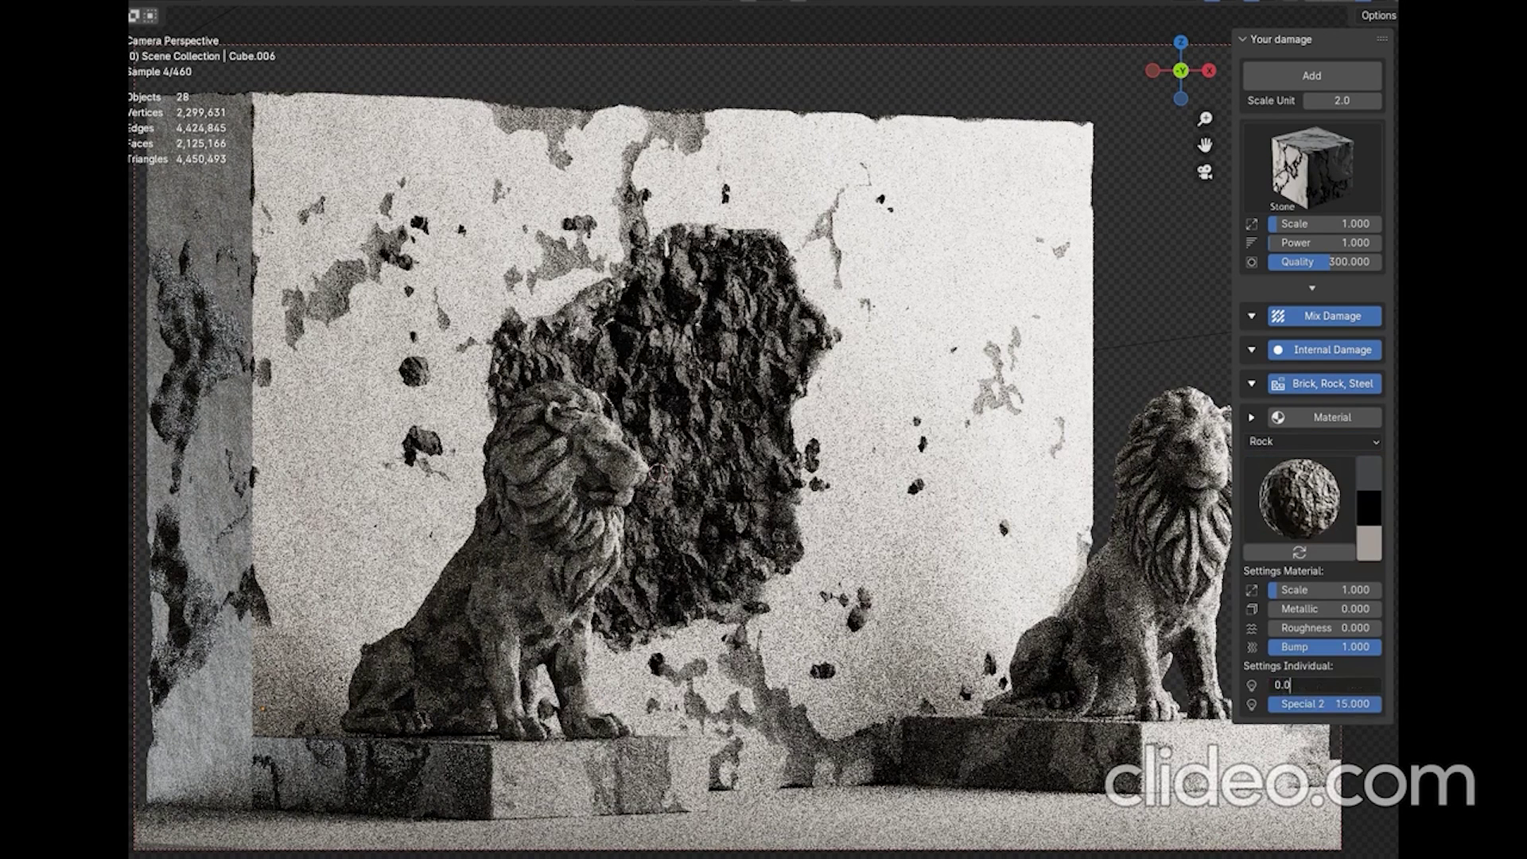
type("05")
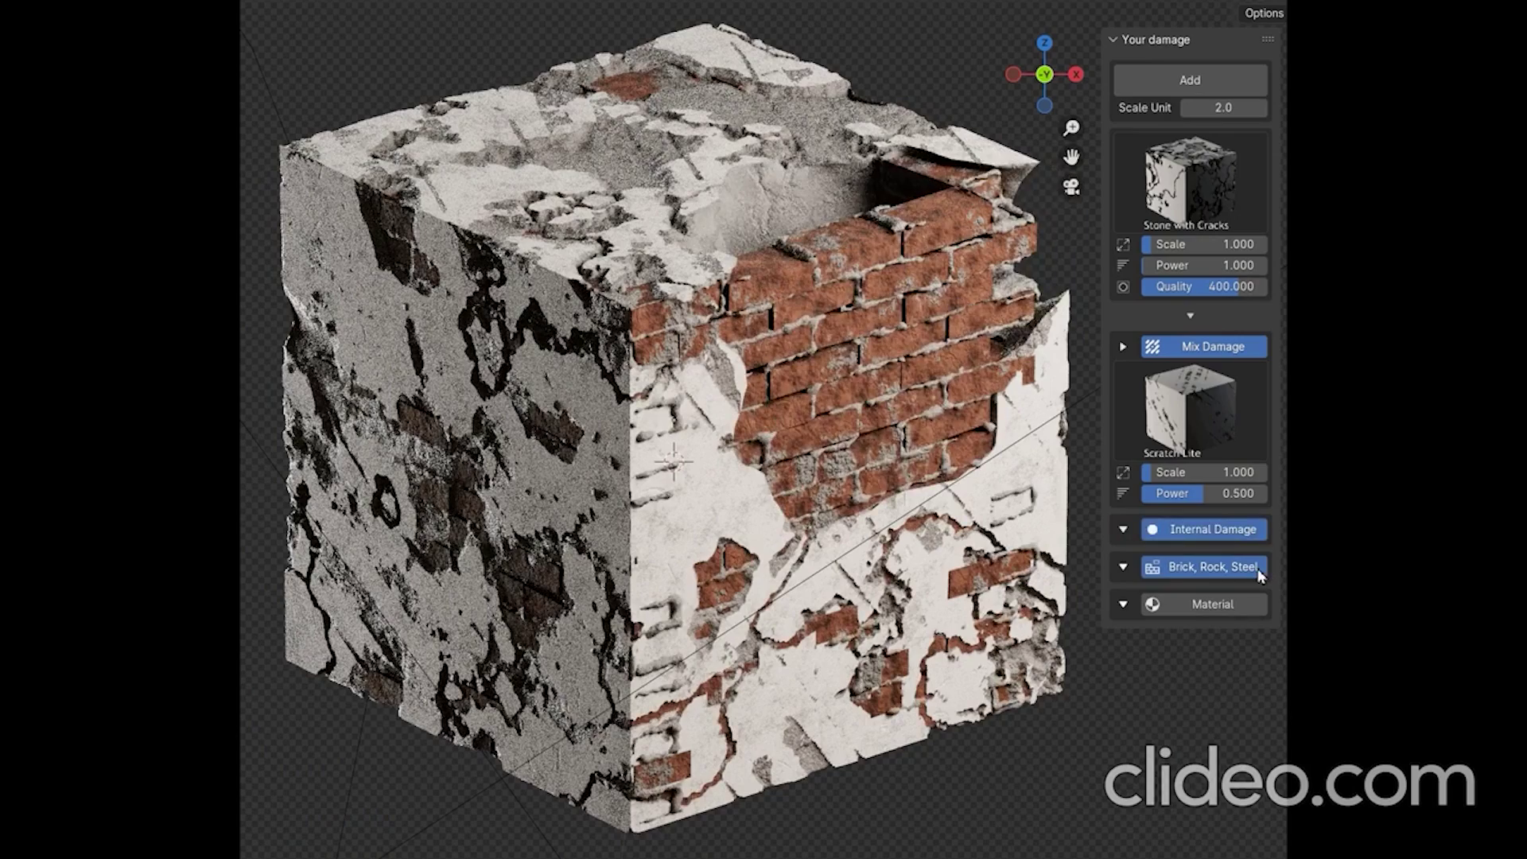
Step: Turn off Brick, Rock, Steel, uncheck Steel Damage, and change the Brick Hole setting
left_click(1259, 575)
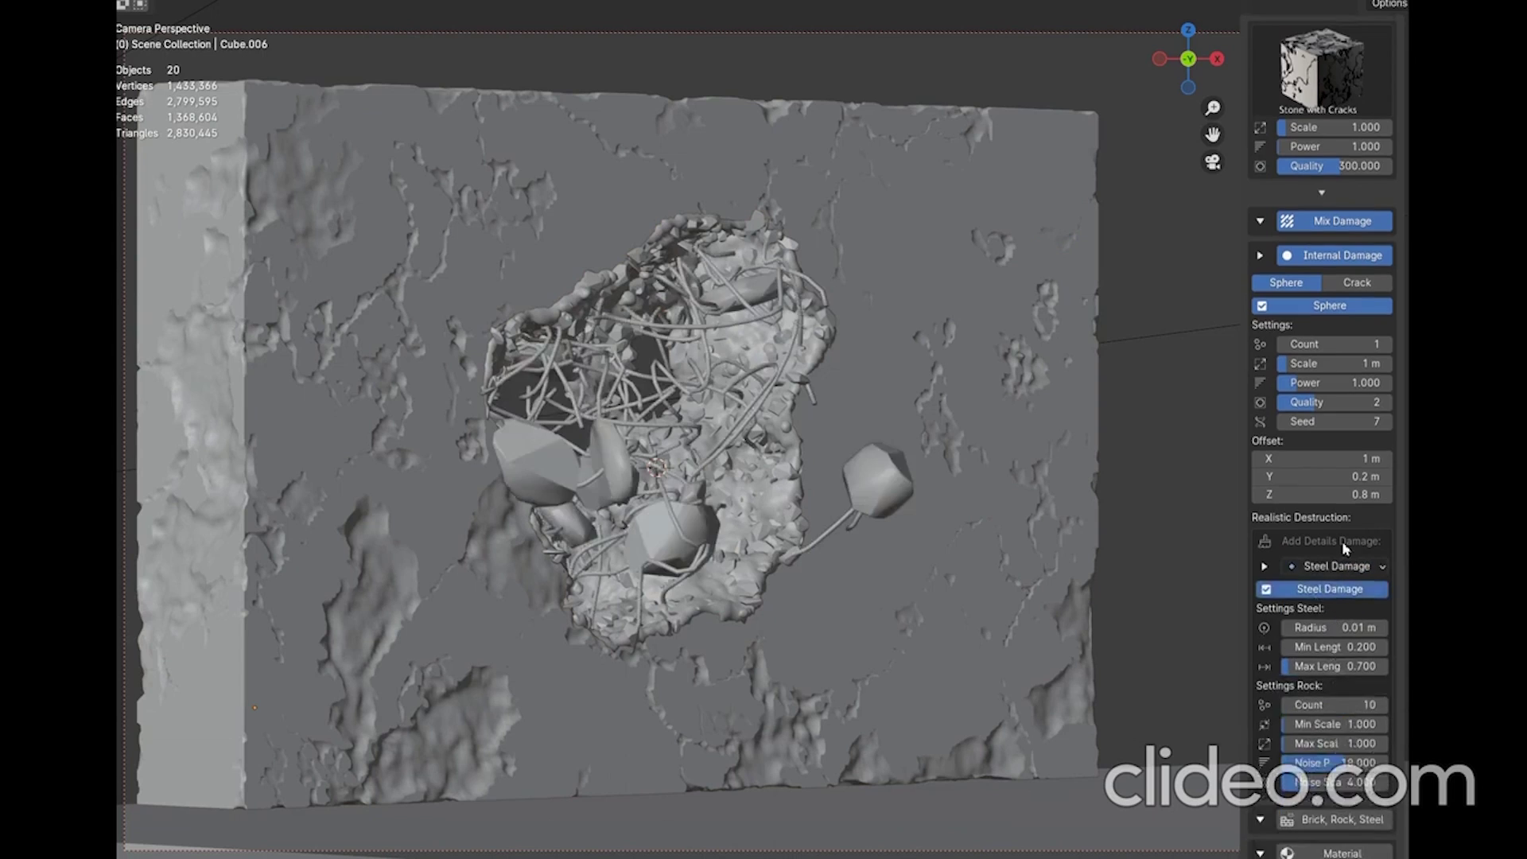
left_click(1266, 589)
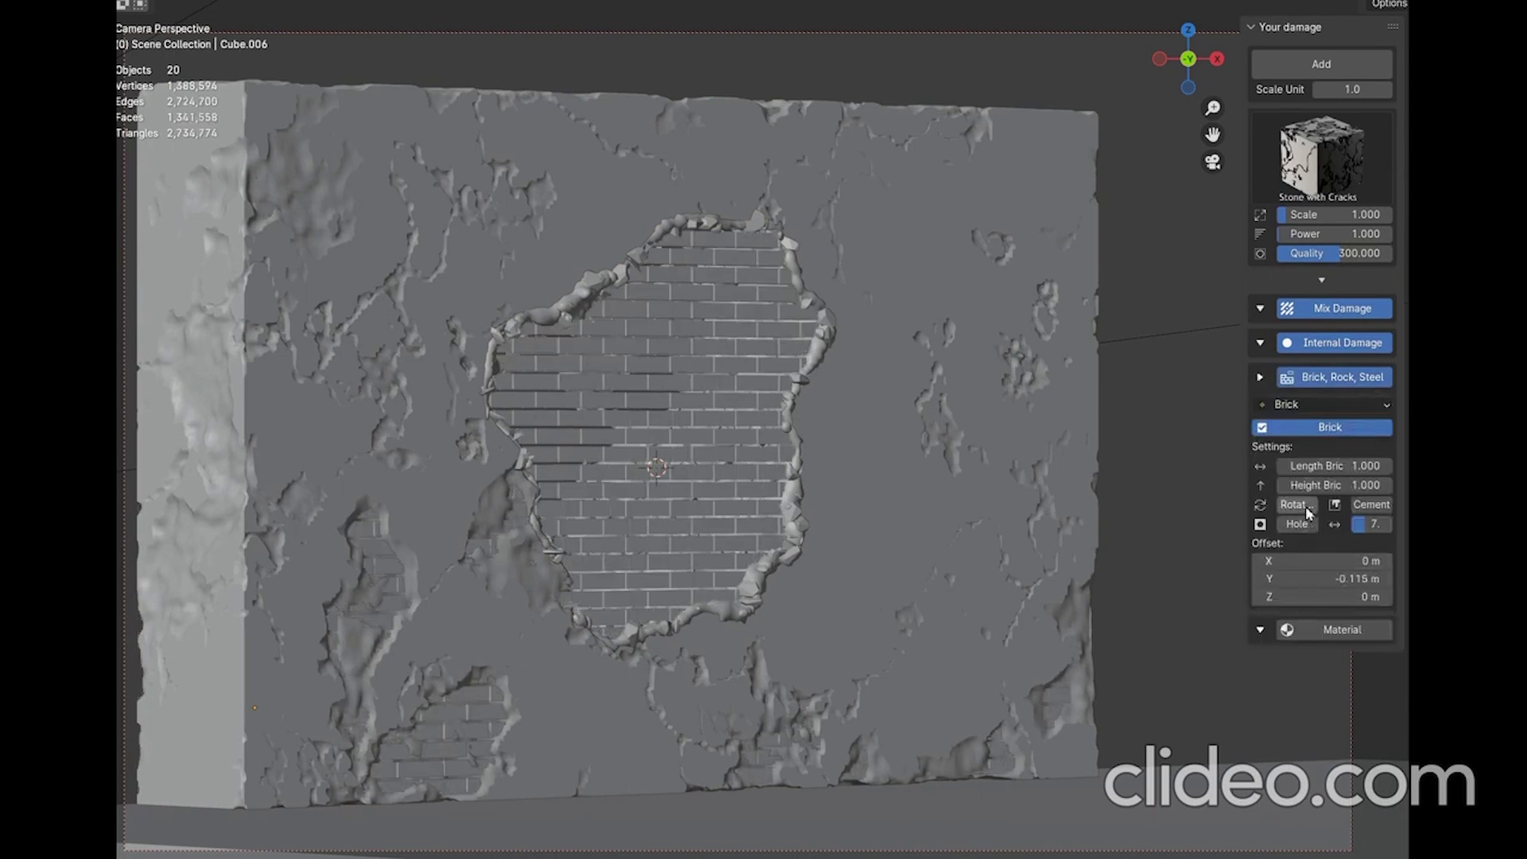
left_click(1301, 532)
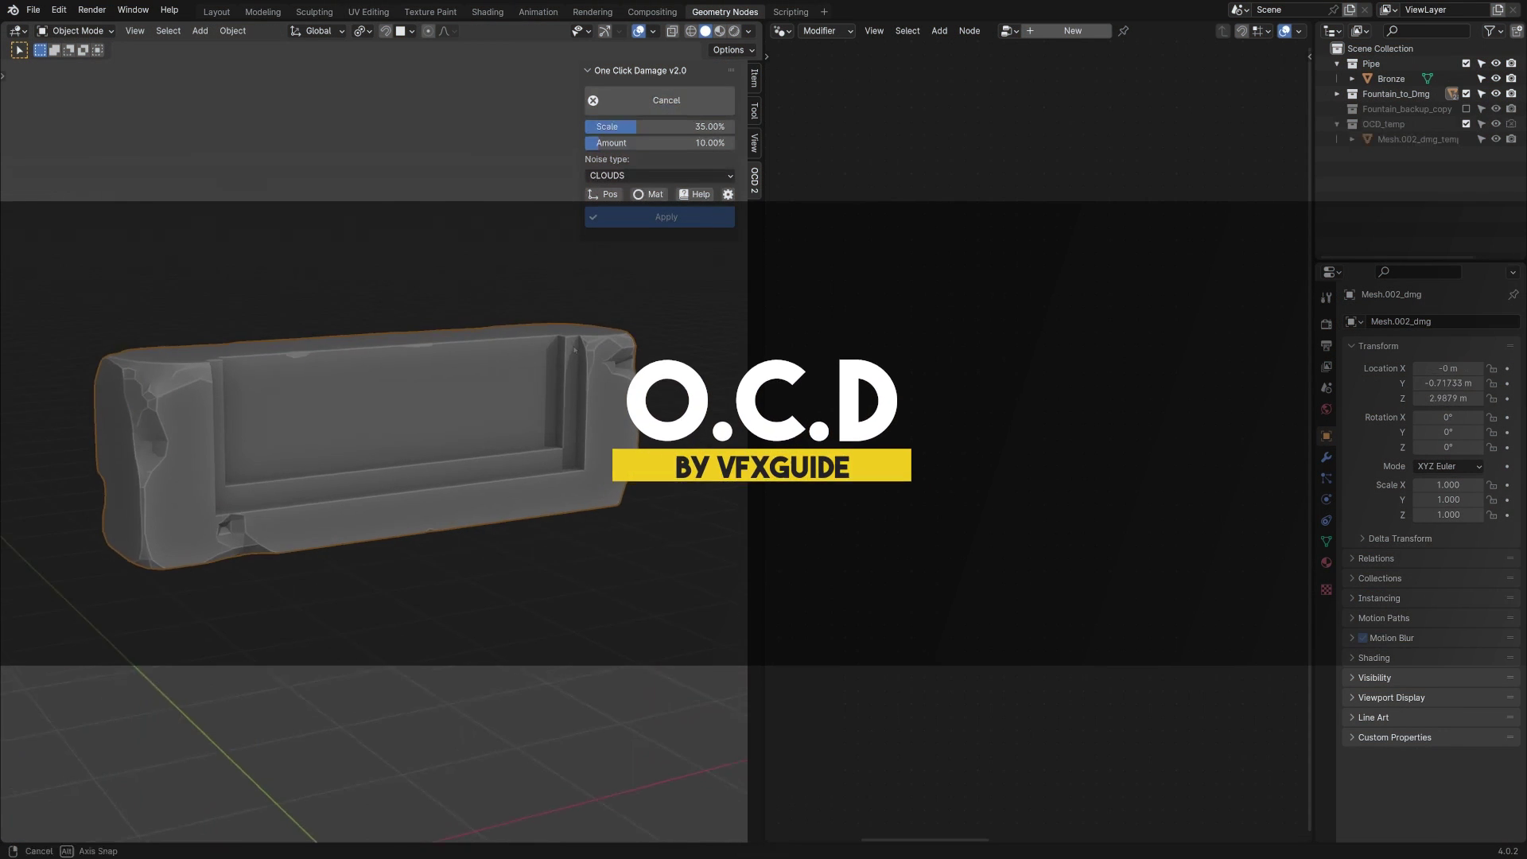
middle_click_drag(575, 348, 410, 290)
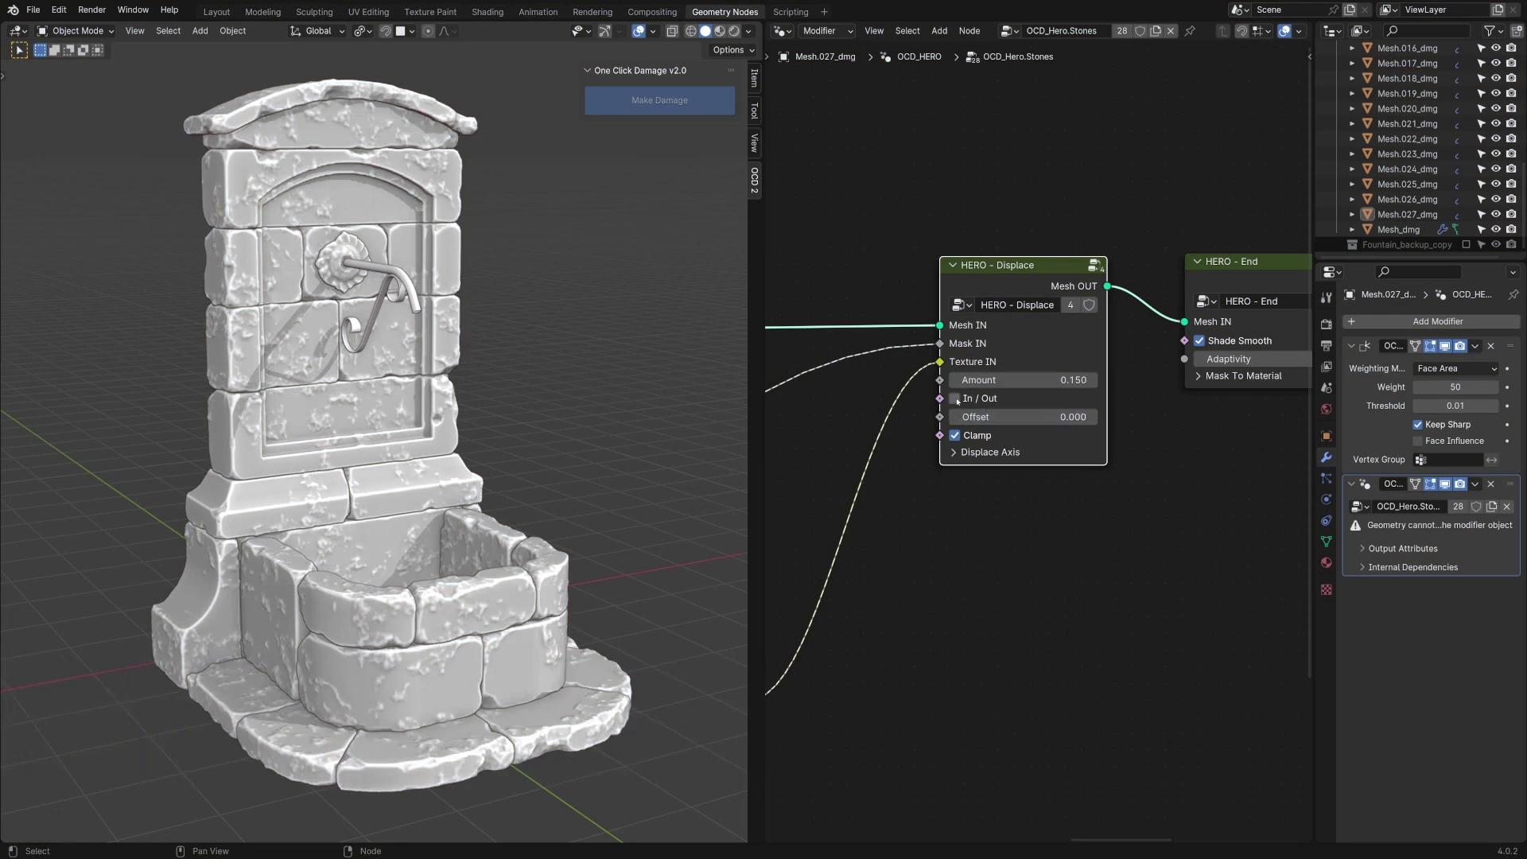
Step: Enable In / Out on HERO - Displace to indent the fountain, then redo the posts' damage
left_click(955, 399)
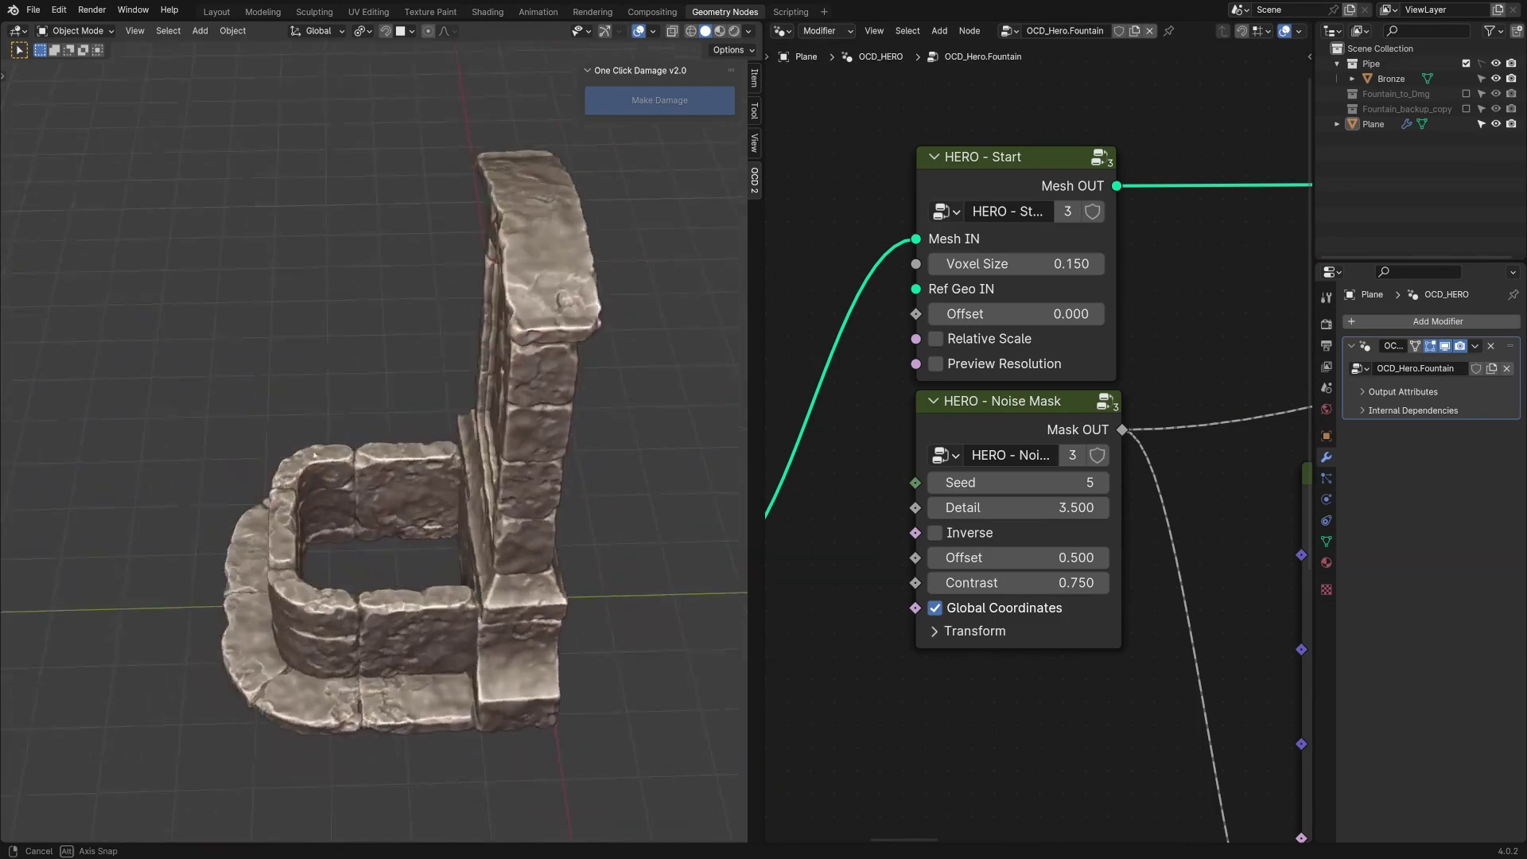
mouse_move(334, 477)
middle_mouse_down()
mouse_move(481, 481)
mouse_move(340, 477)
middle_mouse_up()
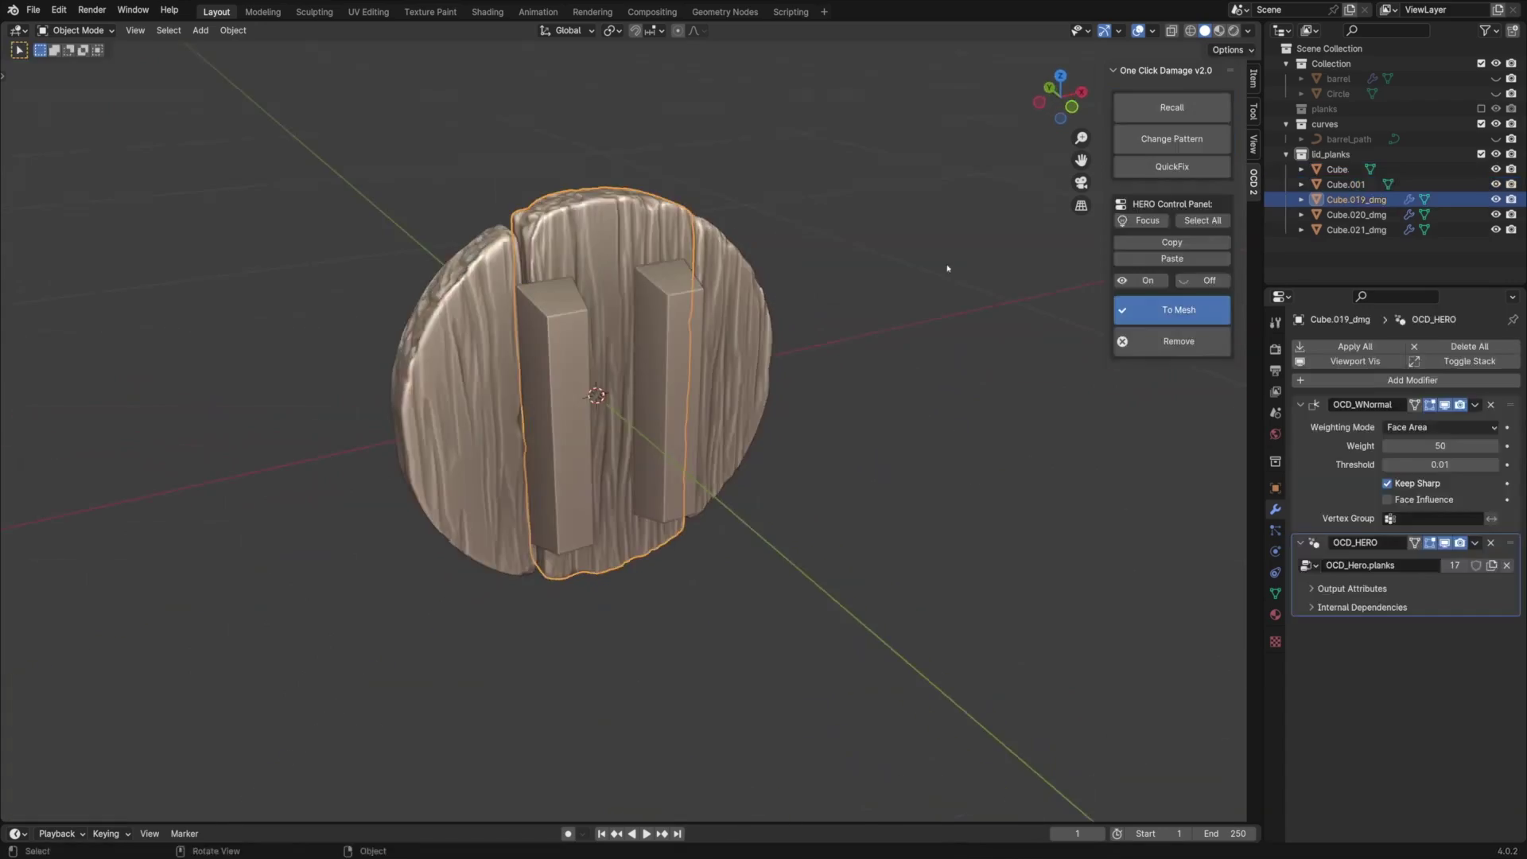
left_click(1178, 341)
left_click(1131, 101)
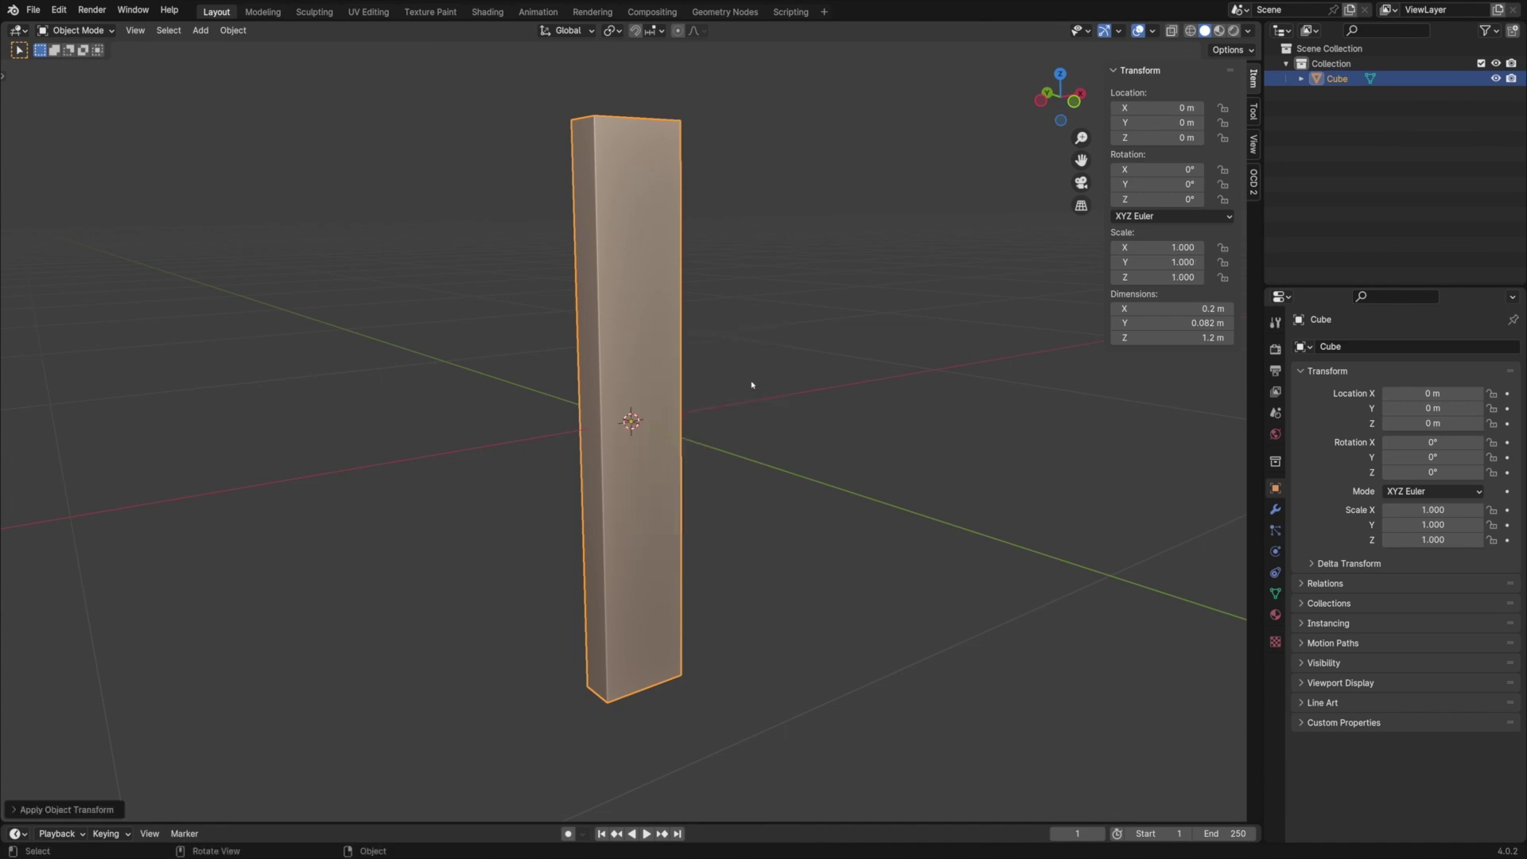
Step: Run One Click Damage's Make Damage on the tall box and set a damage value to 1
left_click(1253, 181)
left_click(1213, 143)
middle_click_drag(1033, 239, 876, 310)
double_click(1206, 142)
type("1")
key("Return")
middle_click_drag(1097, 262, 791, 297)
Step: Apply the box's damage and generate damage on the top cap mesh
left_click(1152, 218)
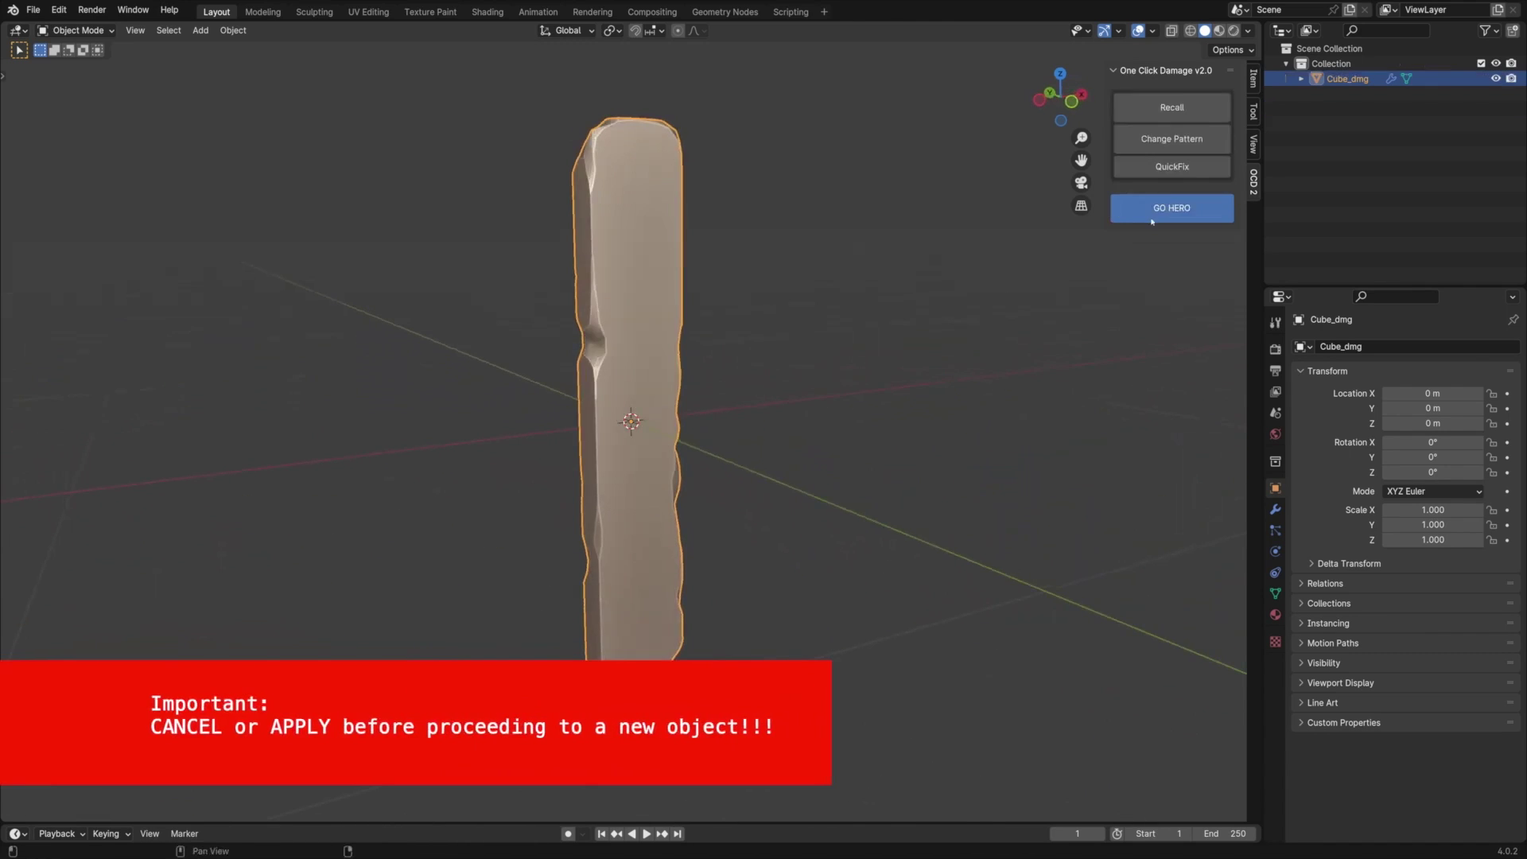
left_click(1152, 215)
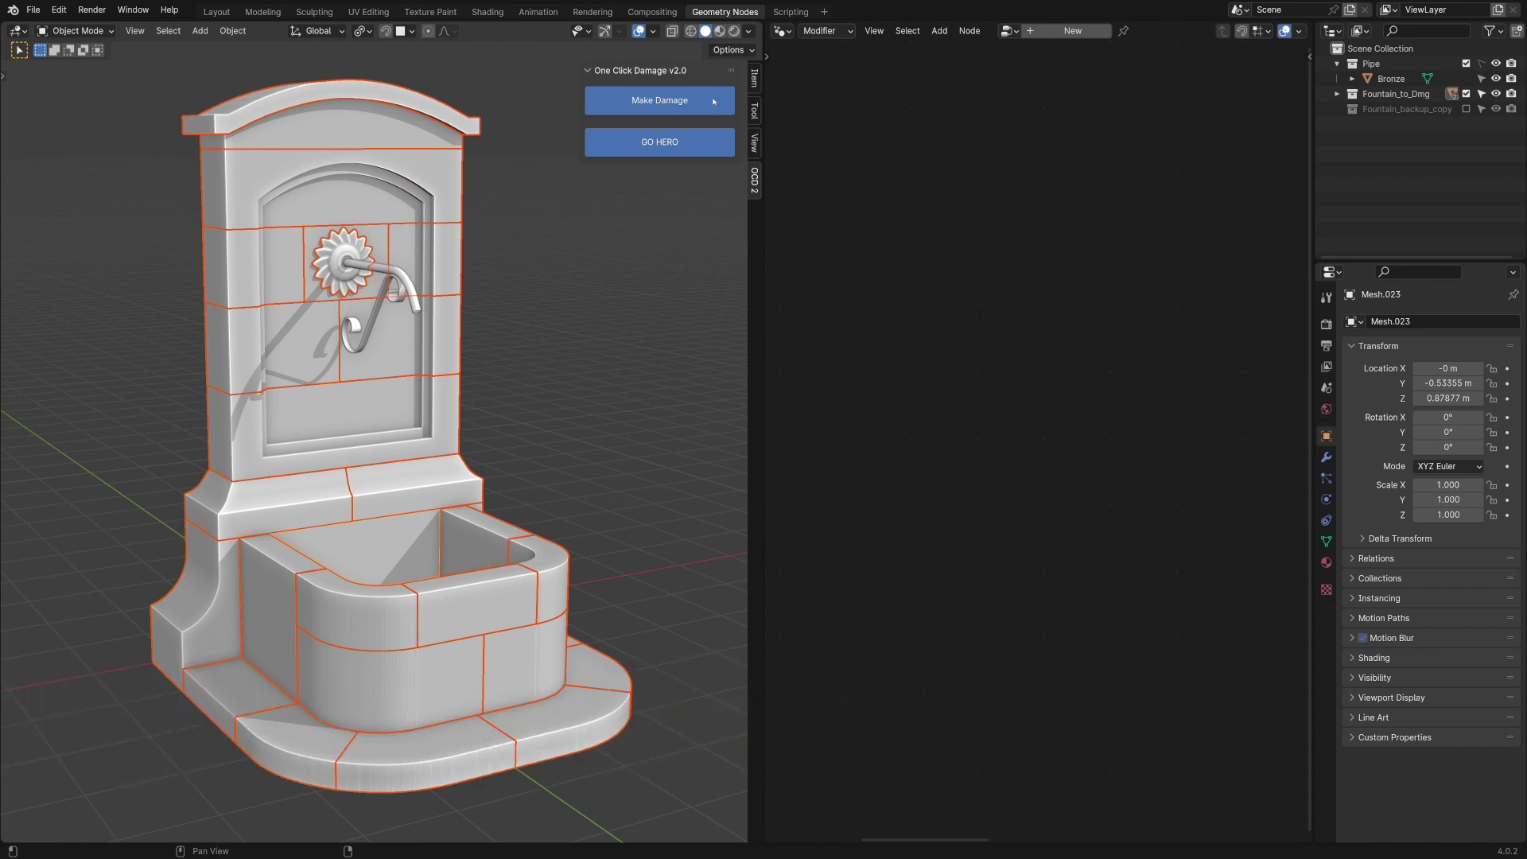
left_click(714, 101)
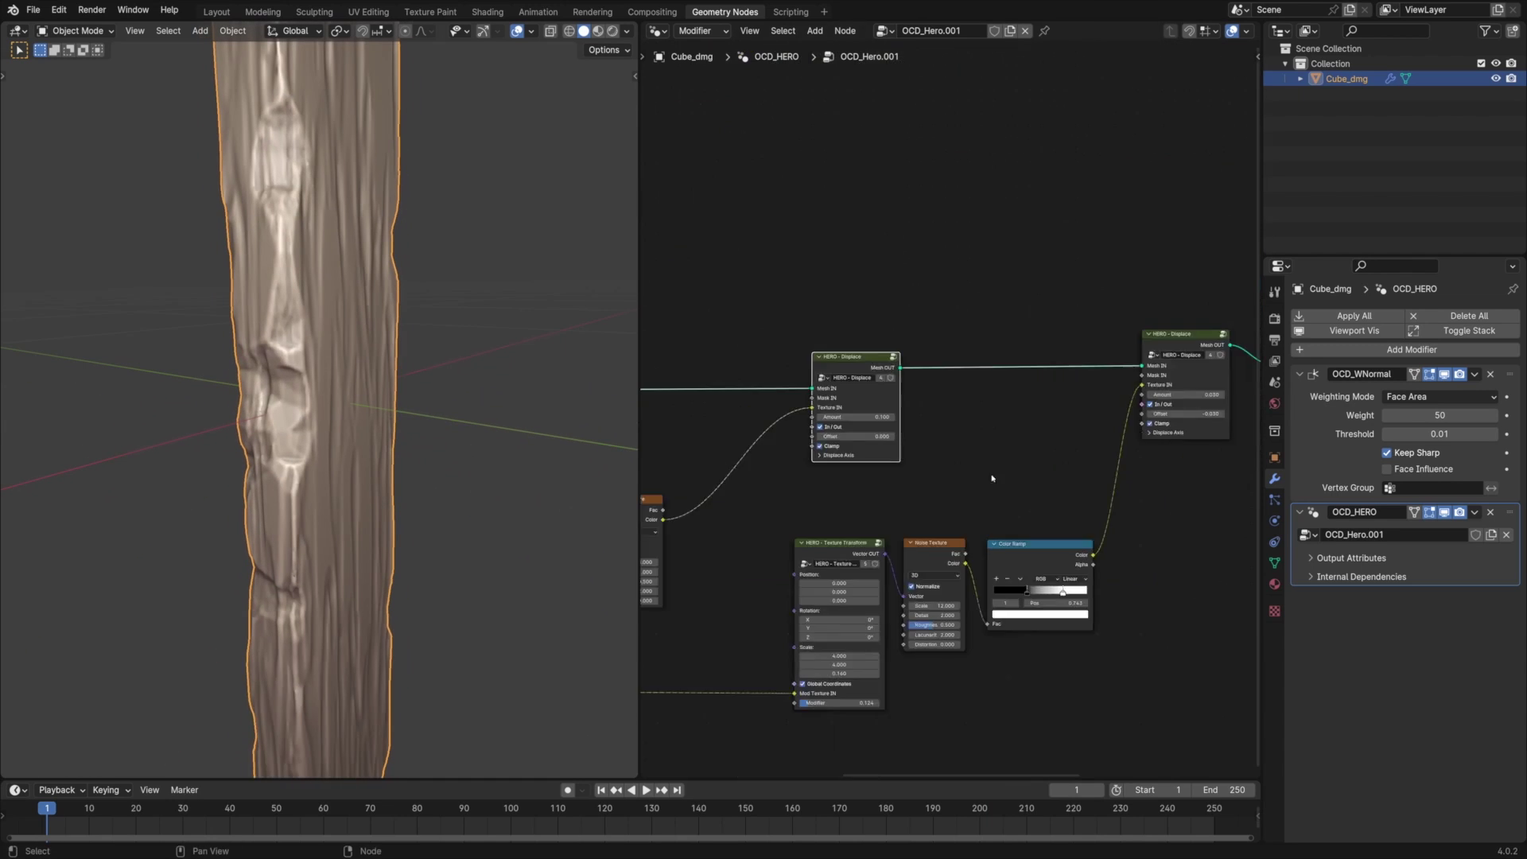
Step: Insert a HERO - Blur node from OCD Hero > Utils on the link after HERO - Start
key("shift+a")
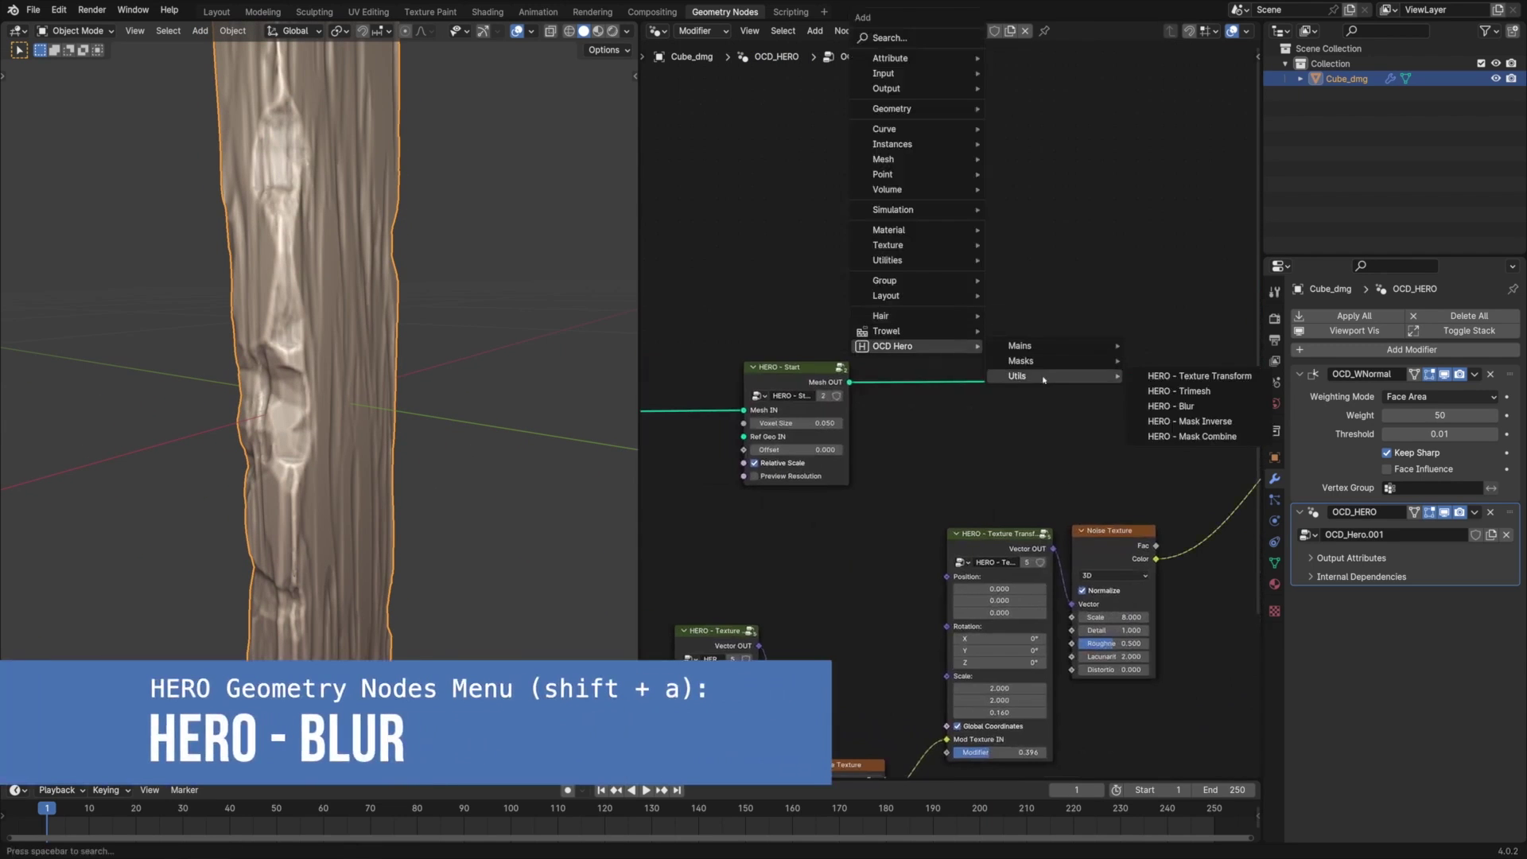
left_click(1175, 405)
left_click(960, 389)
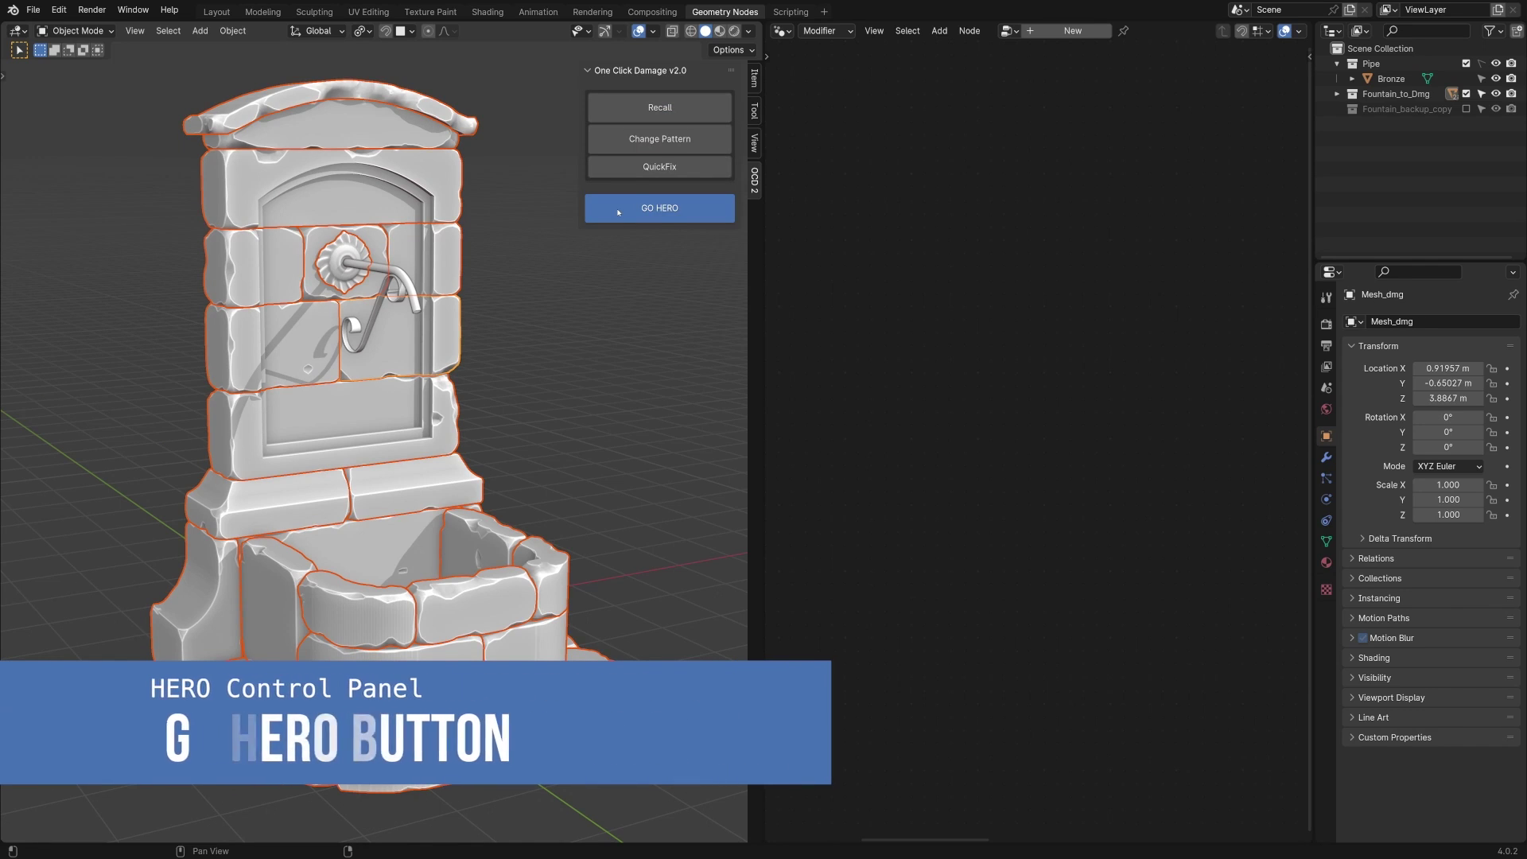
Step: Mute the right HERO - Displace node, zero the left node's Offset, and raise the texture Modifier to 0.092
left_click(618, 212)
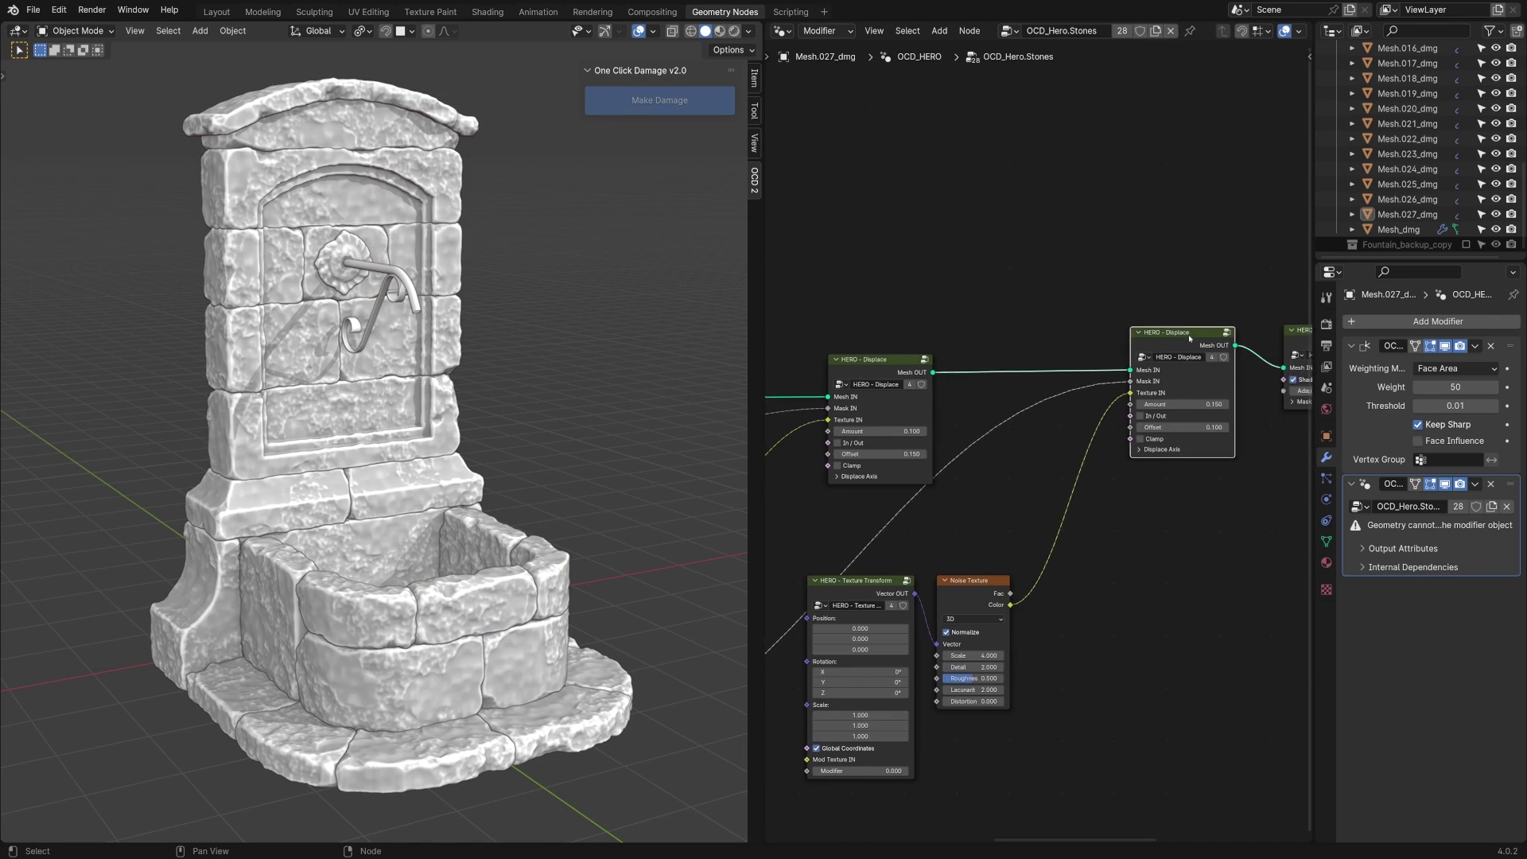
key("m")
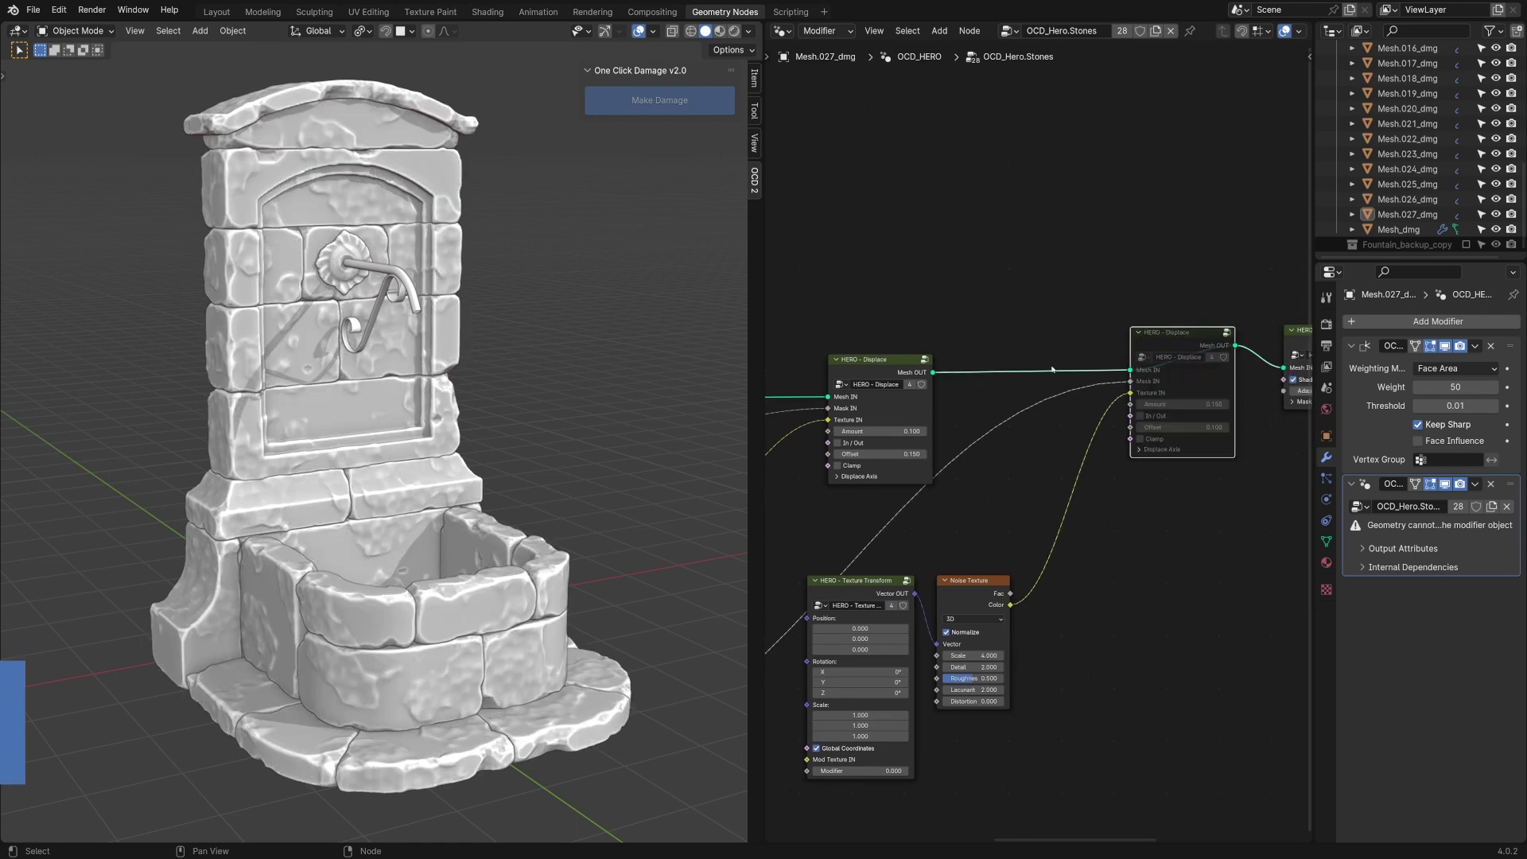
left_click(882, 361)
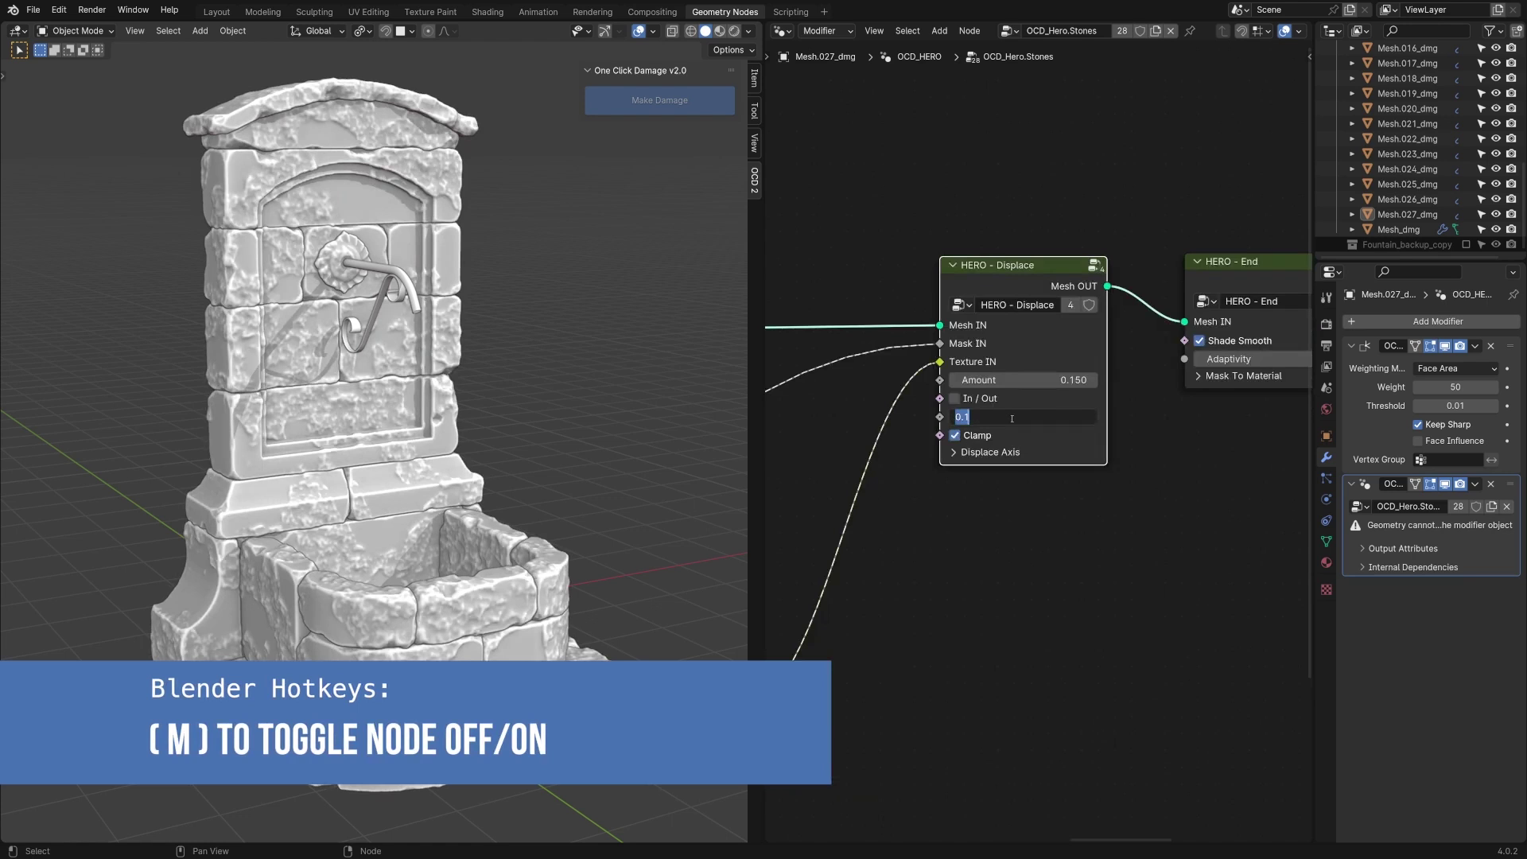
key("Return")
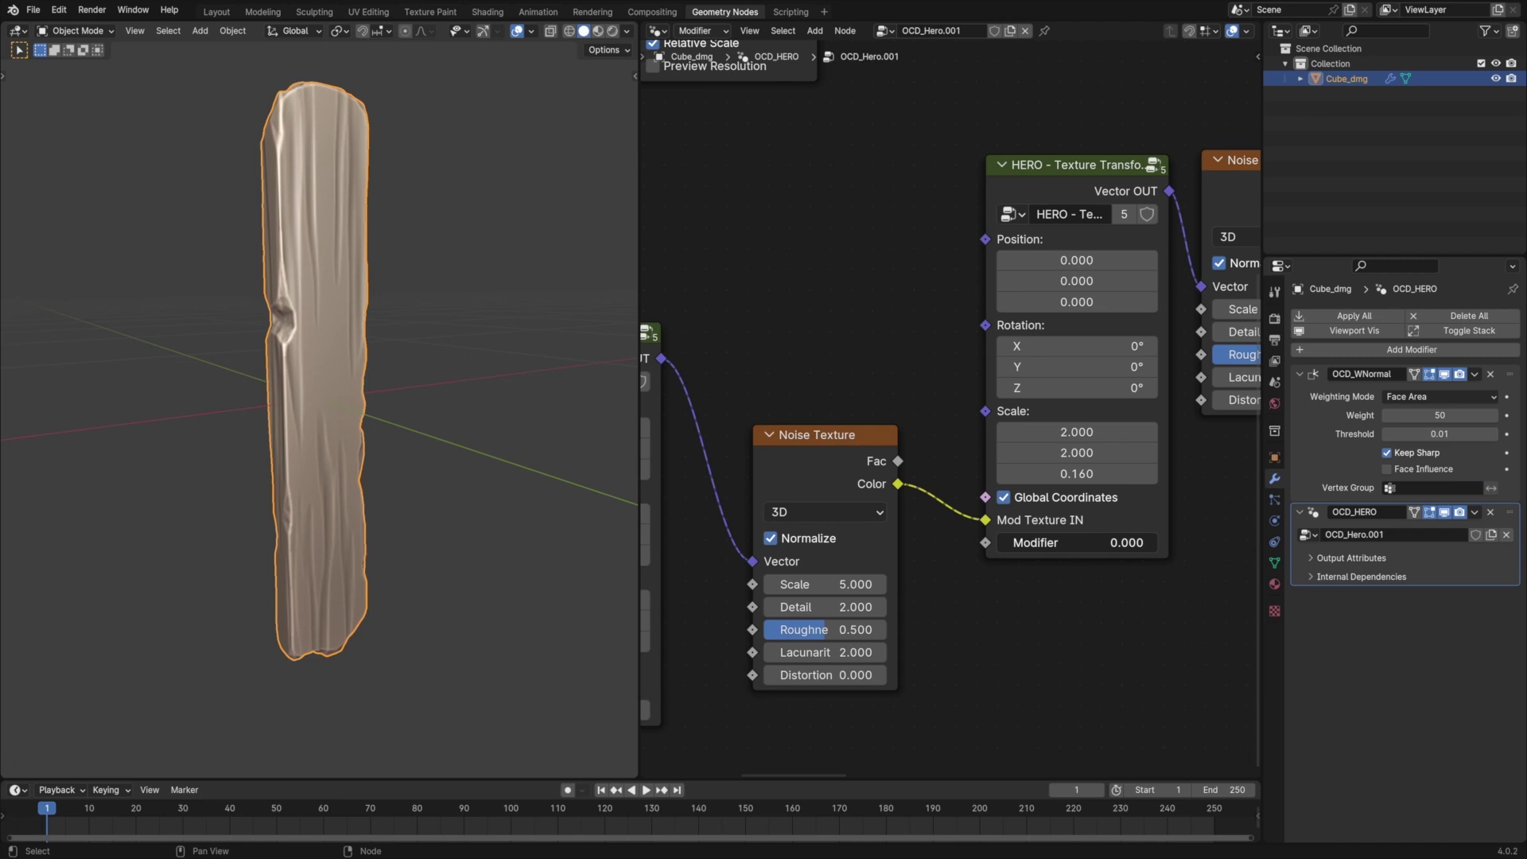
left_click_drag(1074, 542, 1089, 543)
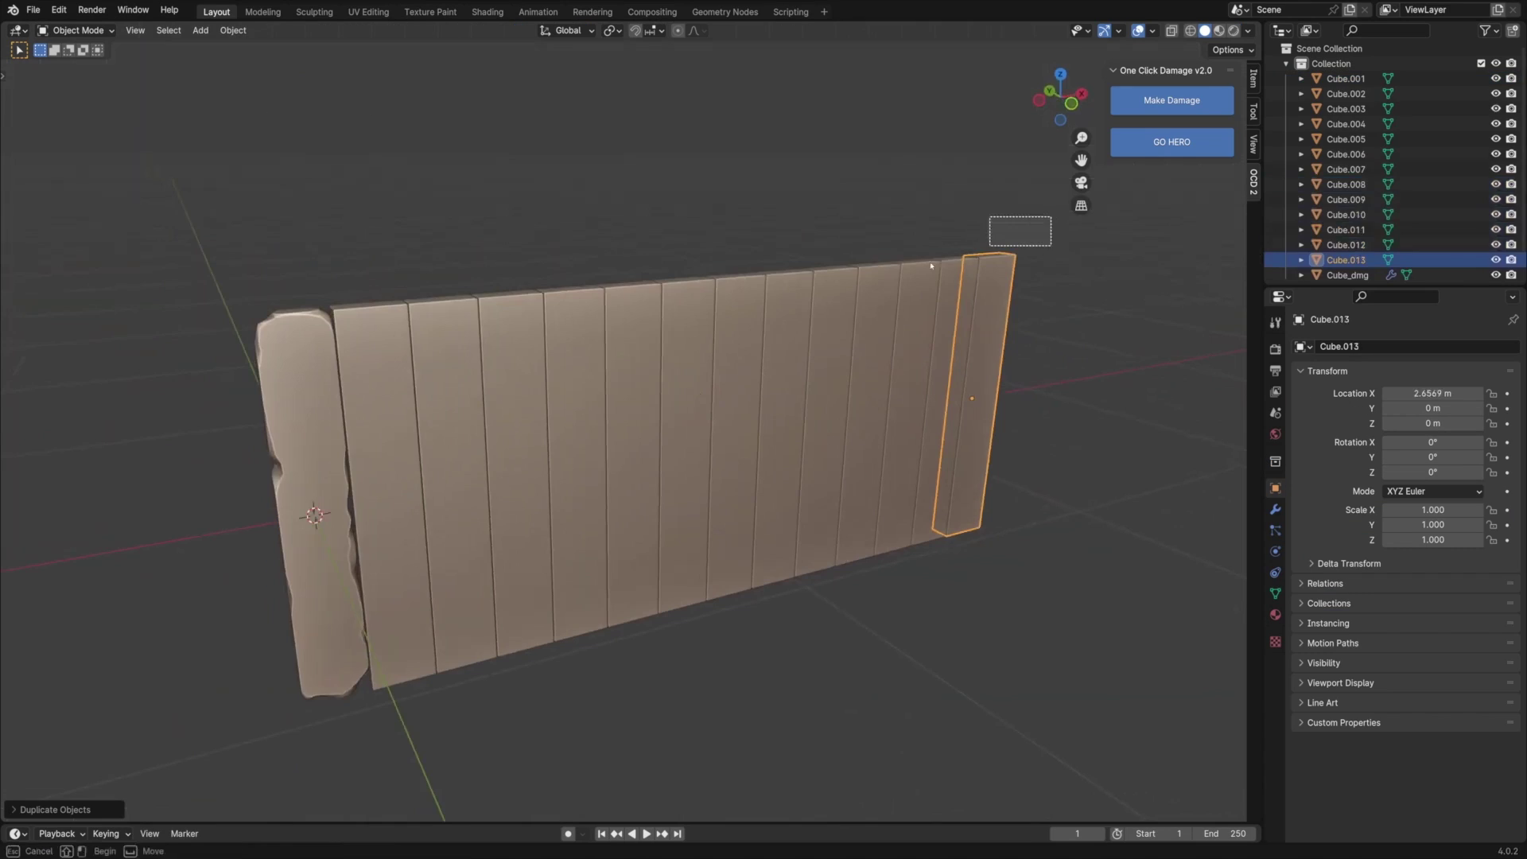
Step: Generate damage on all fence planks including Cube_dmg, then QuickFix the holes in the fourteen damaged planks
left_click_drag(1050, 216, 384, 348)
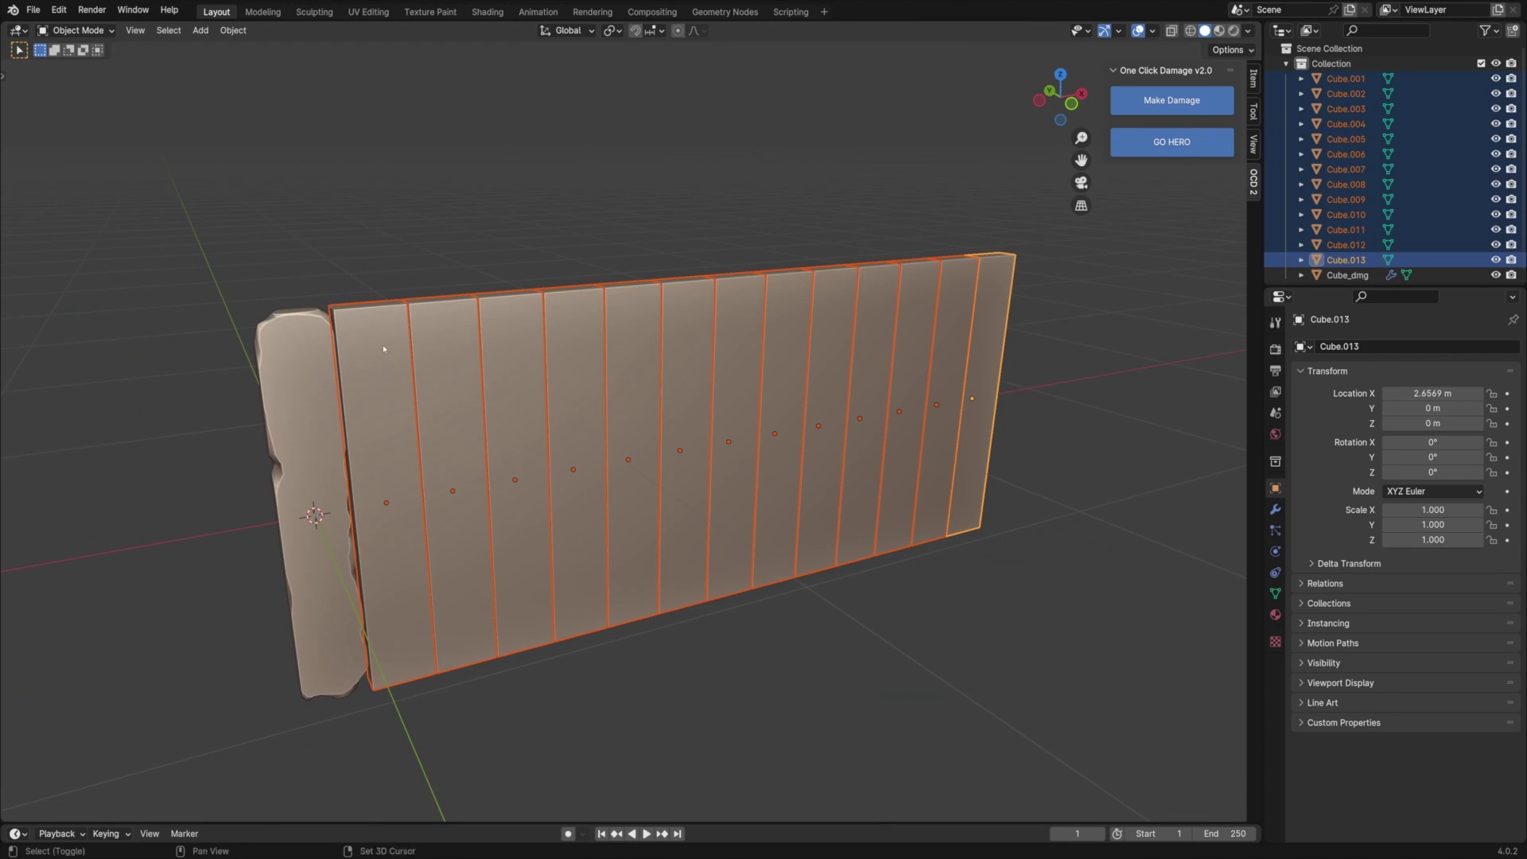
left_click(314, 336, "shift")
left_click(1132, 106)
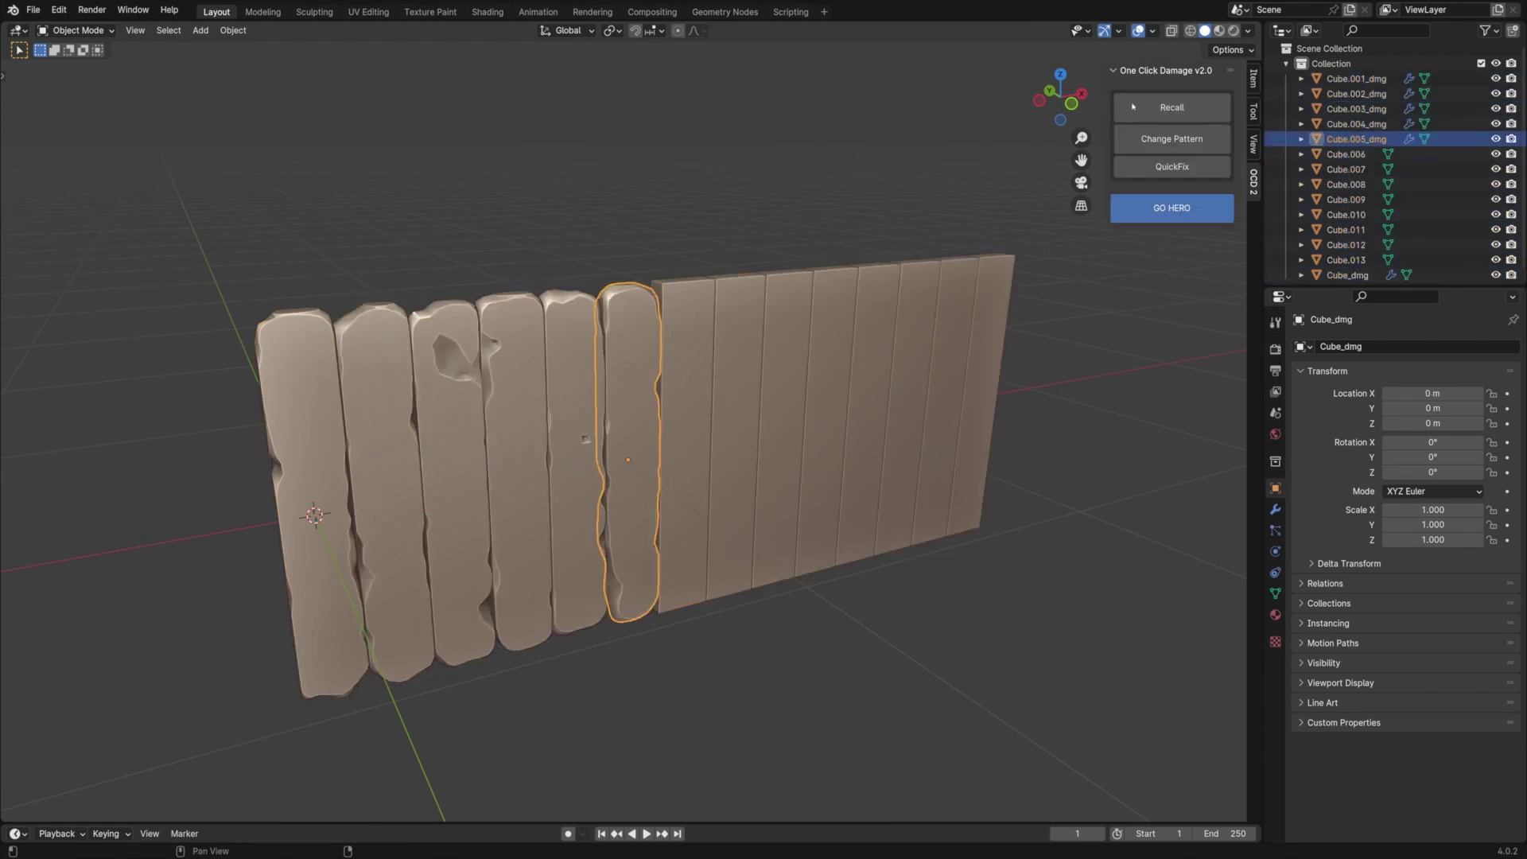
left_click_drag(1048, 234, 310, 362)
left_click(1122, 172)
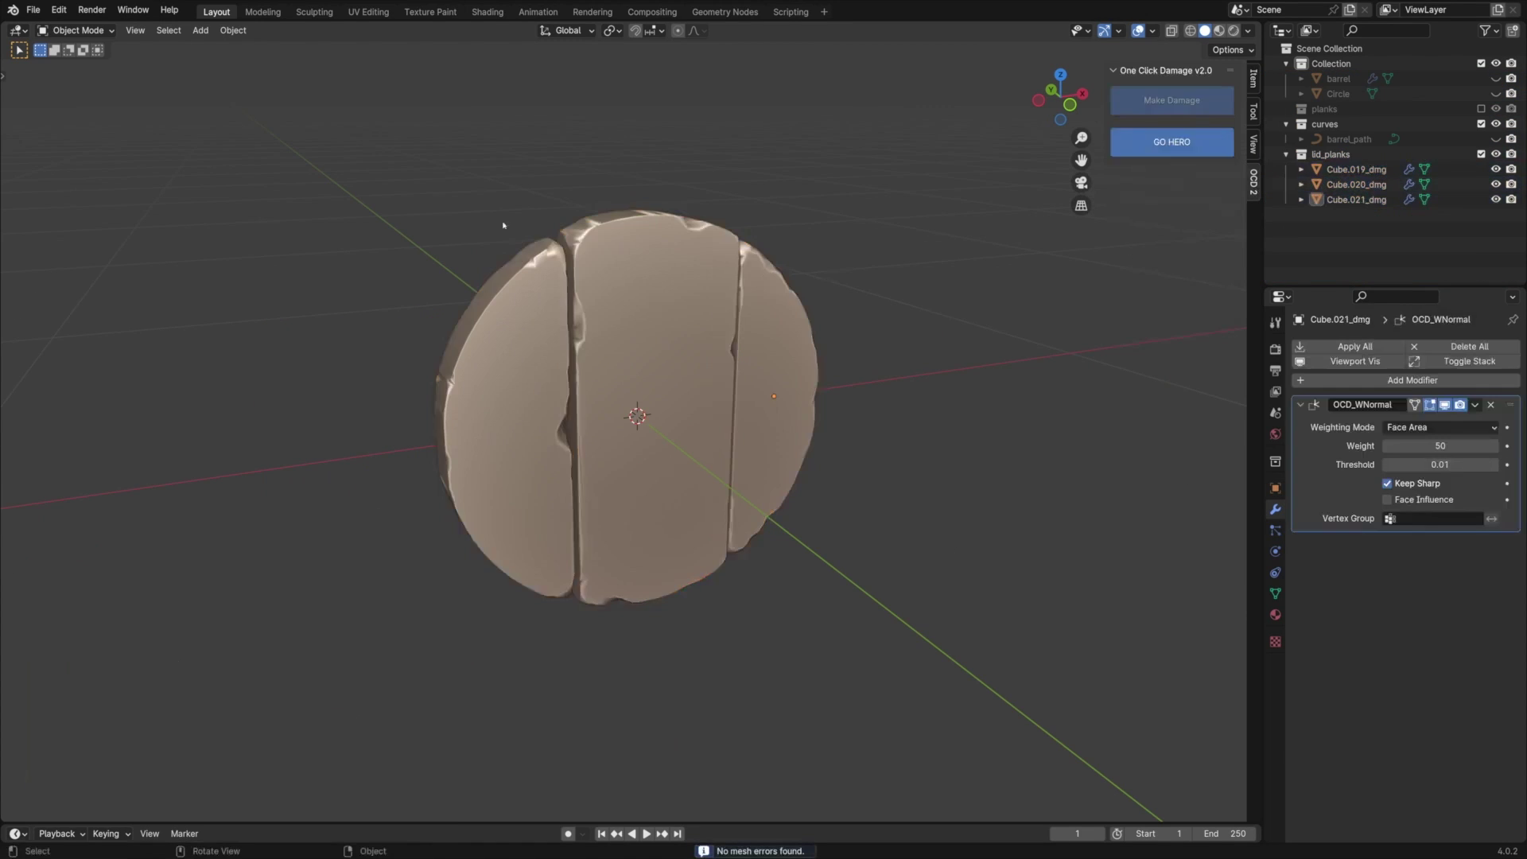
Step: Apply the OCD_Hero.planks wood texture to the three lid planks and show the planks collection
key("a")
left_click(1075, 209)
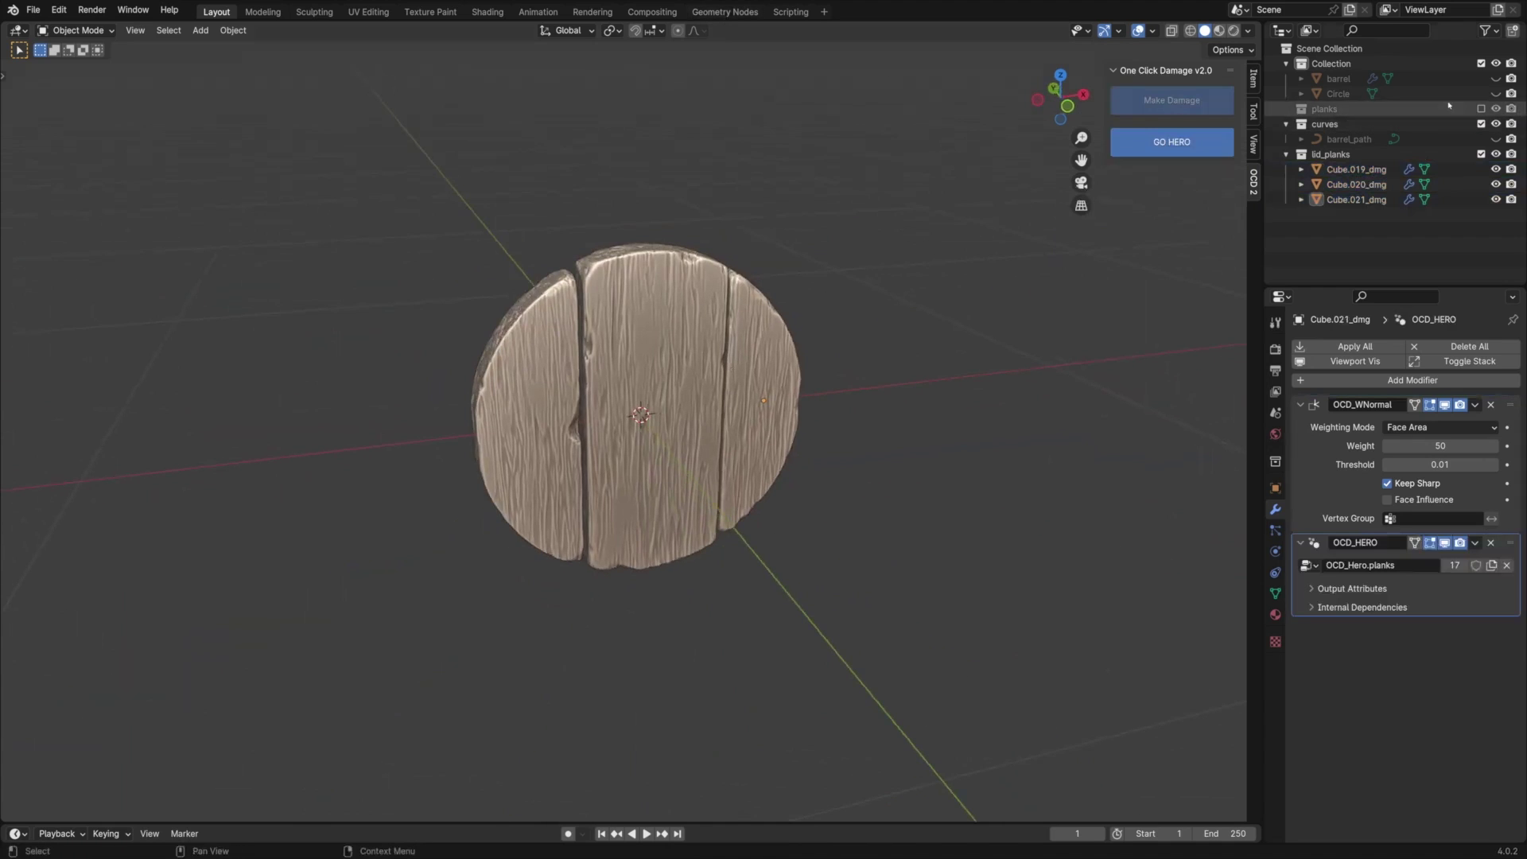
left_click(1481, 109)
scroll(761, 335, "down", 3)
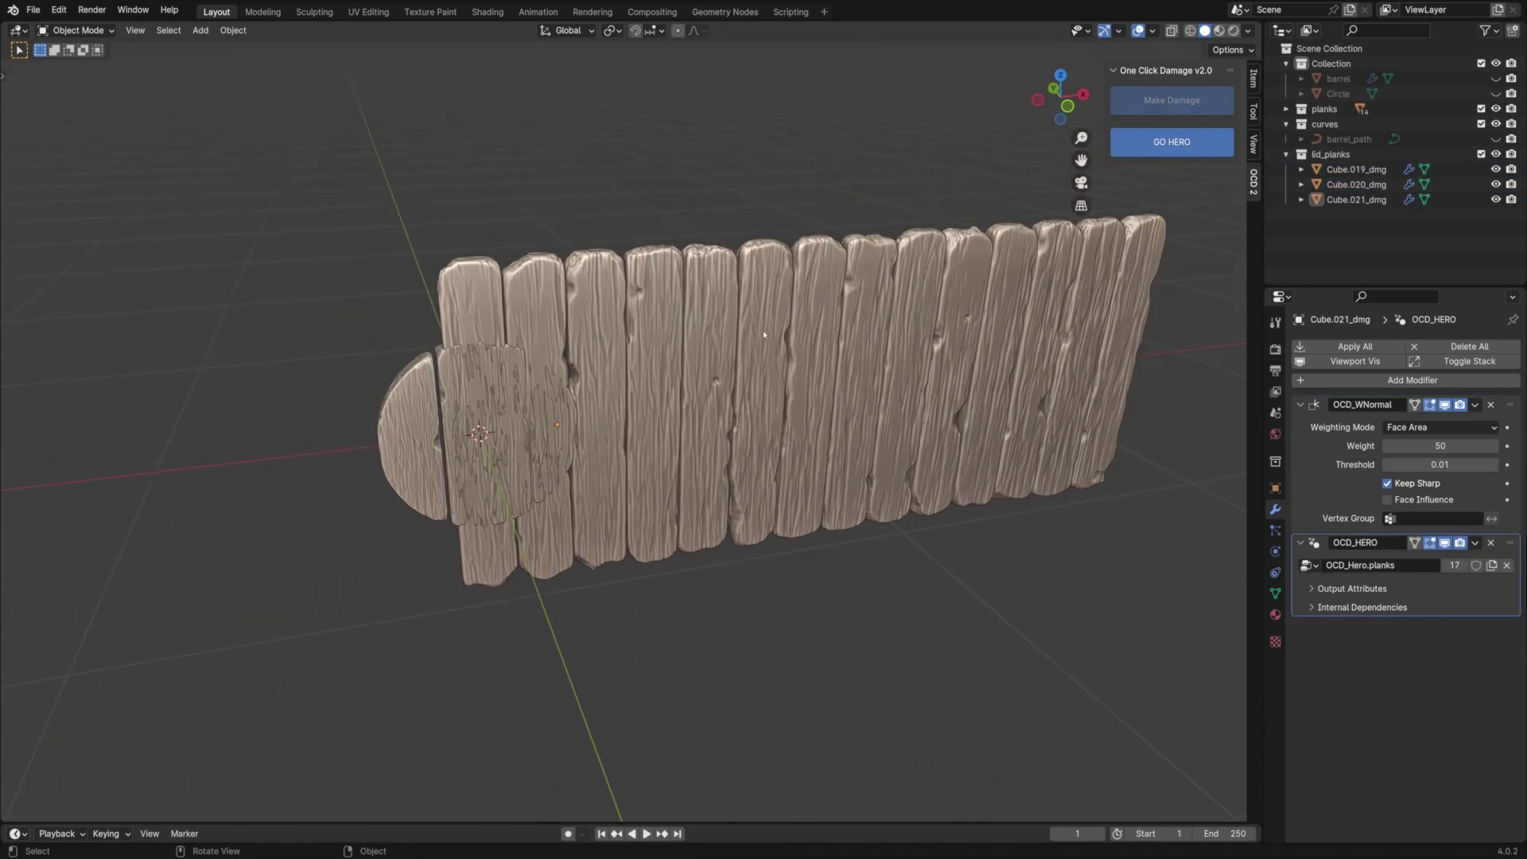
left_click(724, 12)
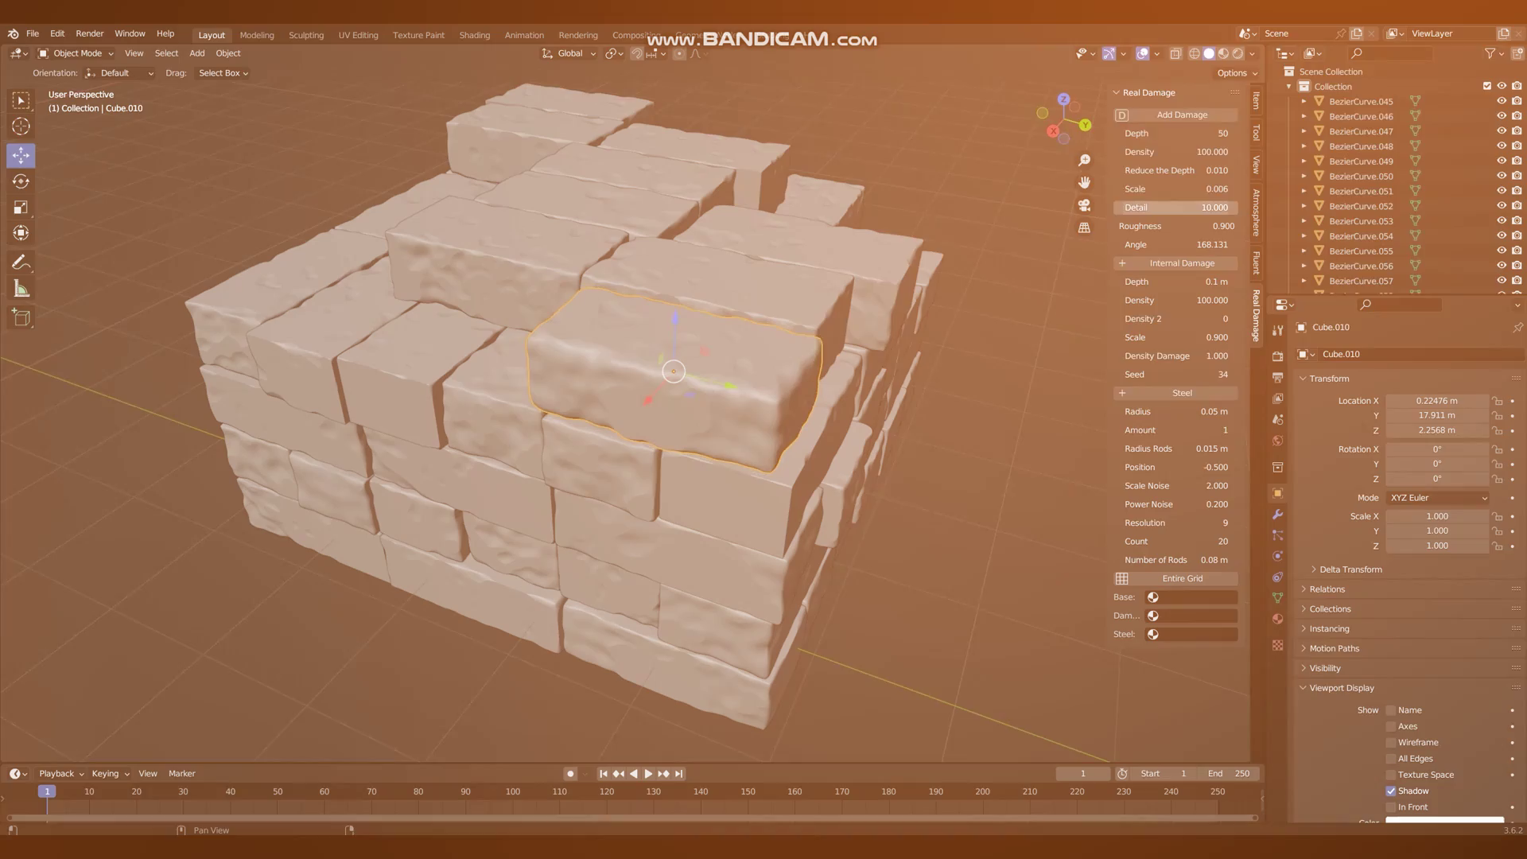
Step: Set Real Damage Detail to 11 and add damage to every brick of the wall
left_click(1175, 207)
type("11")
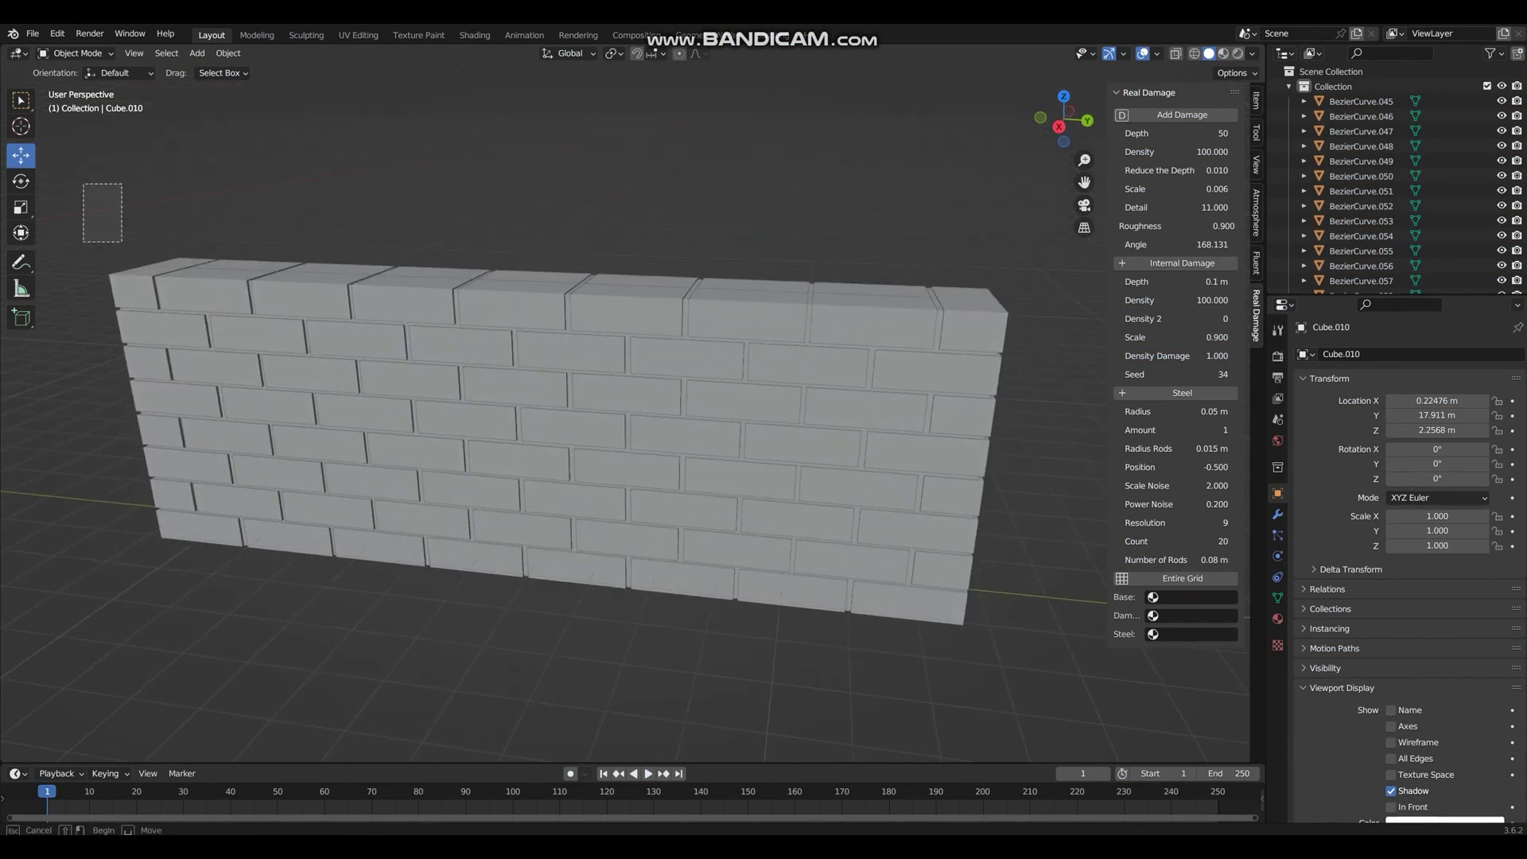
key("a")
left_click(1182, 115)
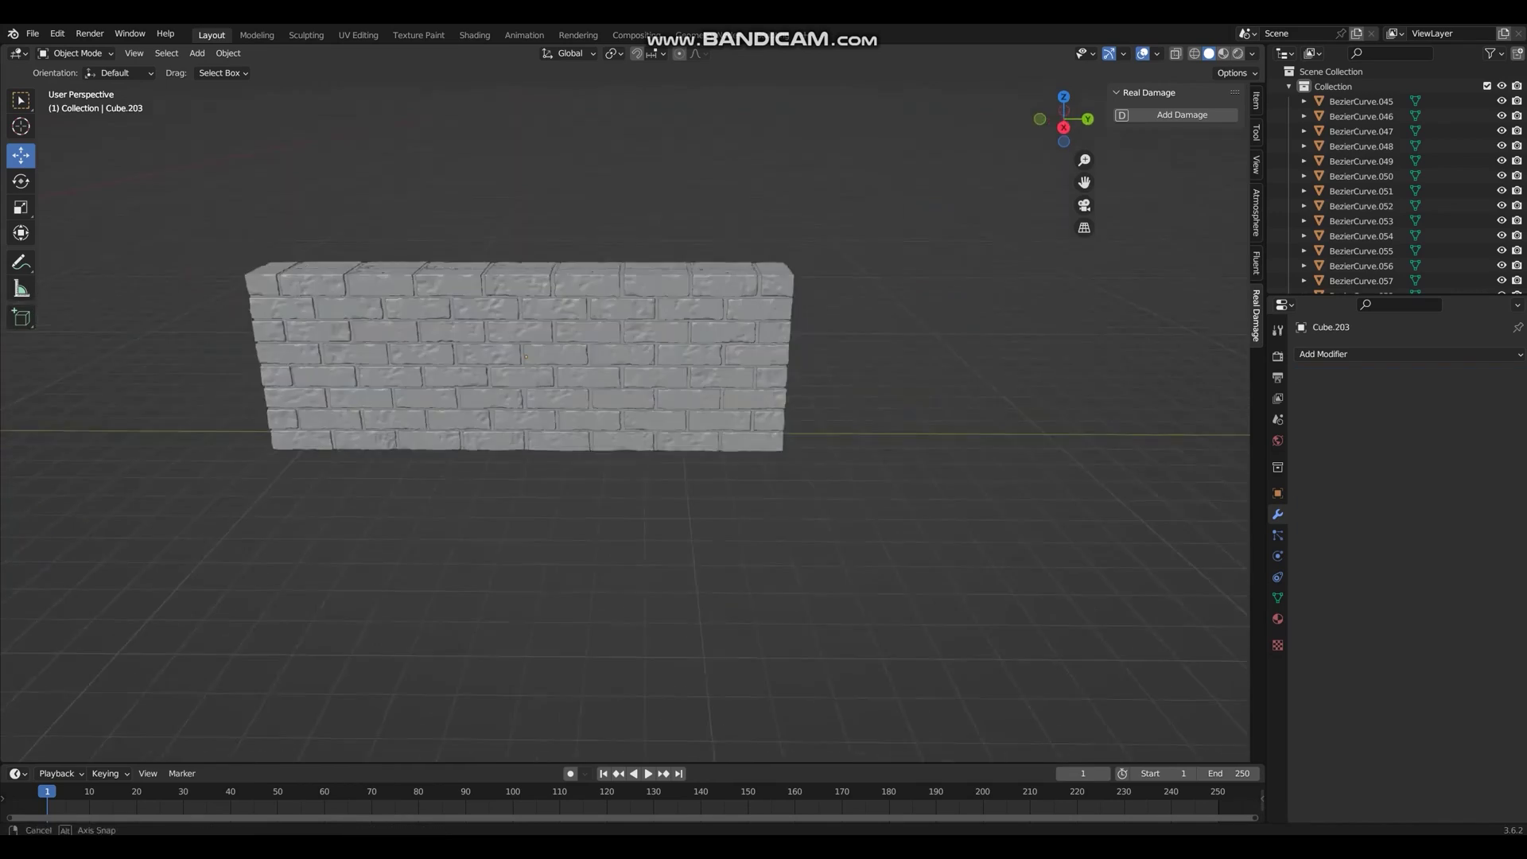
Step: Select all the arch pieces and add Real Damage to them
middle_click_drag(636, 429, 556, 429)
key("a")
left_click(1181, 114)
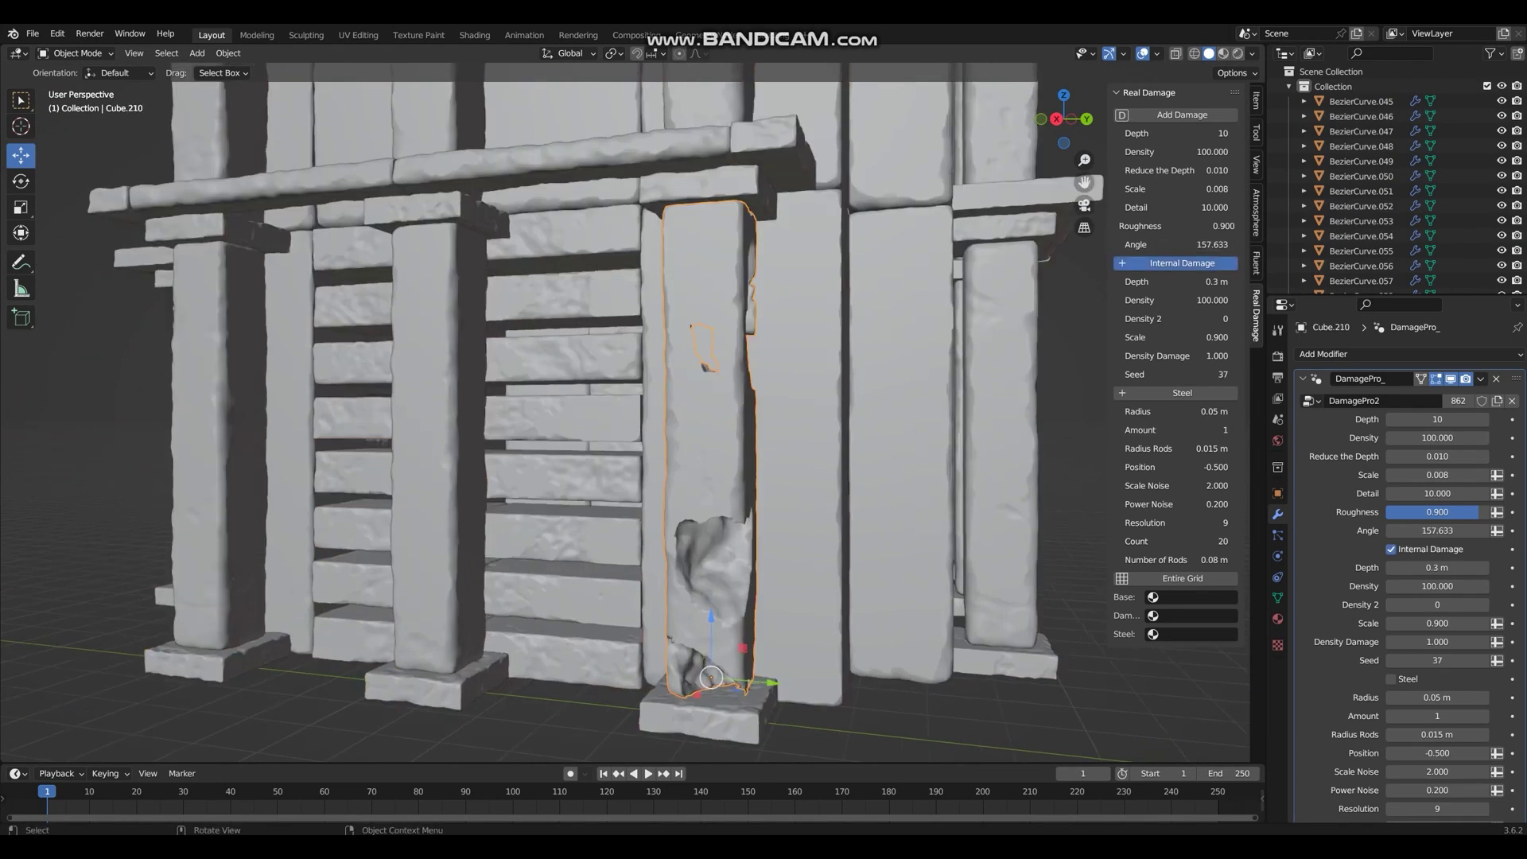
middle_click_drag(636, 429, 620, 429)
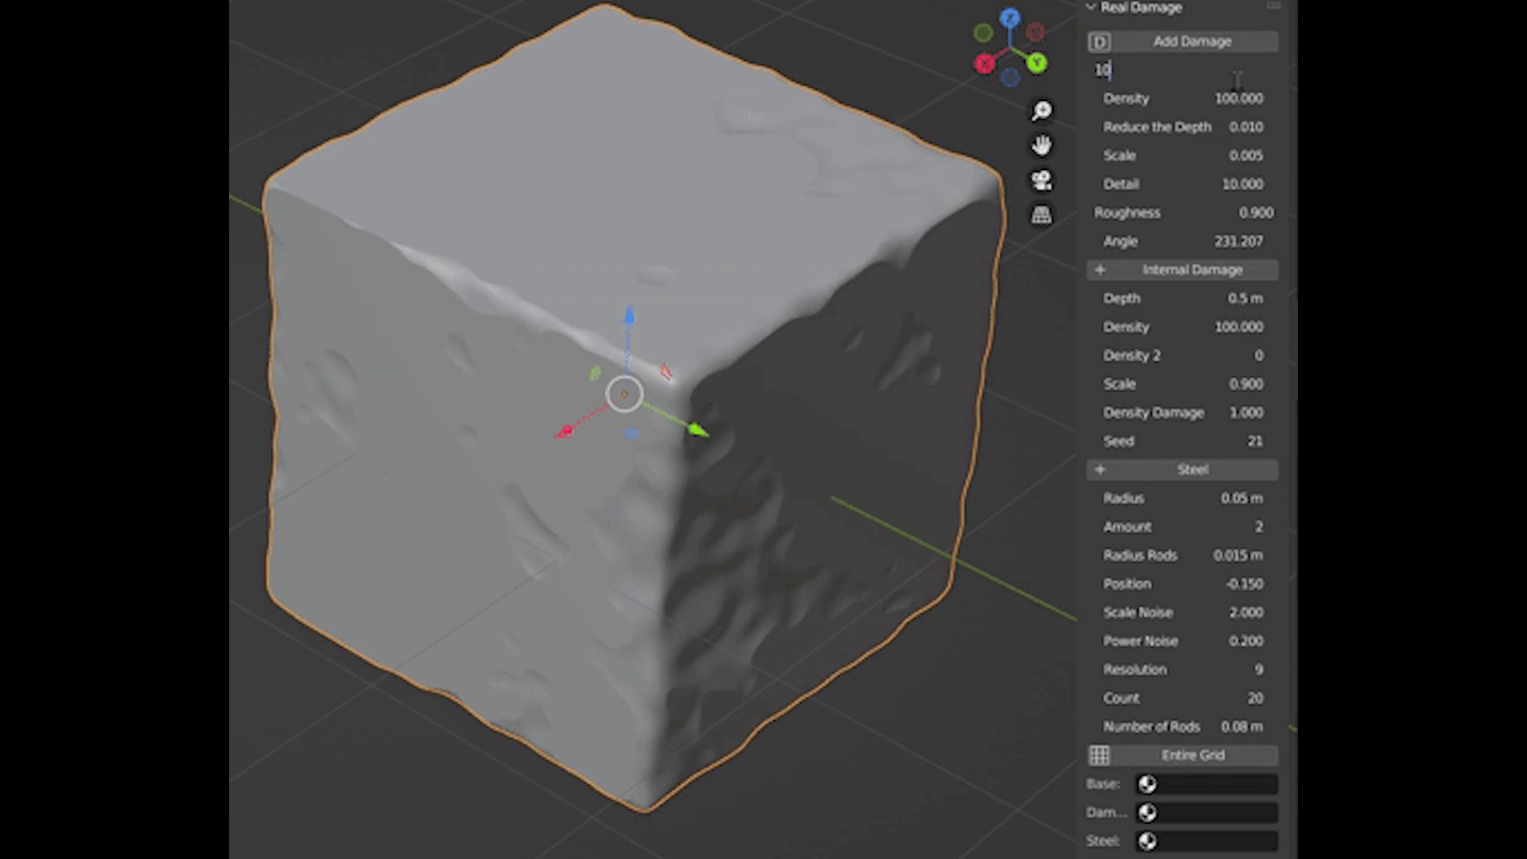
Step: Commit the Depth value, set the cube's damage Detail to 12, and raise its Scale
key("Return")
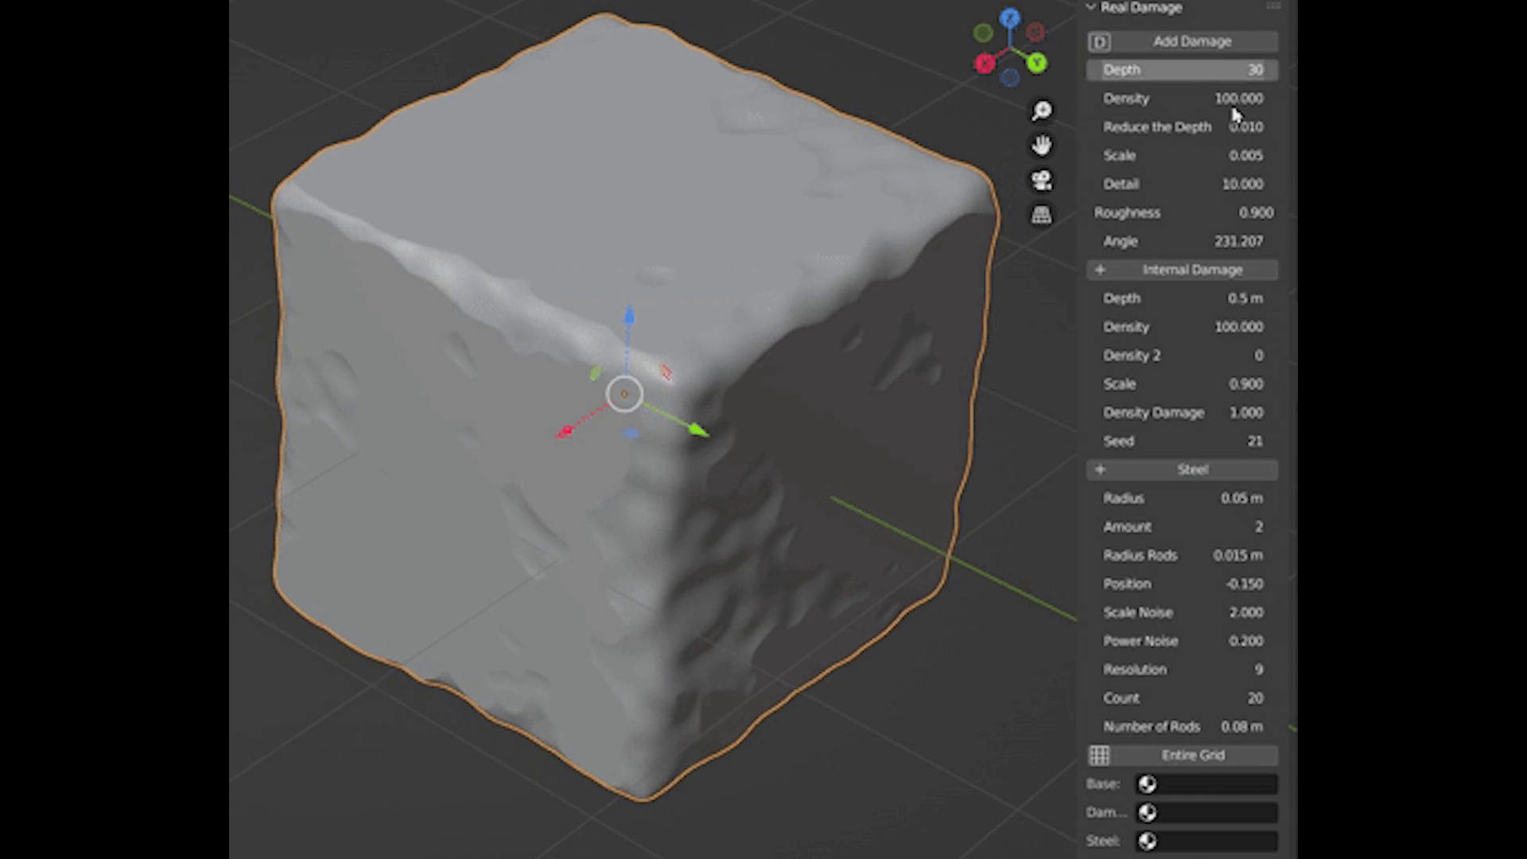
left_click(1206, 189)
type("12")
key("Return")
left_click(1272, 155)
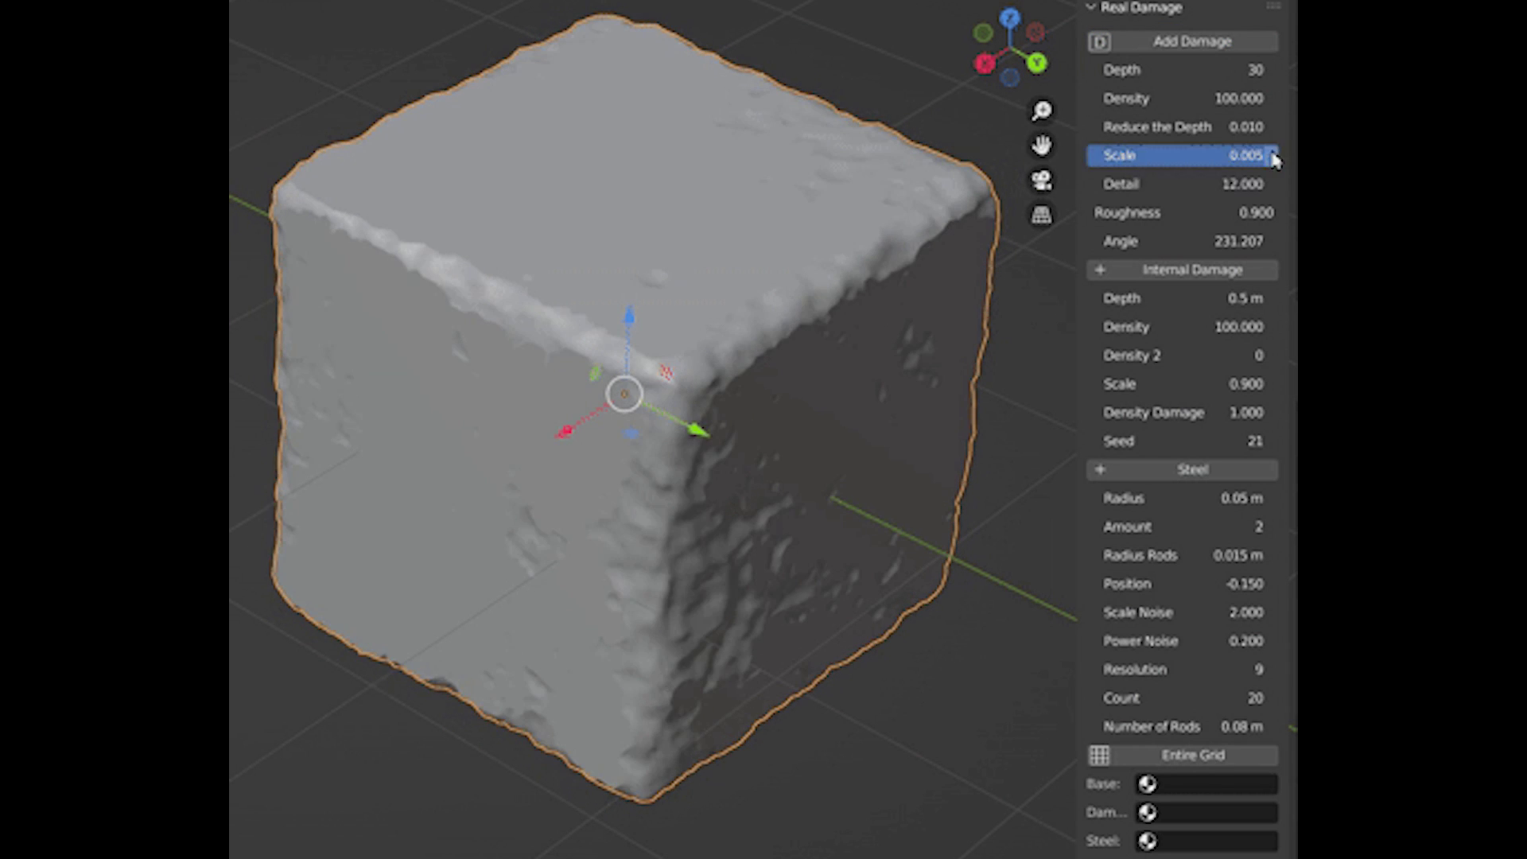
Step: Enable Internal Damage and Steel rebar on the cube, and set the left pillar's Density 120 and Scale 4
left_click(1206, 273)
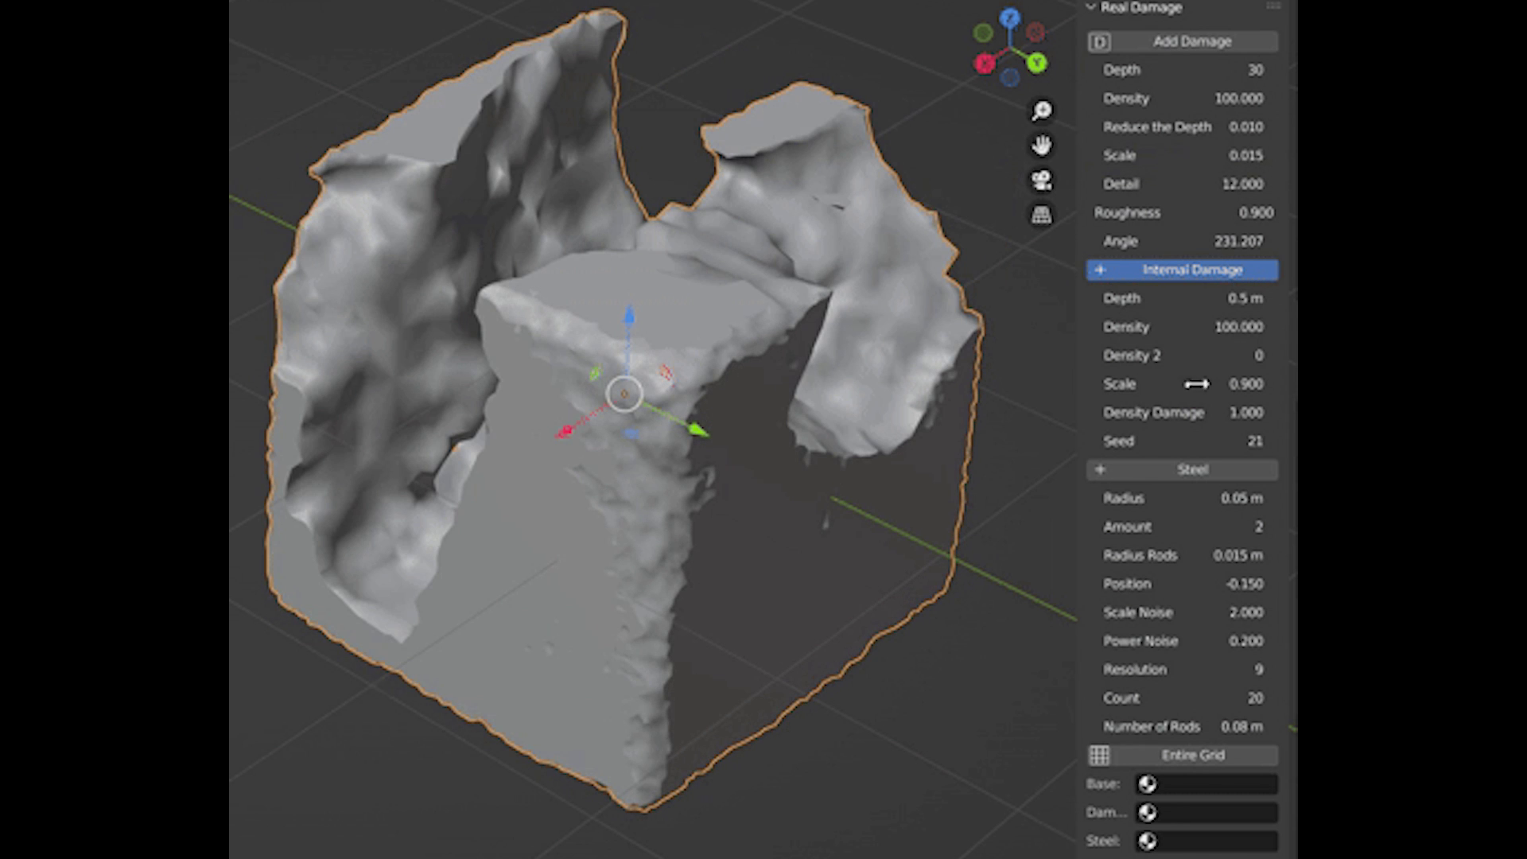
left_click(1208, 474)
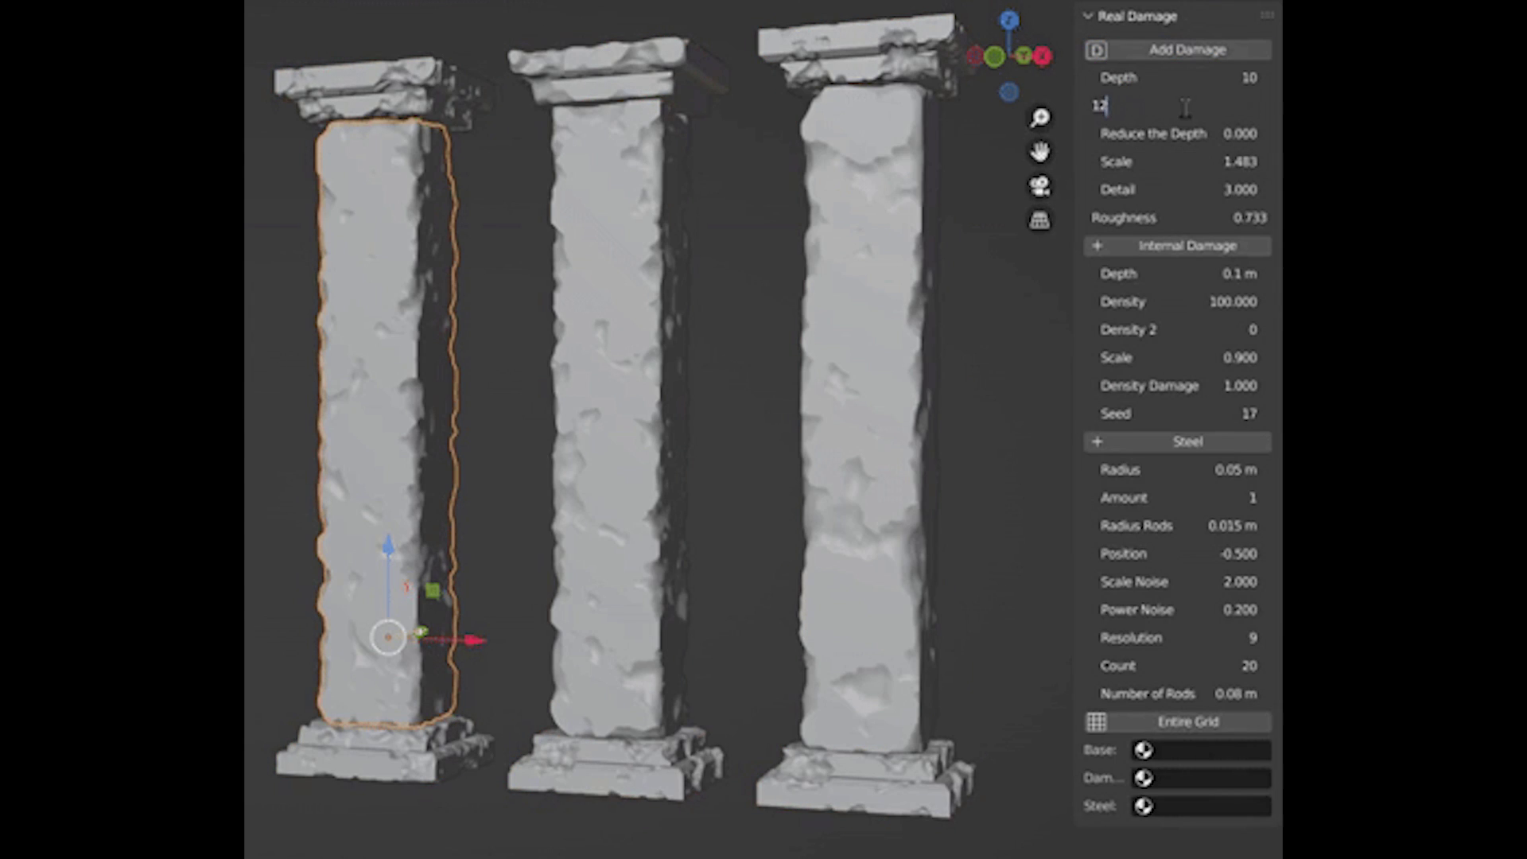
type("0")
key("Return")
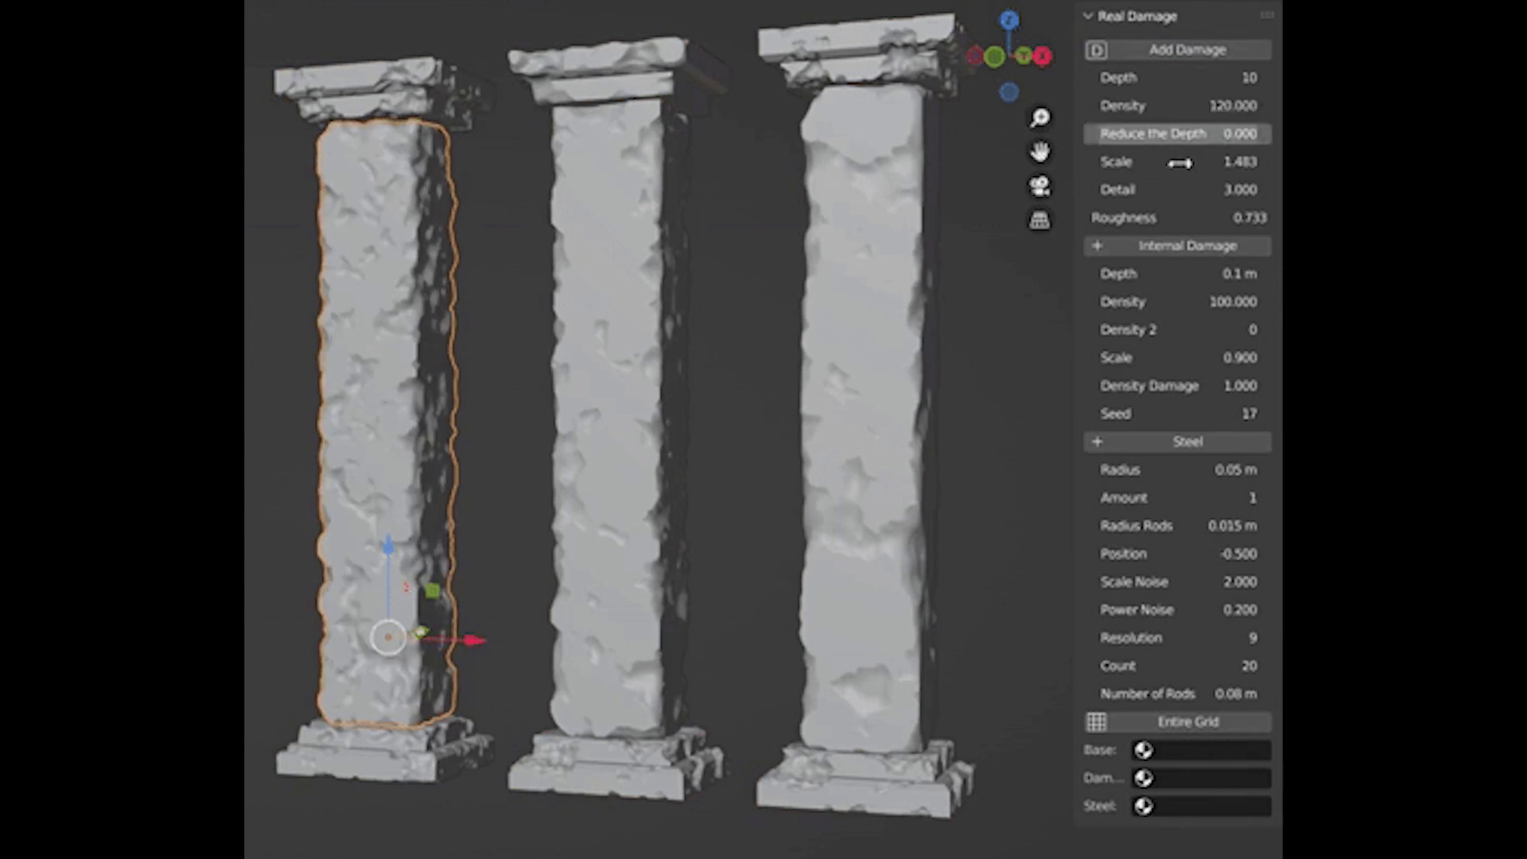
key("Tab")
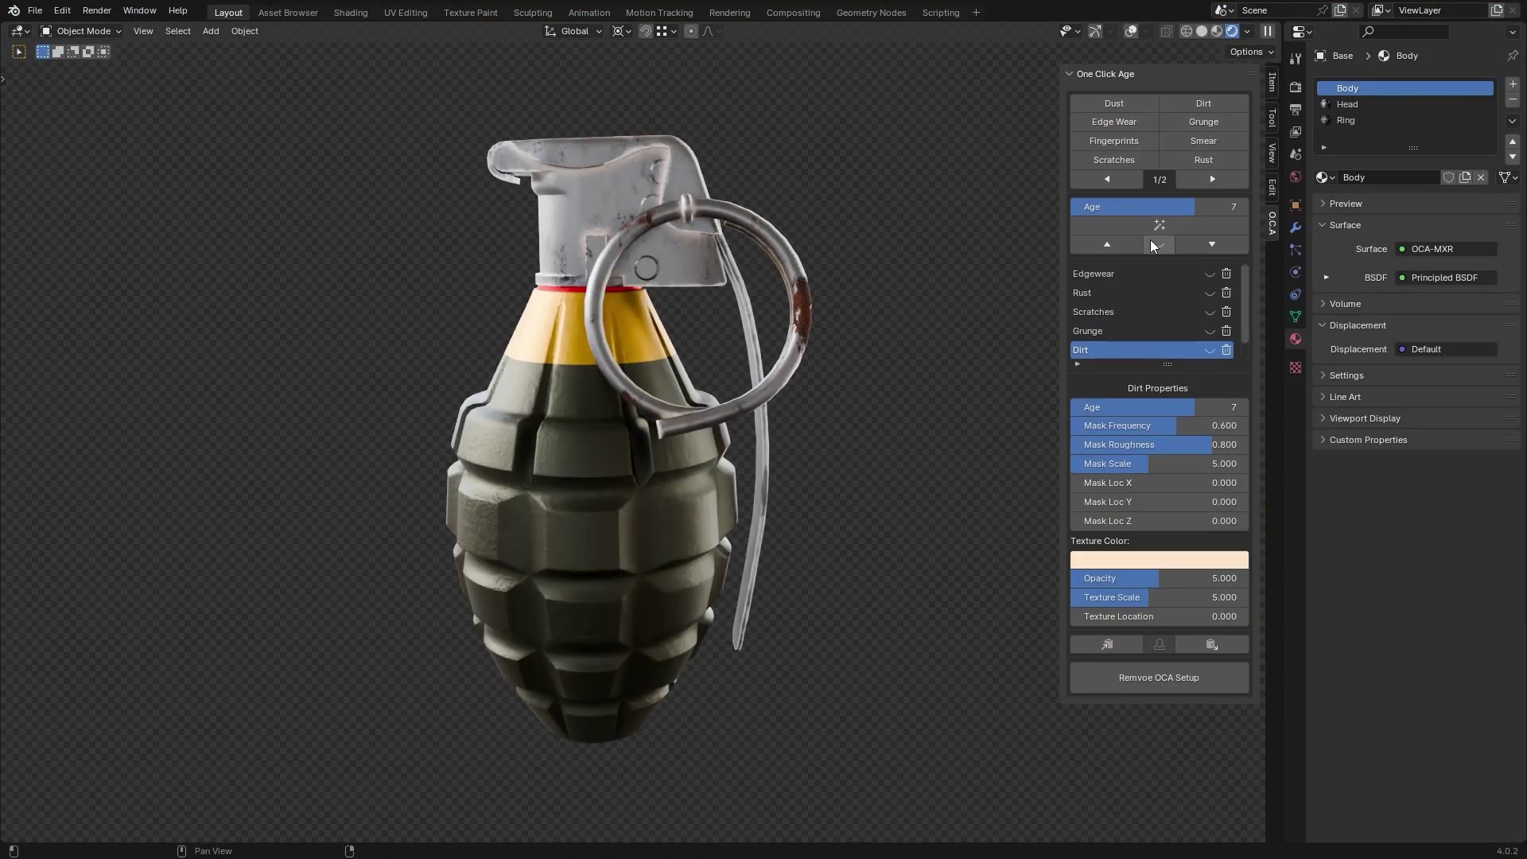
Step: Show the grenade's aging effects and increase the Wood-Damage layer on the rifle stock
left_click(1157, 244)
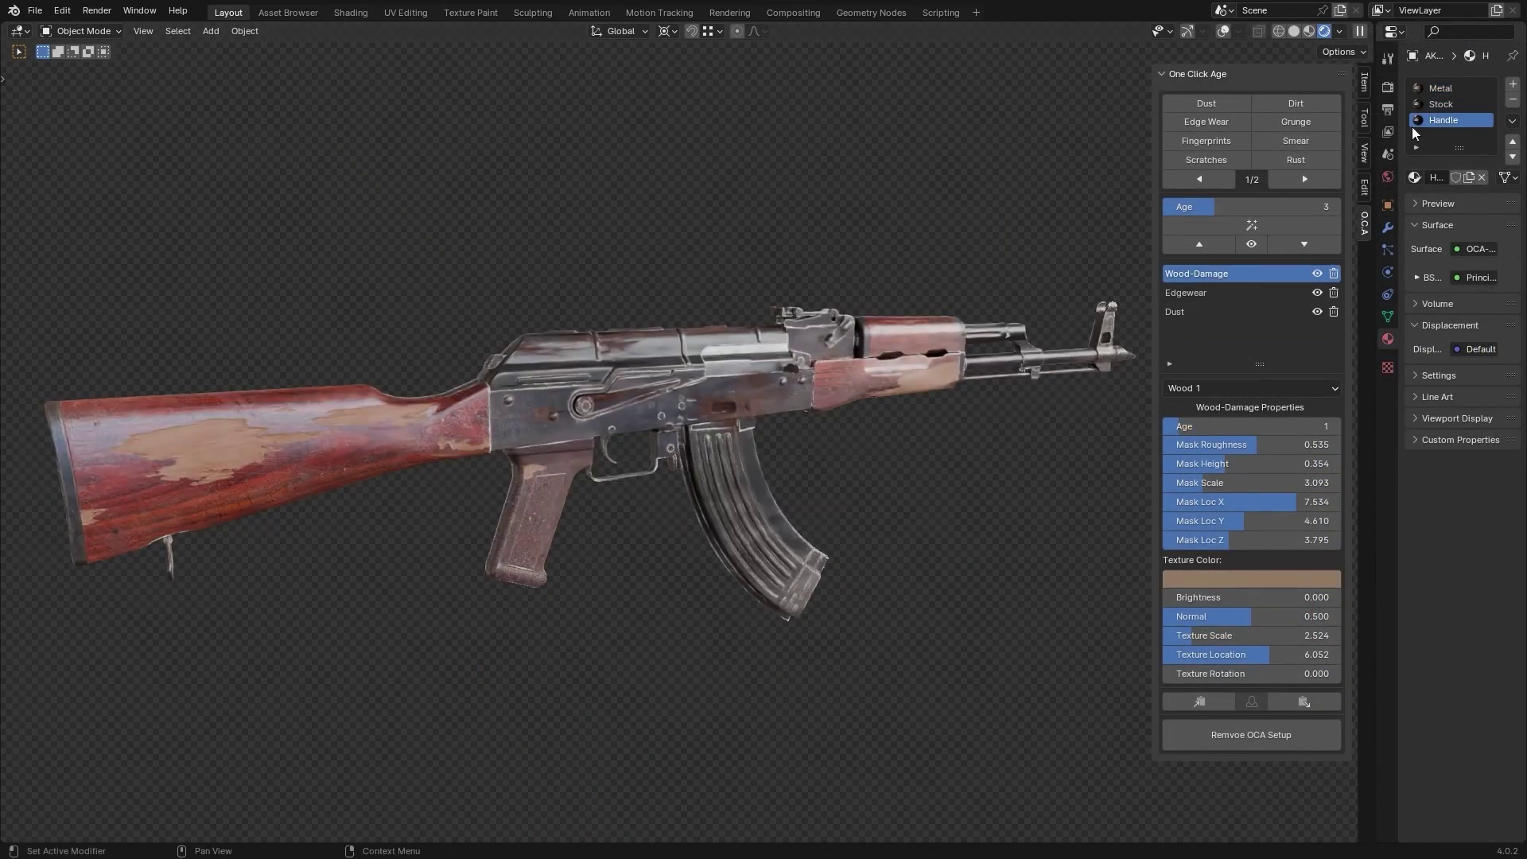
left_click(1211, 277)
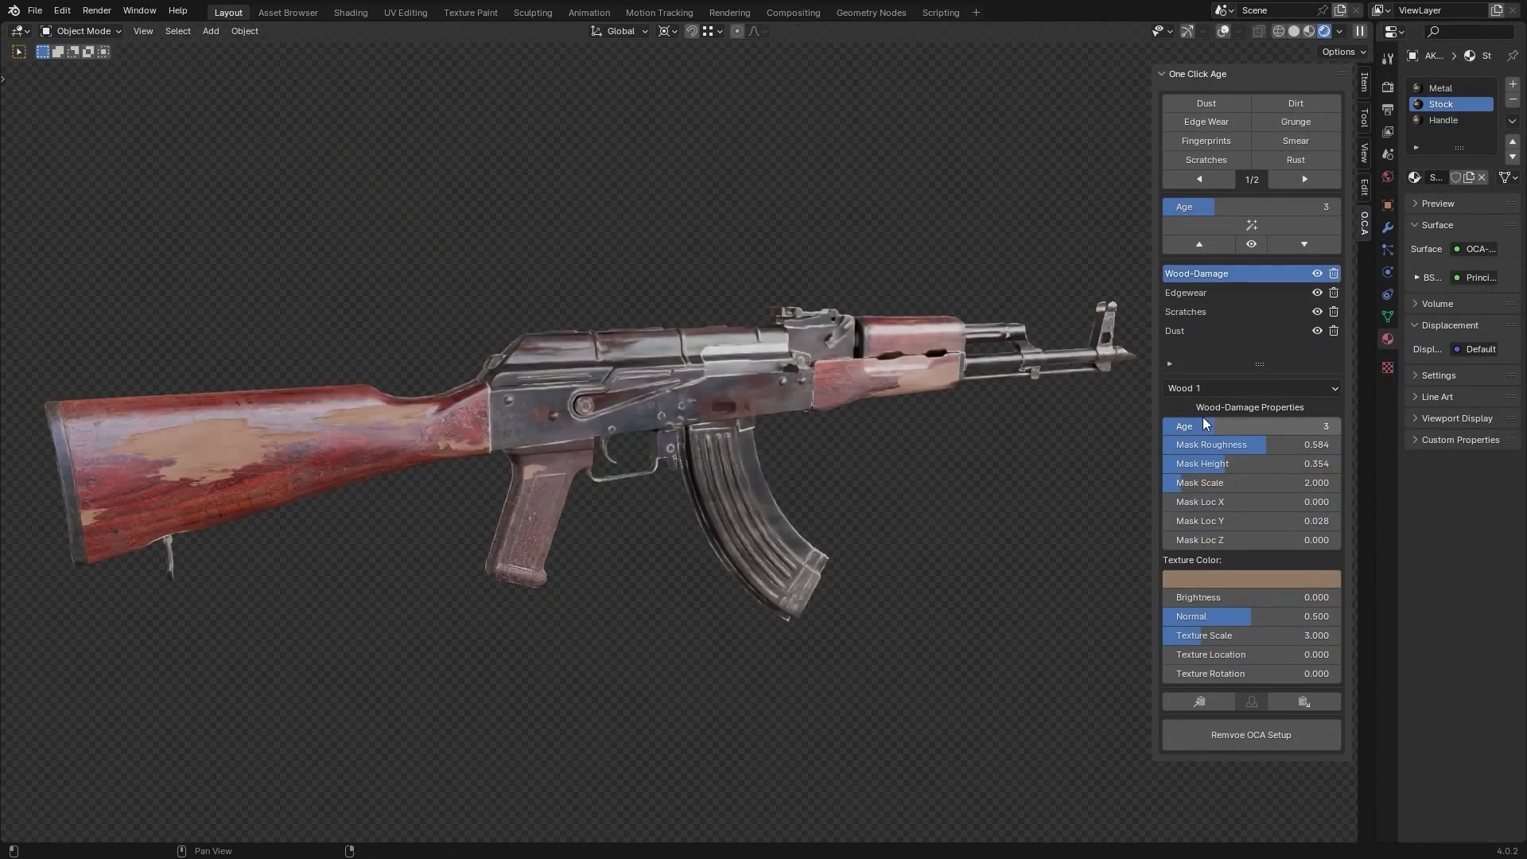
left_click_drag(1205, 424, 1229, 425)
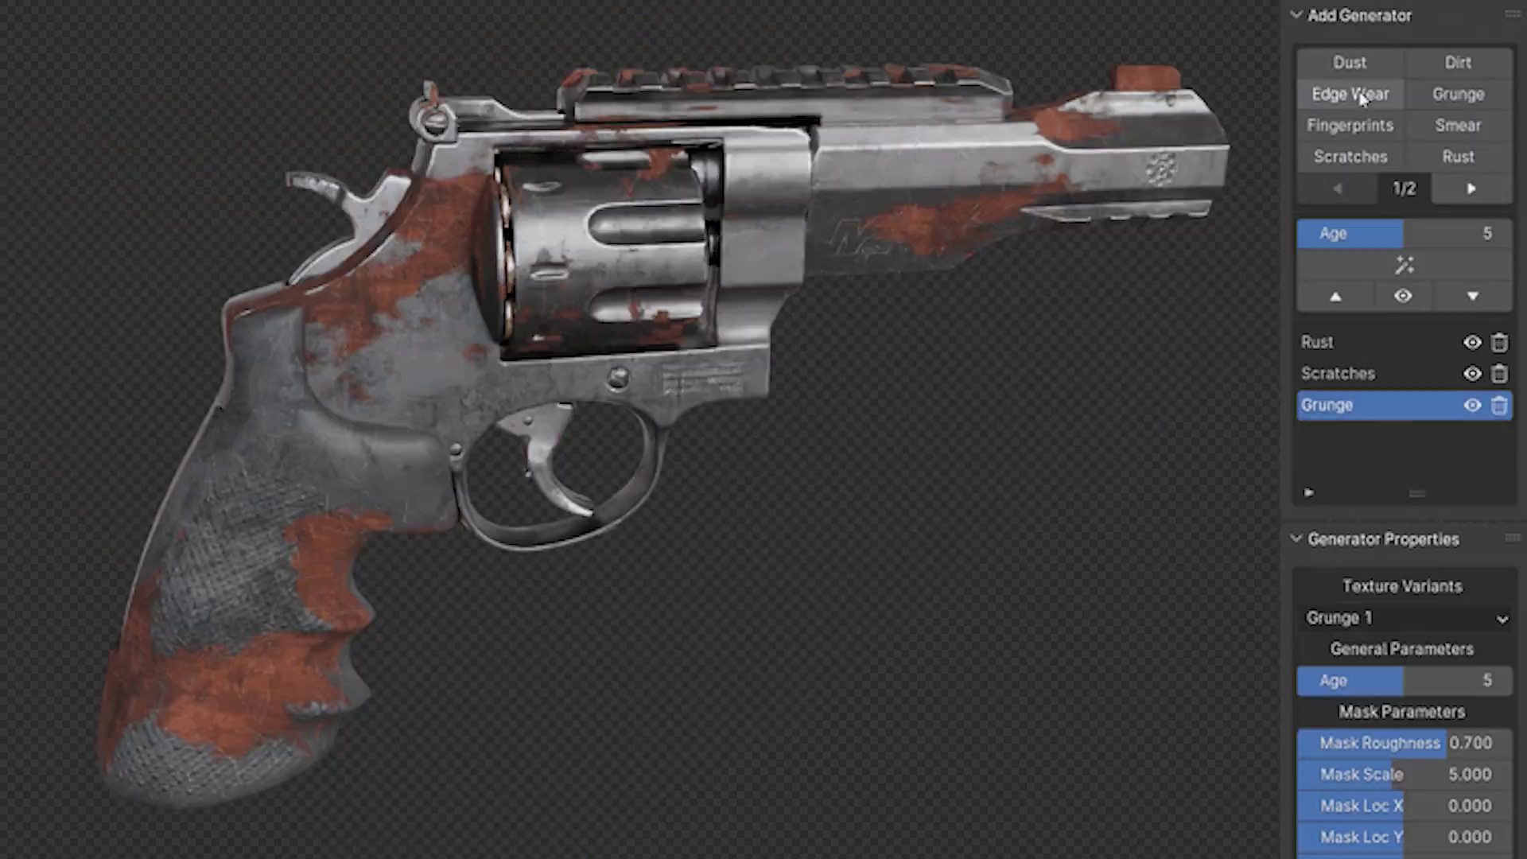
Step: Add Edge Wear and Dirt layers to the revolver and wood damage patches to the crate
left_click(1352, 93)
left_click(1464, 67)
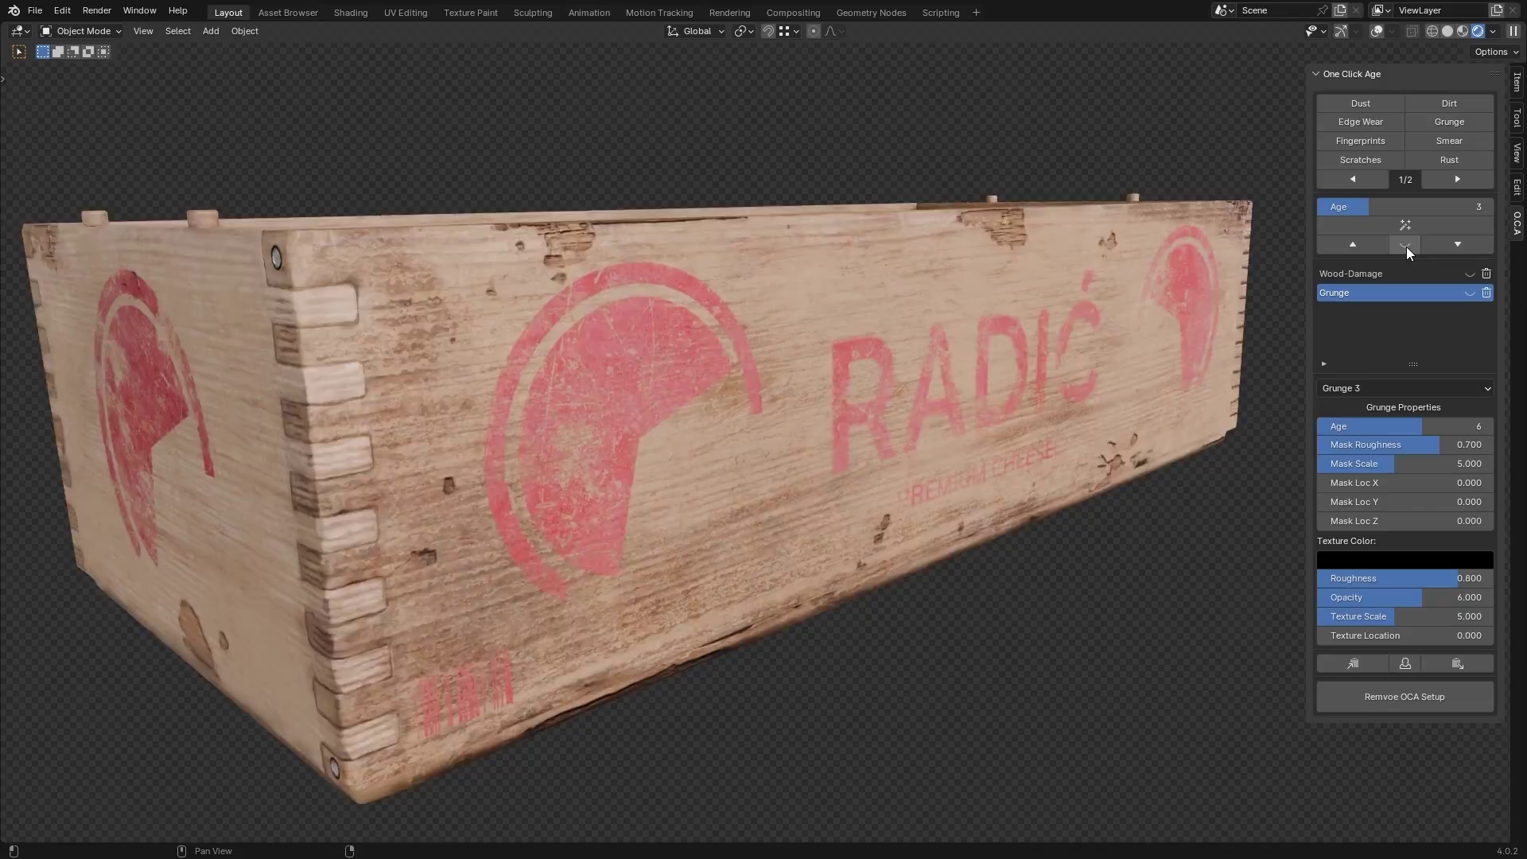
left_click(1405, 243)
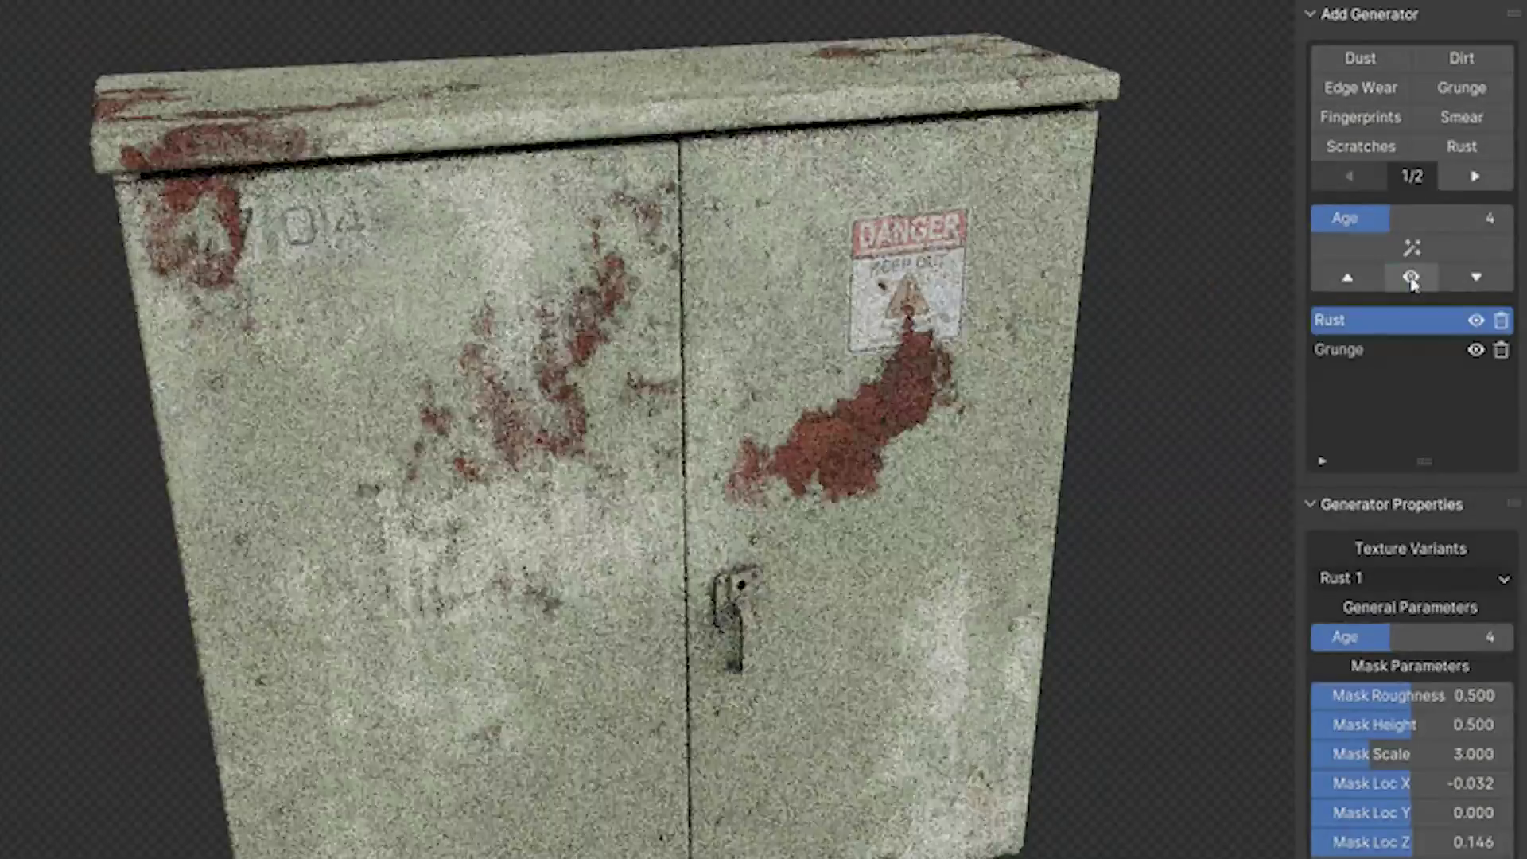
Step: Move Rust below Grunge, raise concrete damage age from 1 to 3, and randomize the extinguisher's wear three times
left_click(1352, 277)
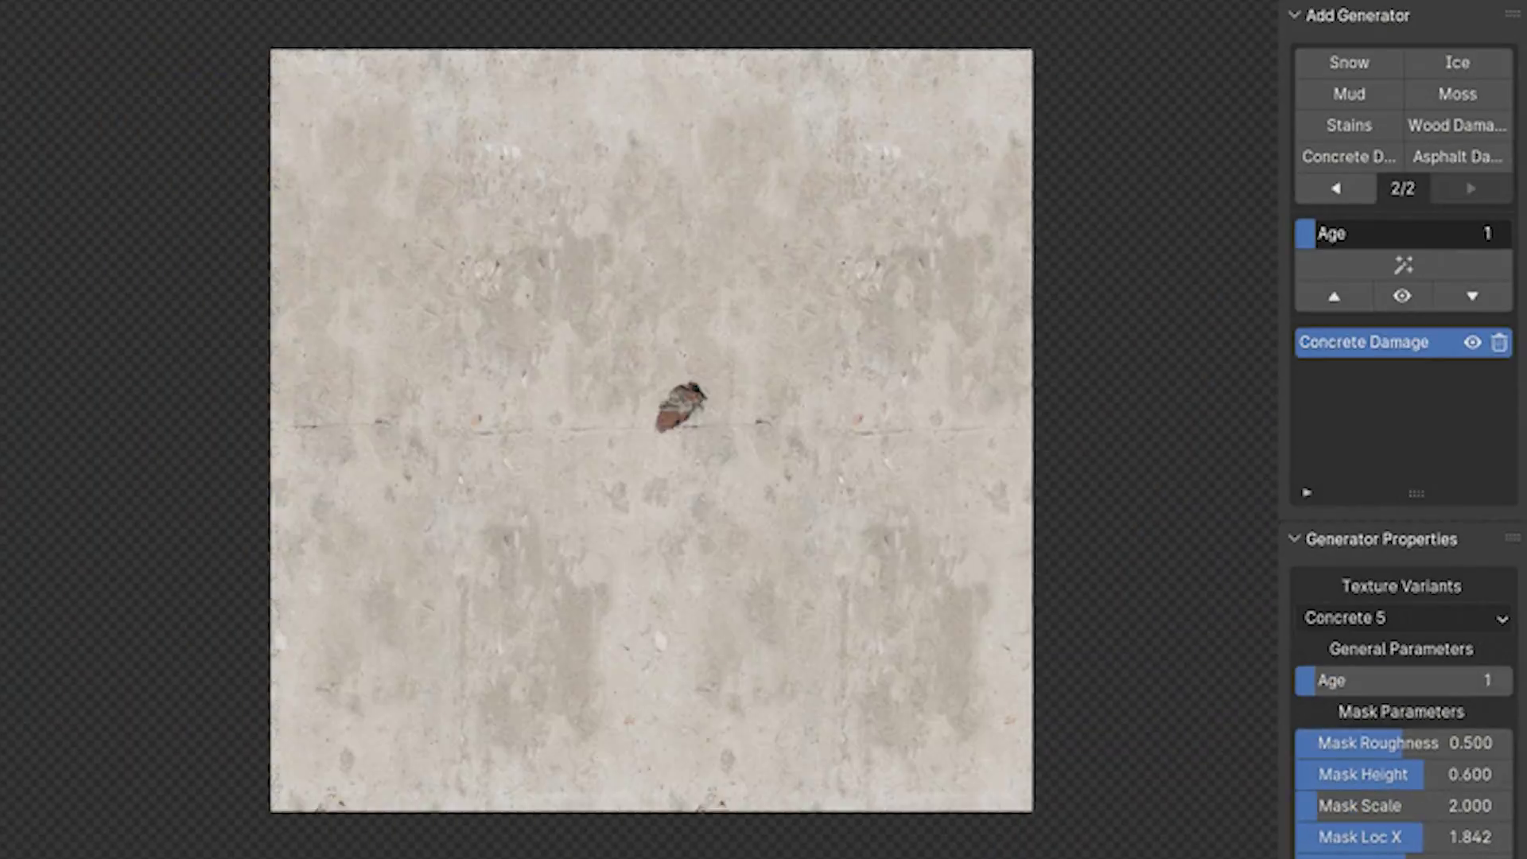
left_click_drag(1352, 233, 1296, 233)
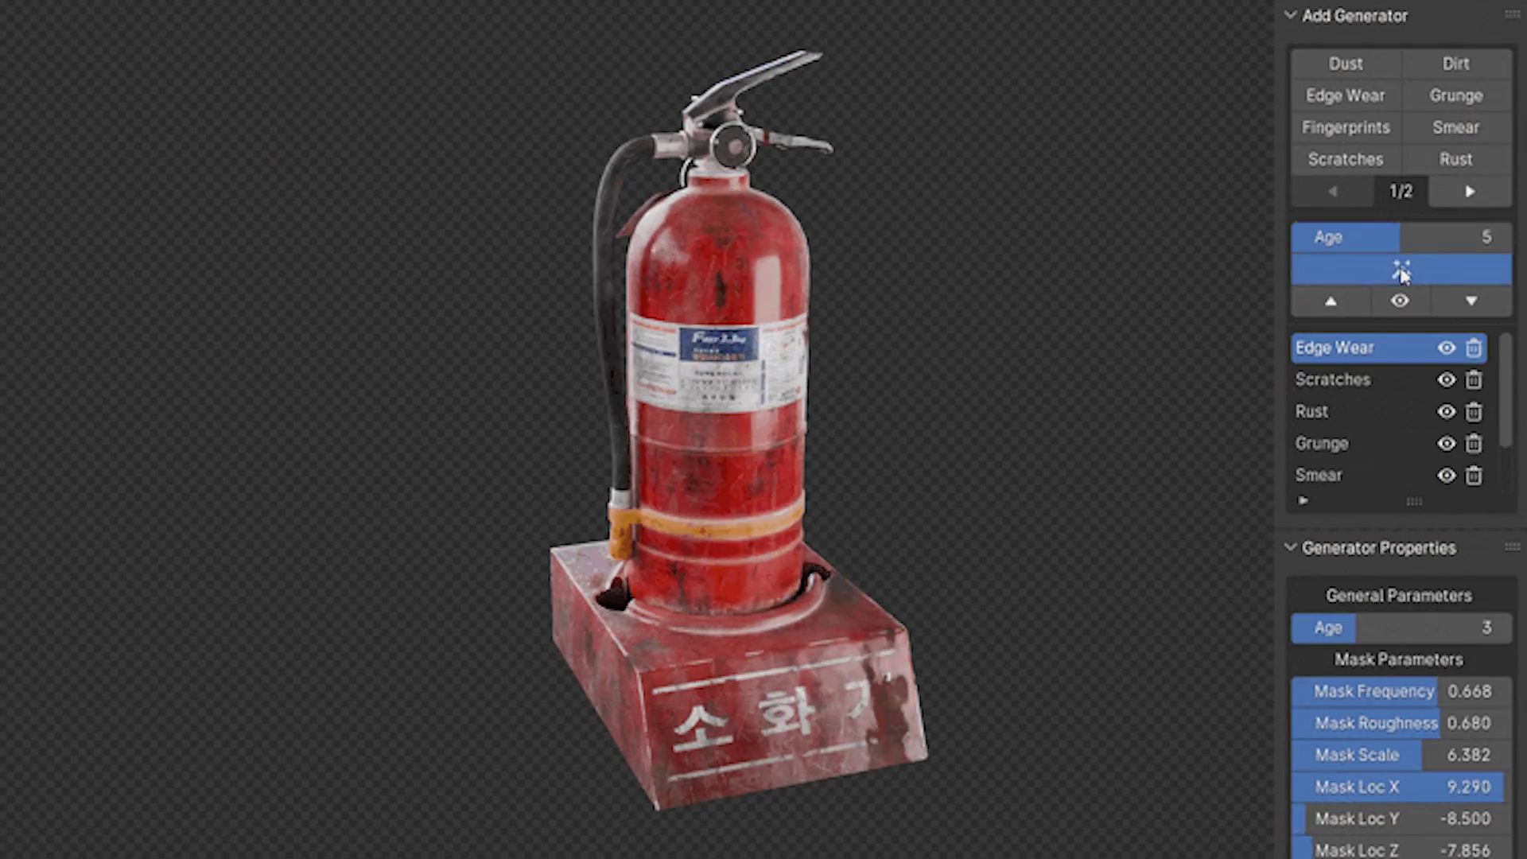
left_click(1401, 273)
left_click(1401, 273)
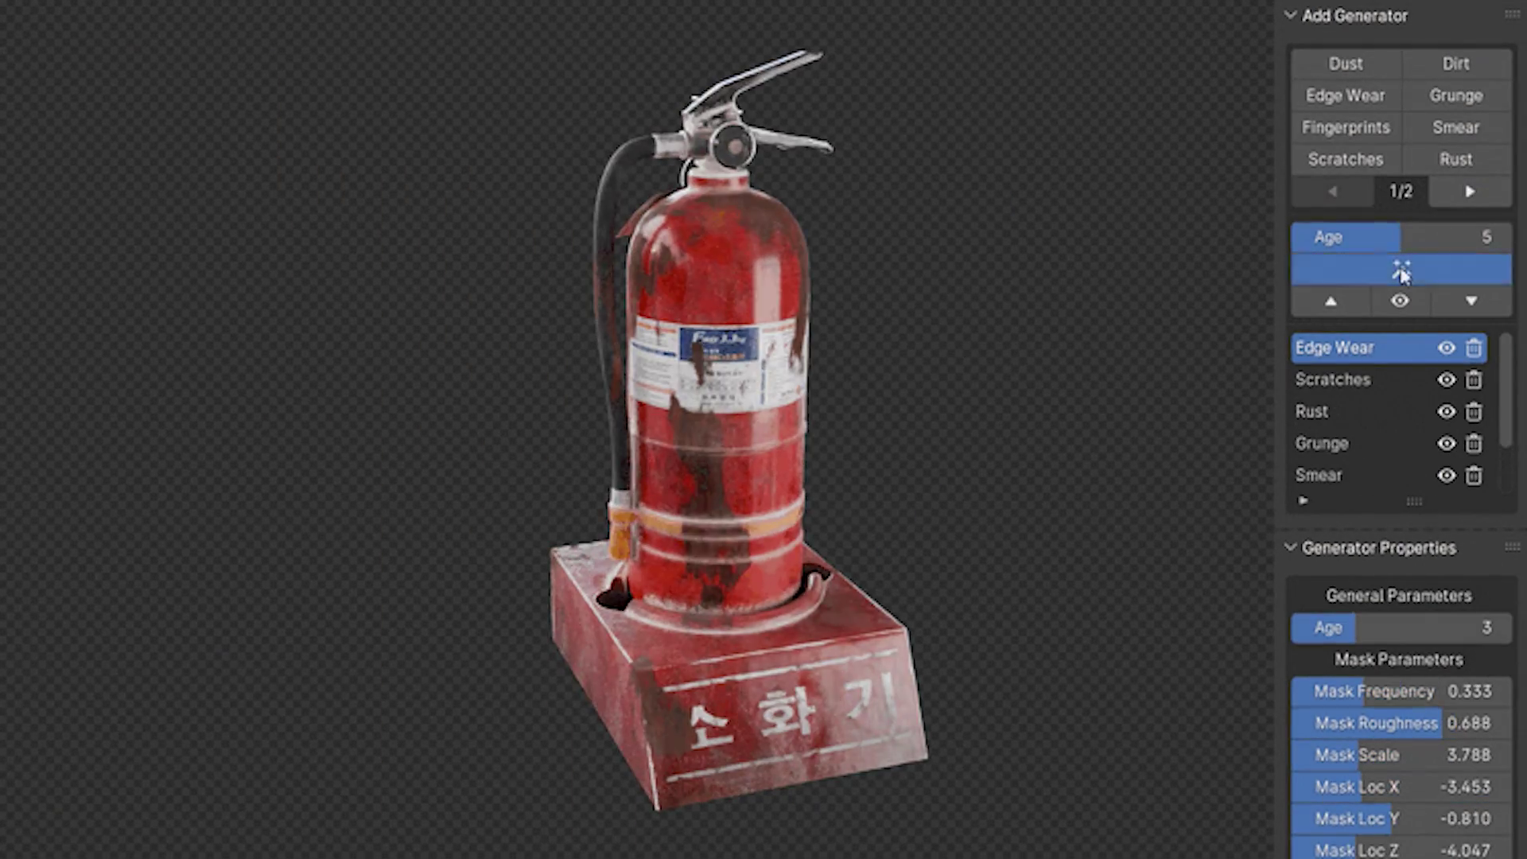
left_click(1401, 272)
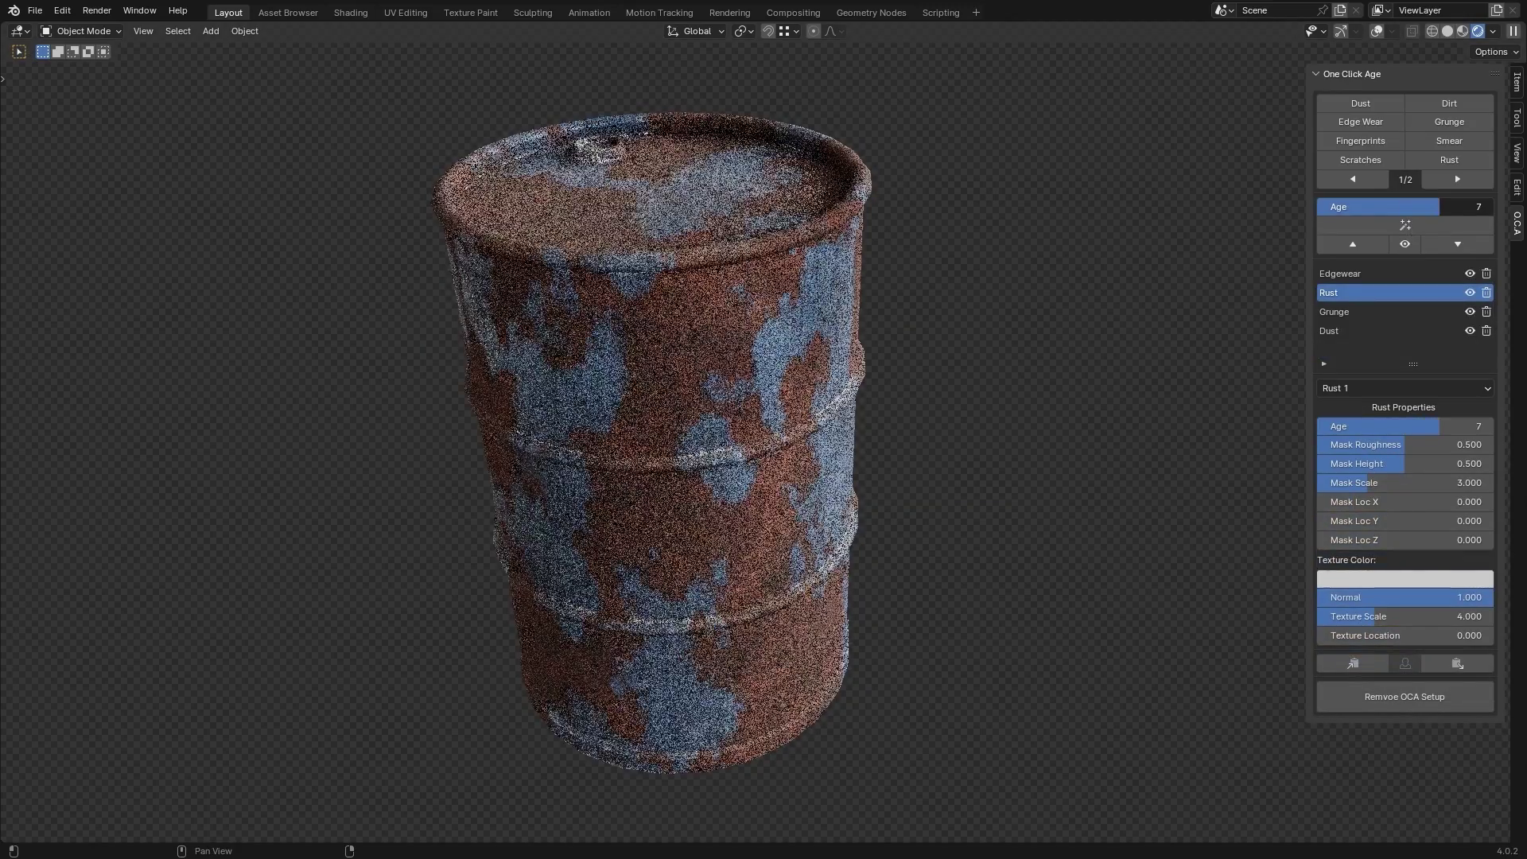
Step: Randomize the barrel's Rust mask twice, reset Rust to defaults, and raise the top Age slider to 8
left_click(1425, 221)
left_click(1424, 223)
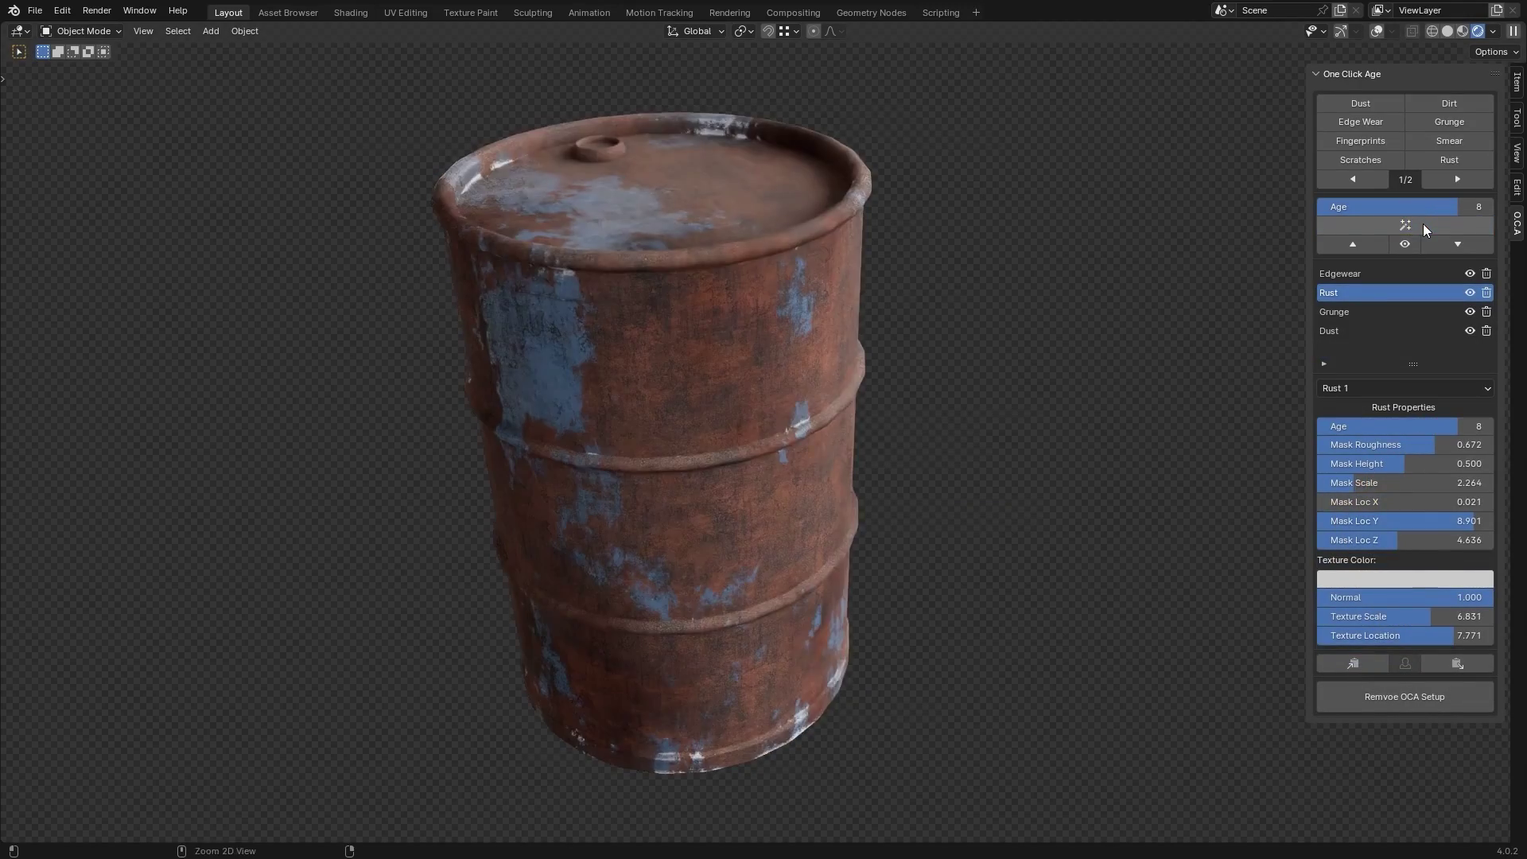
left_click(1423, 222, "ctrl")
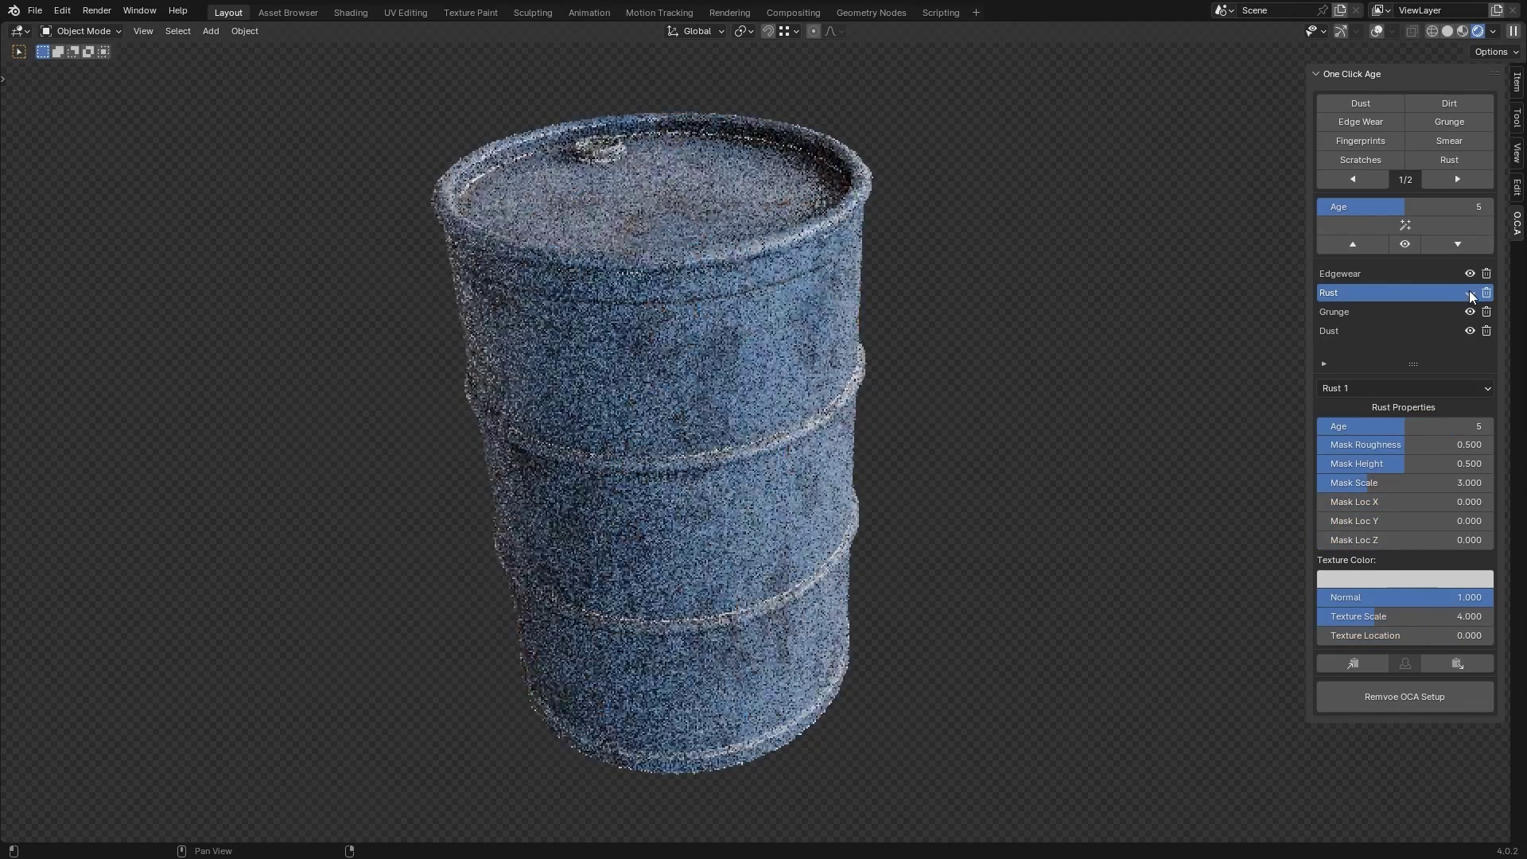
left_click_drag(1439, 207, 1457, 207)
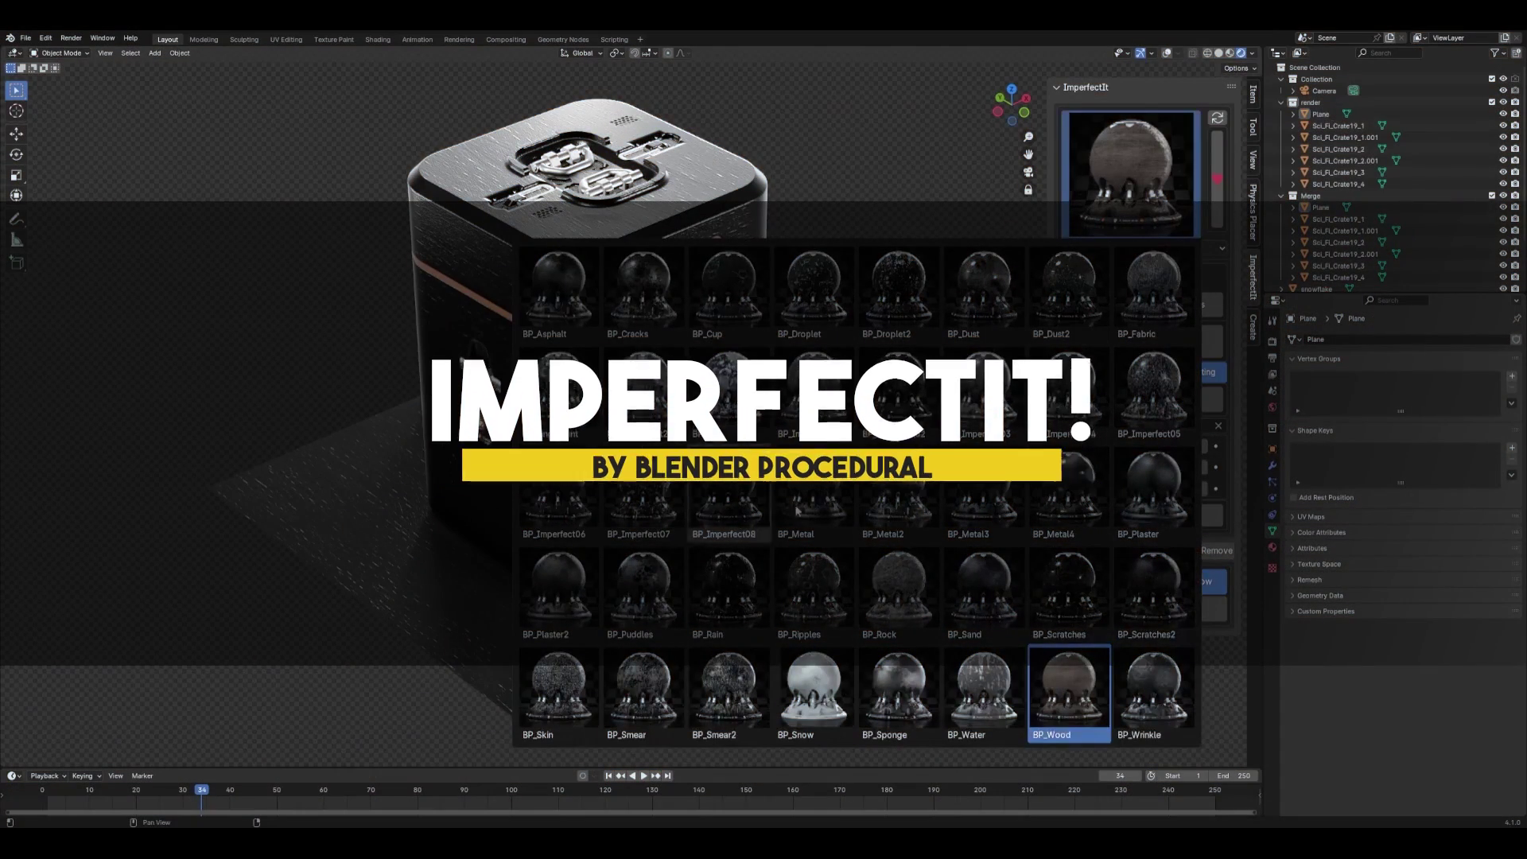
Step: Apply the BP_Scratches surface to the crate and browse the imperfection surface grid
left_click(1076, 598)
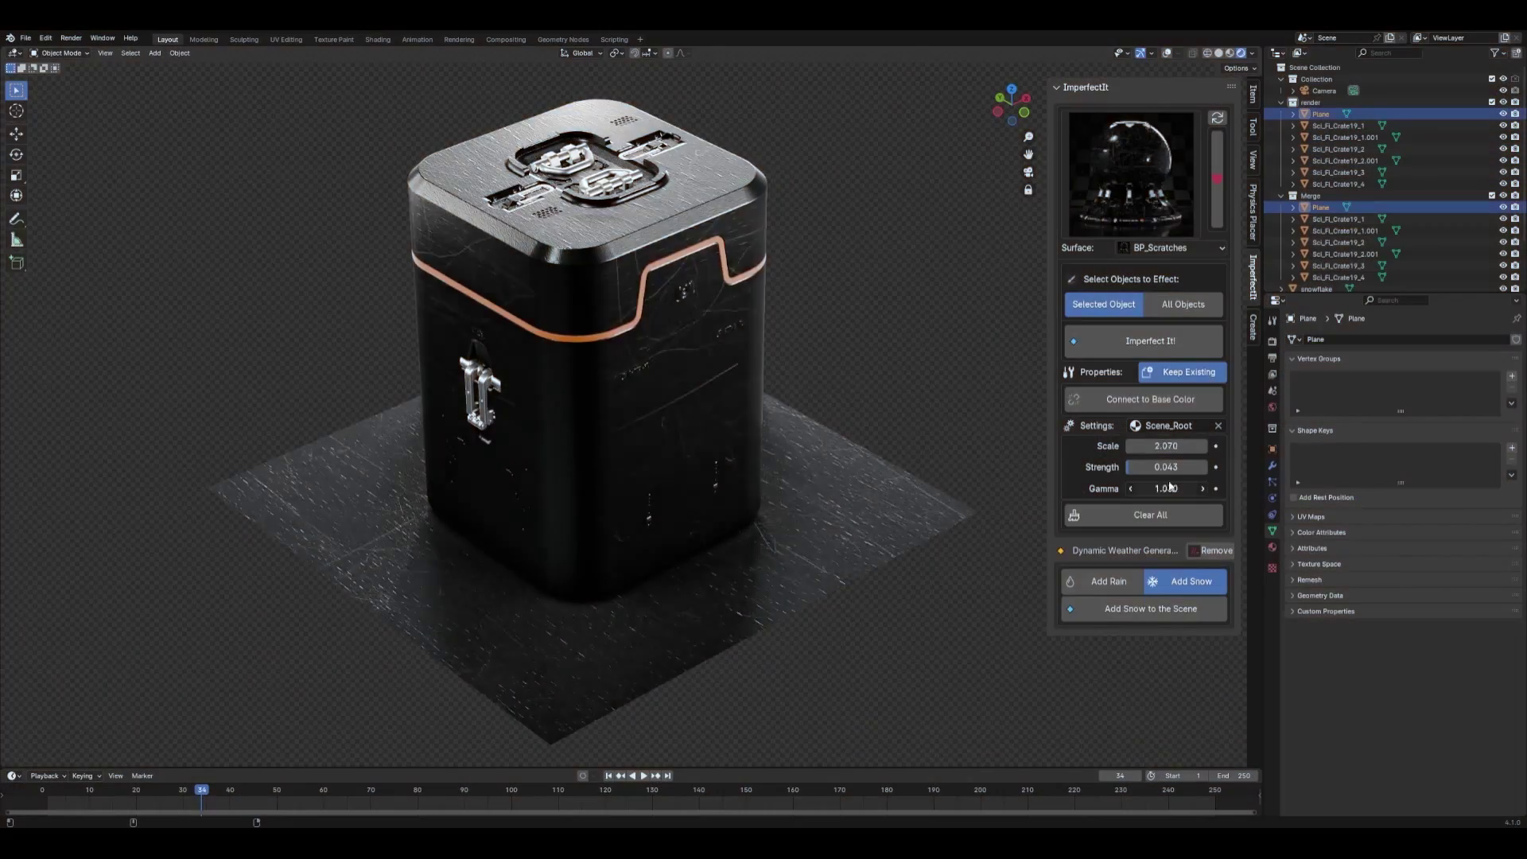
left_click(1143, 201)
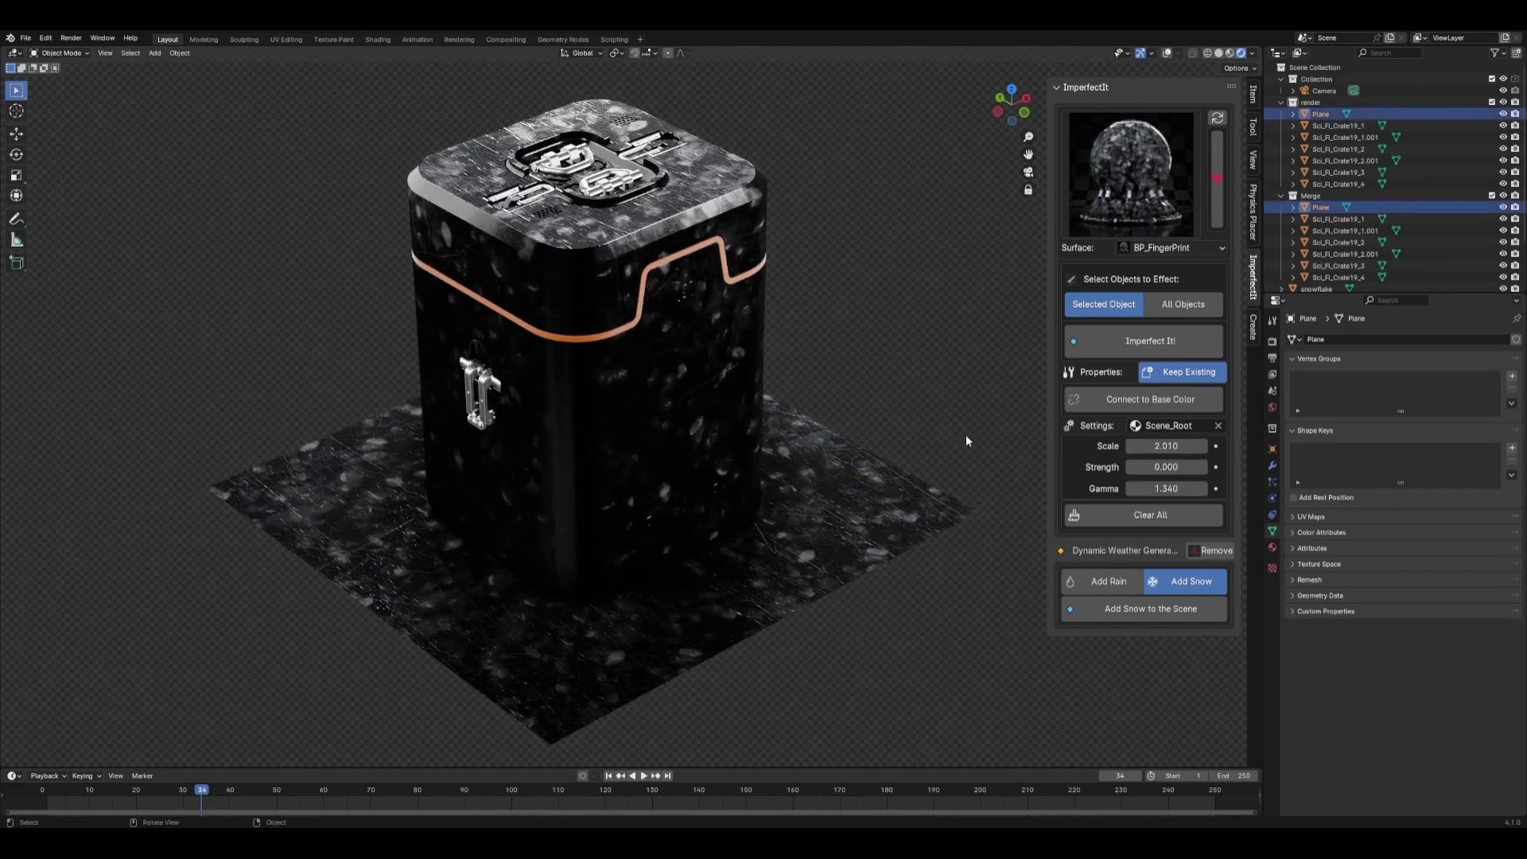
left_click(1130, 211)
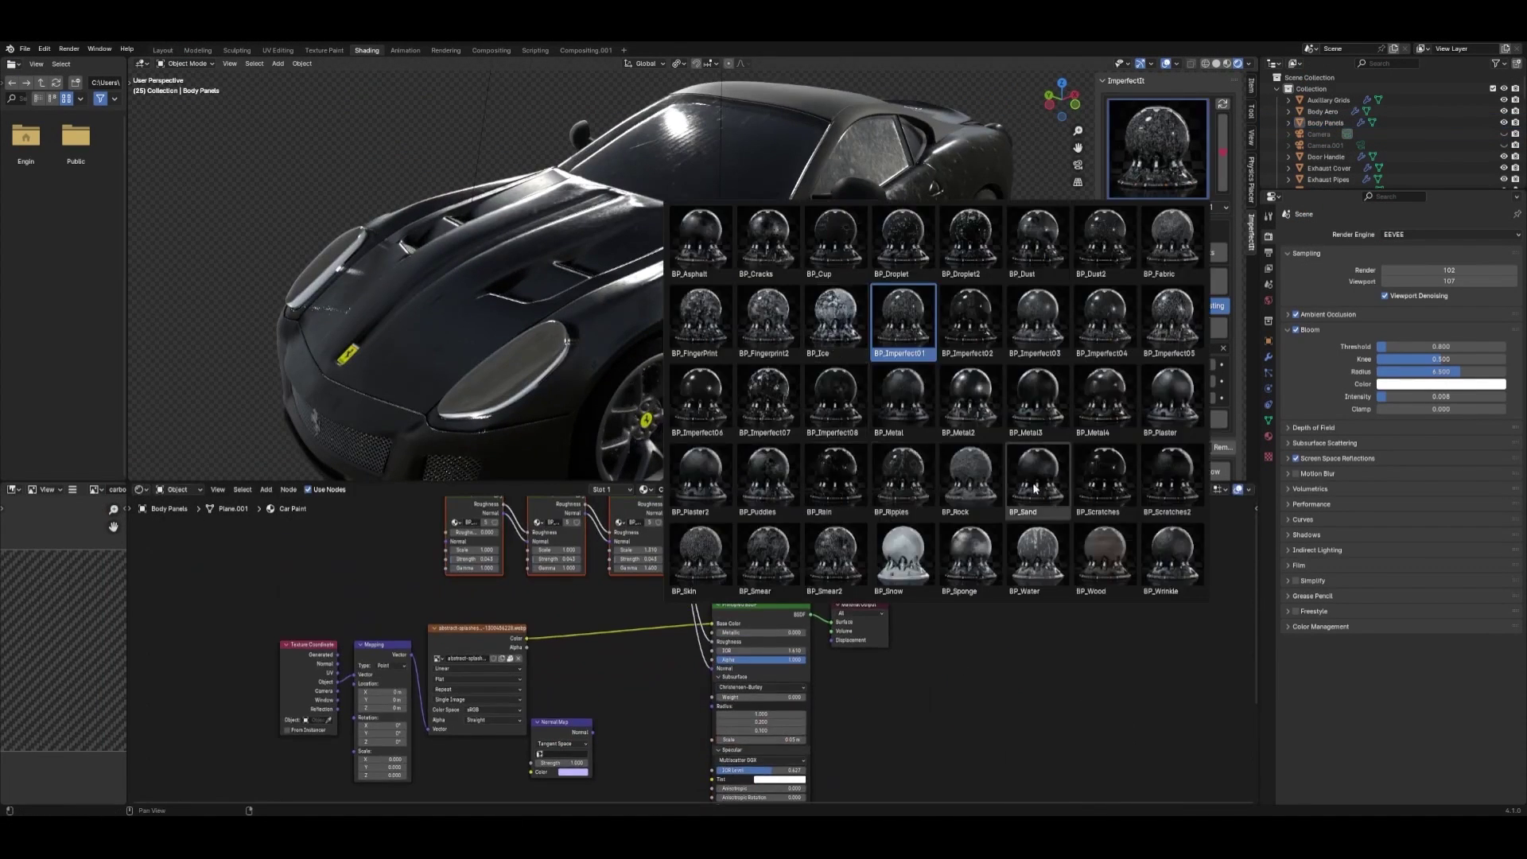
Step: Try BP_Sponge, then apply BP_Scratches with Imperfect It! to the car's Body Panels
left_click(966, 556)
middle_click_drag(966, 557, 803, 342)
left_click(1157, 147)
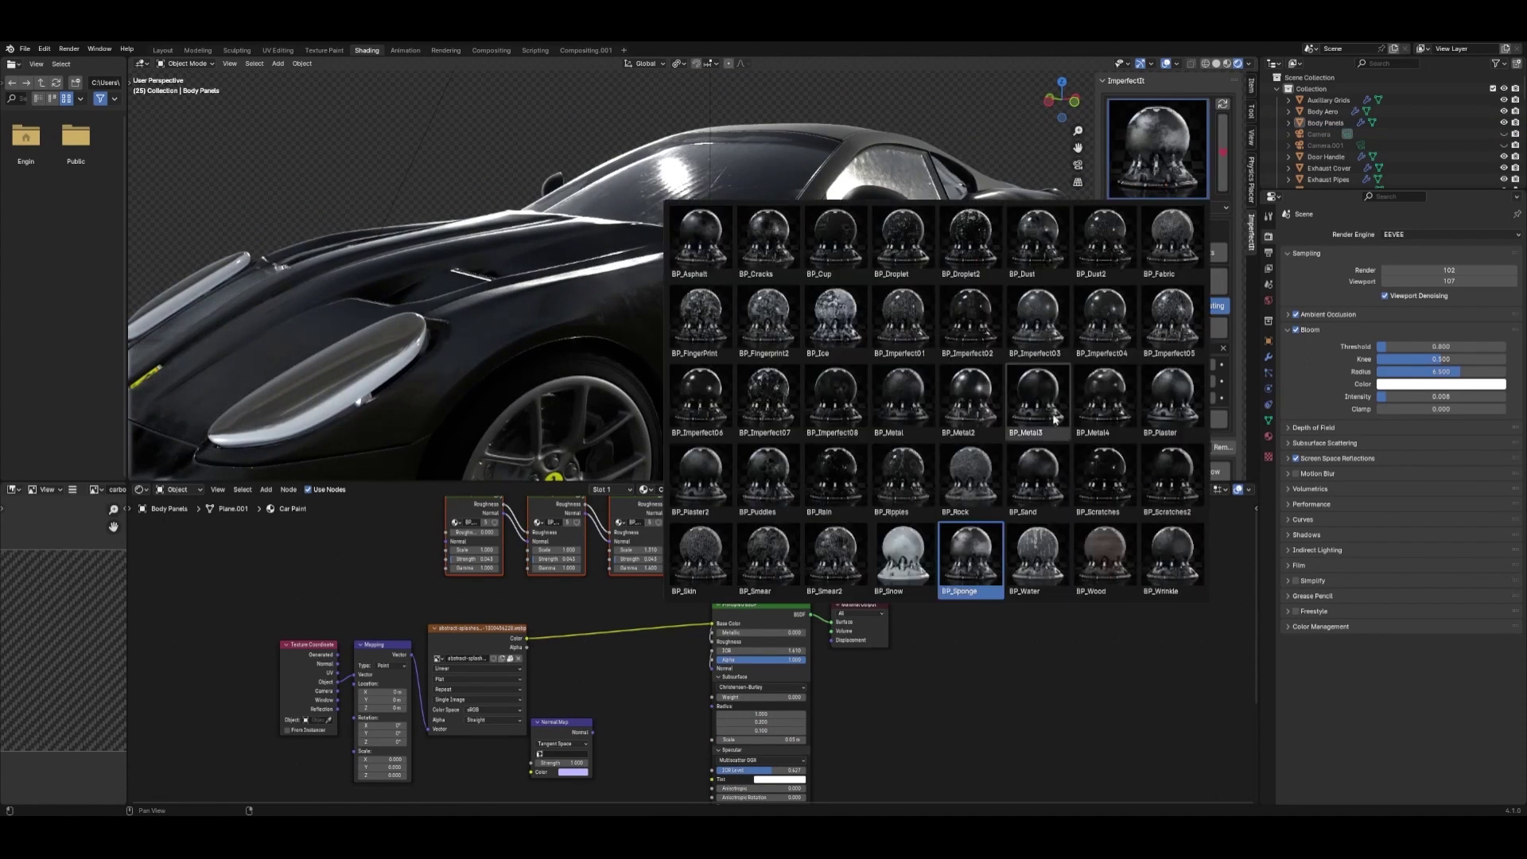
left_click(1172, 479)
left_click(1173, 280)
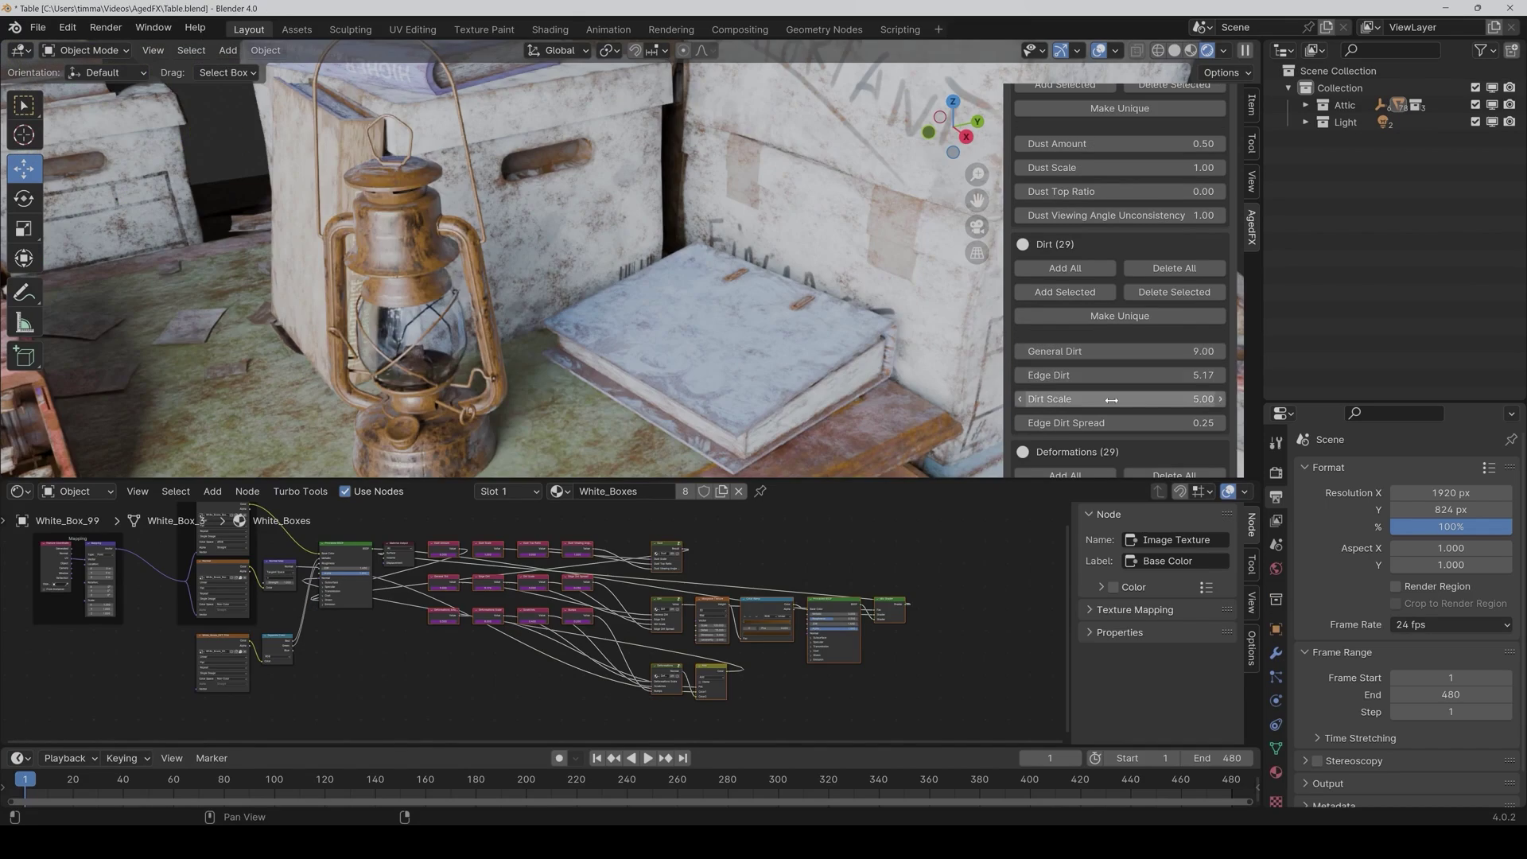
Step: Enlarge the AgedFX Dirt Scale to 6.56 and review the deformation settings
mouse_move(1111, 400)
left_mouse_down()
mouse_move(1161, 400)
mouse_move(1129, 400)
left_mouse_up()
scroll(557, 278, "up", 3)
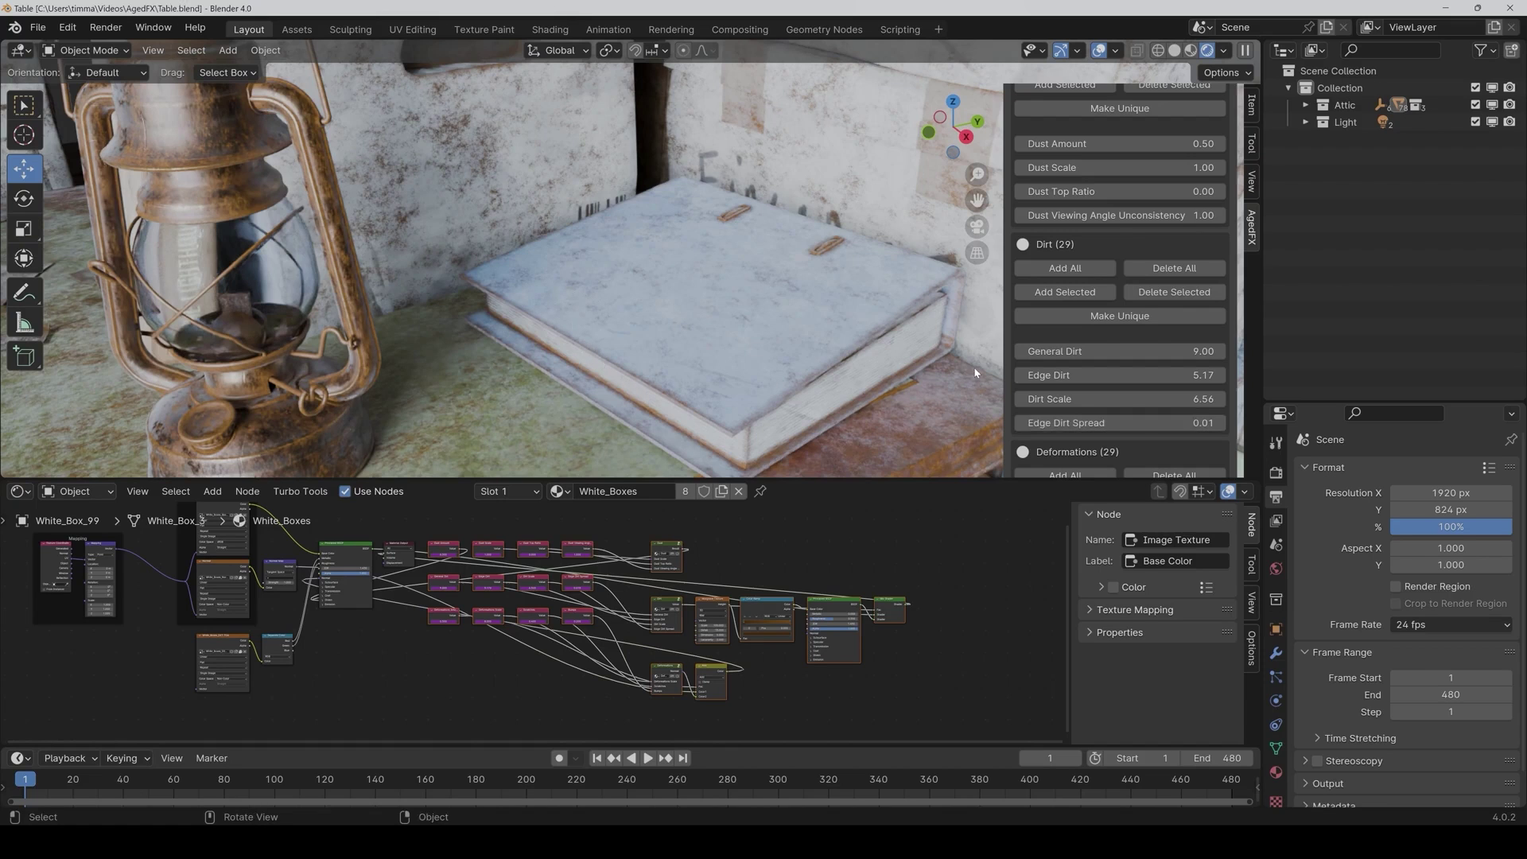
scroll(1060, 389, "down", 3)
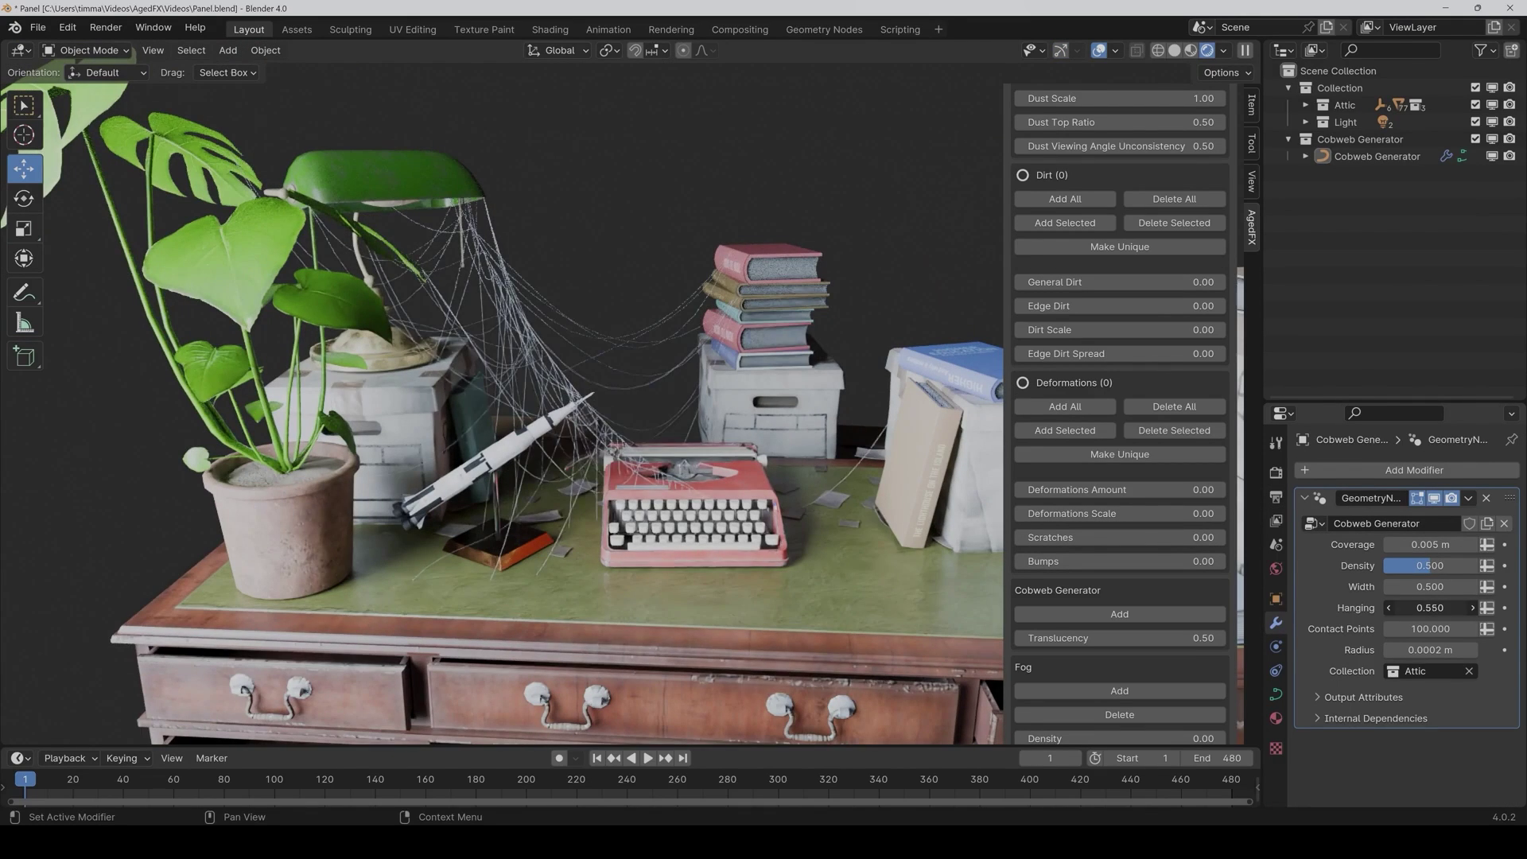
Step: Lower the cobweb Hanging value to 0.550 so the strands droop
left_click_drag(1444, 606, 1407, 607)
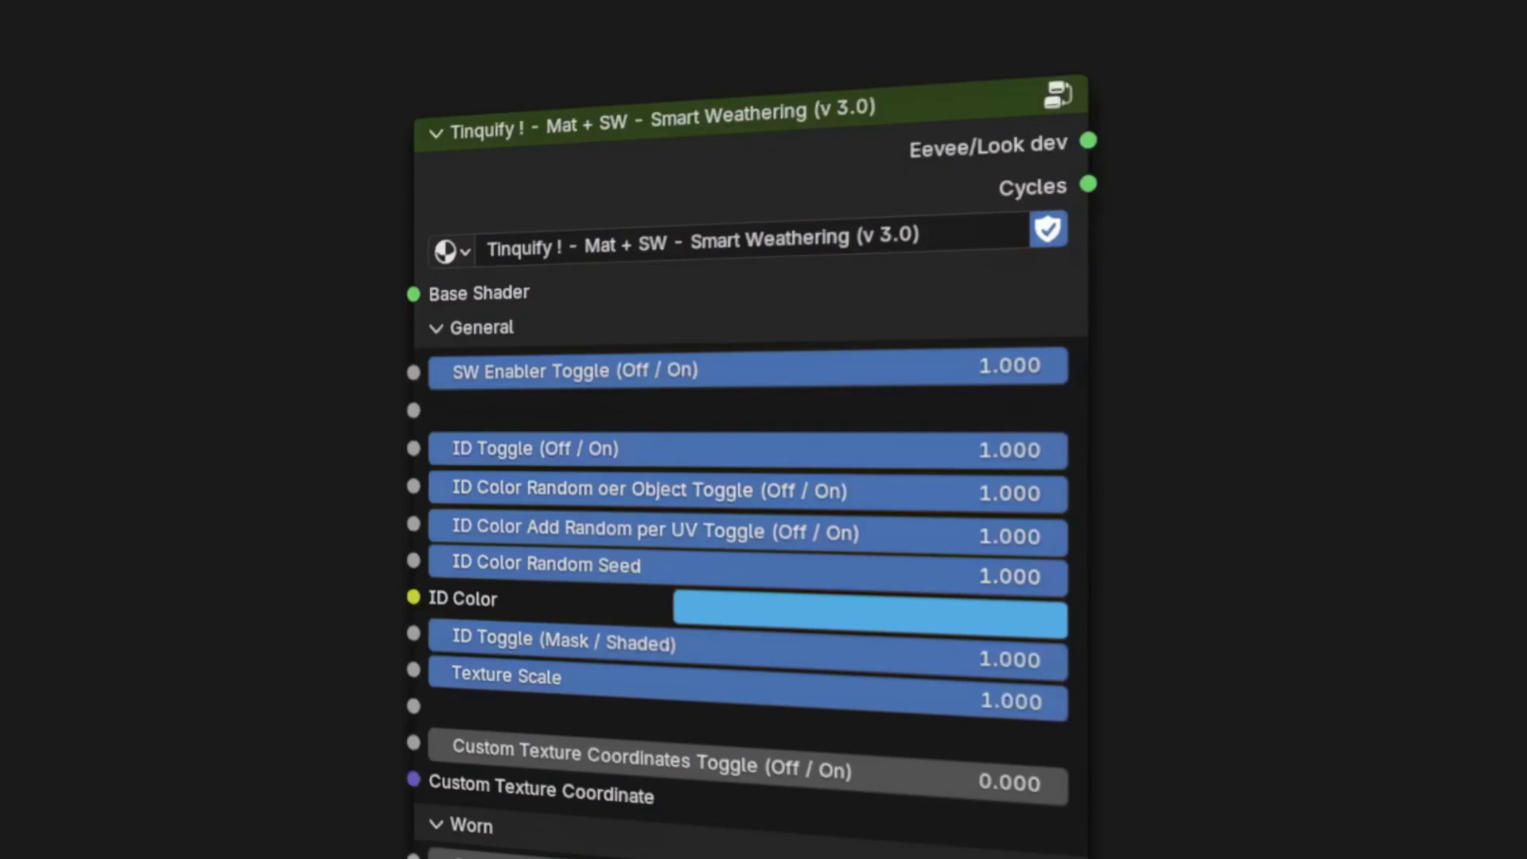
Step: Expand Smudgeness, Custom Effect and Effects Shaders, then increase Edges Distance and Distance Variation
left_click(594, 374, "ctrl")
left_click(571, 489, "ctrl")
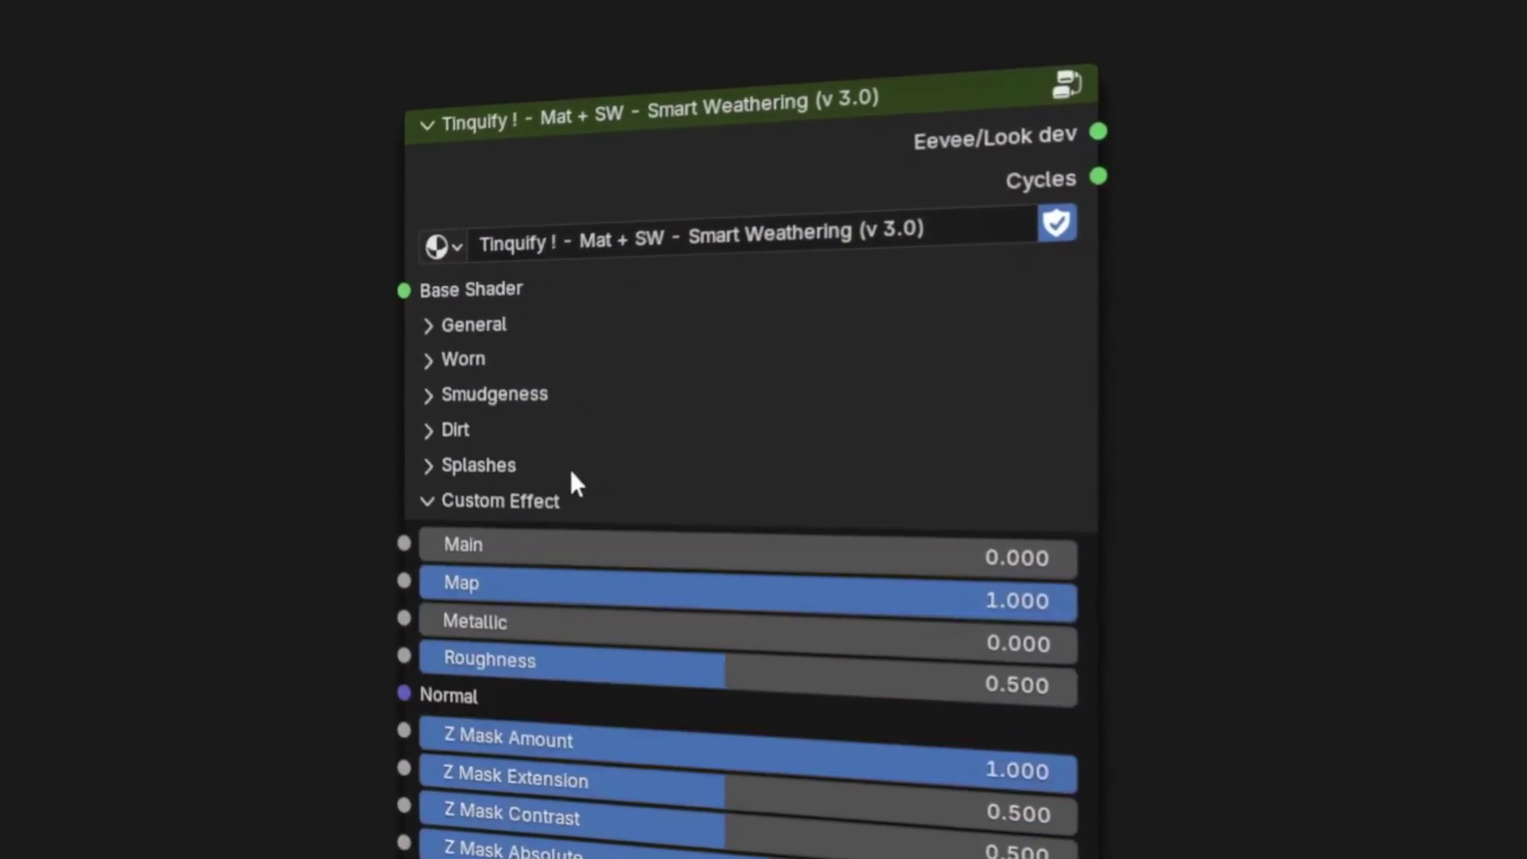
left_click(547, 598, "ctrl")
left_click(547, 606)
left_click(521, 720, "ctrl")
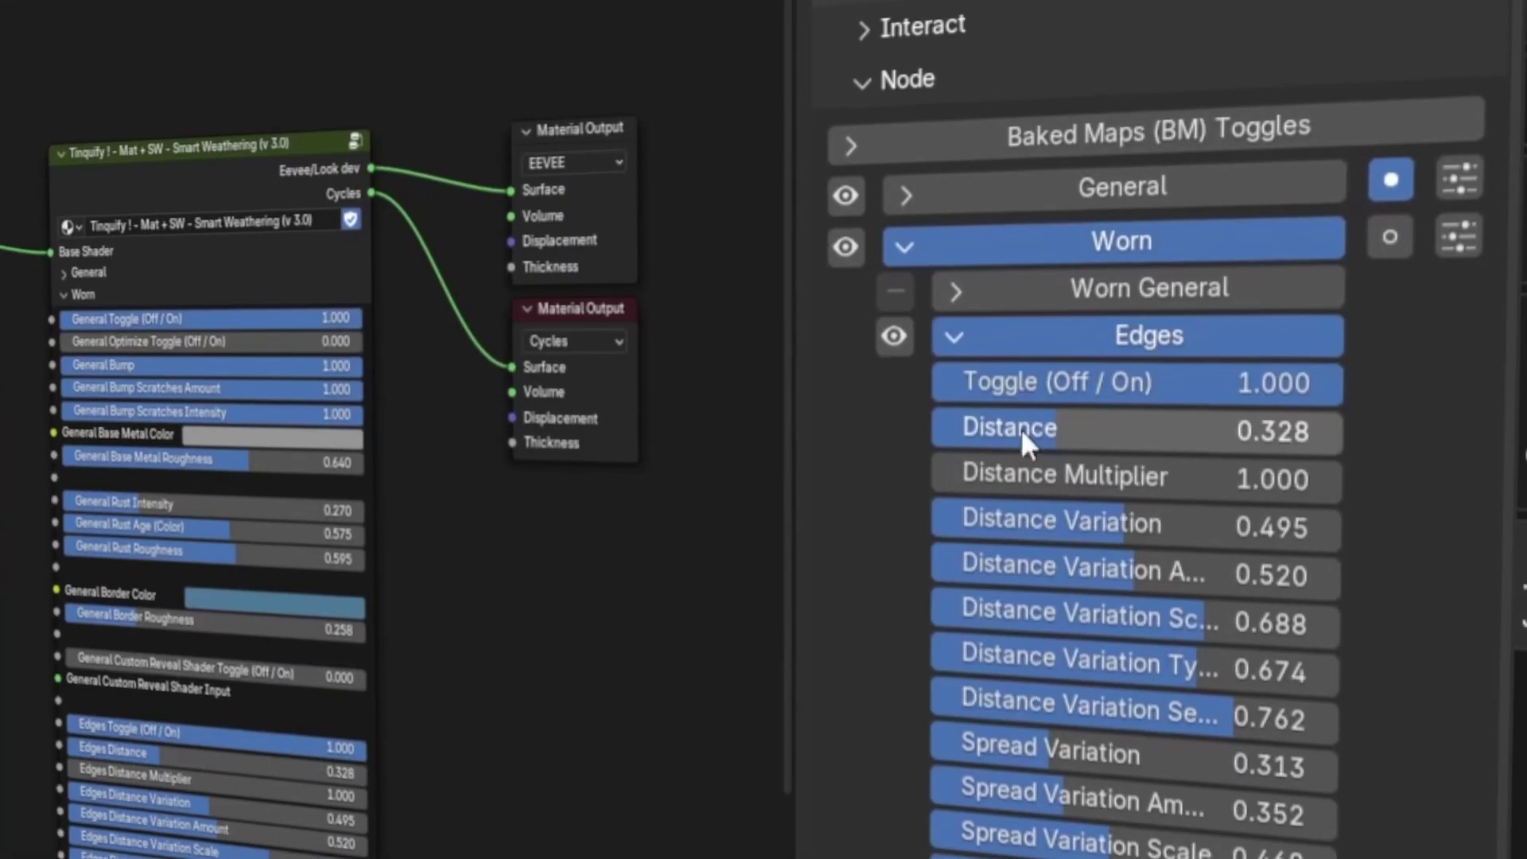
left_click_drag(1022, 430, 1059, 430)
left_click_drag(1113, 501, 1177, 501)
Step: Randomize the worn edge values twice, collapse Worn General and Worn, and expand the weathering Presets
left_click(1459, 213)
left_click(1459, 213)
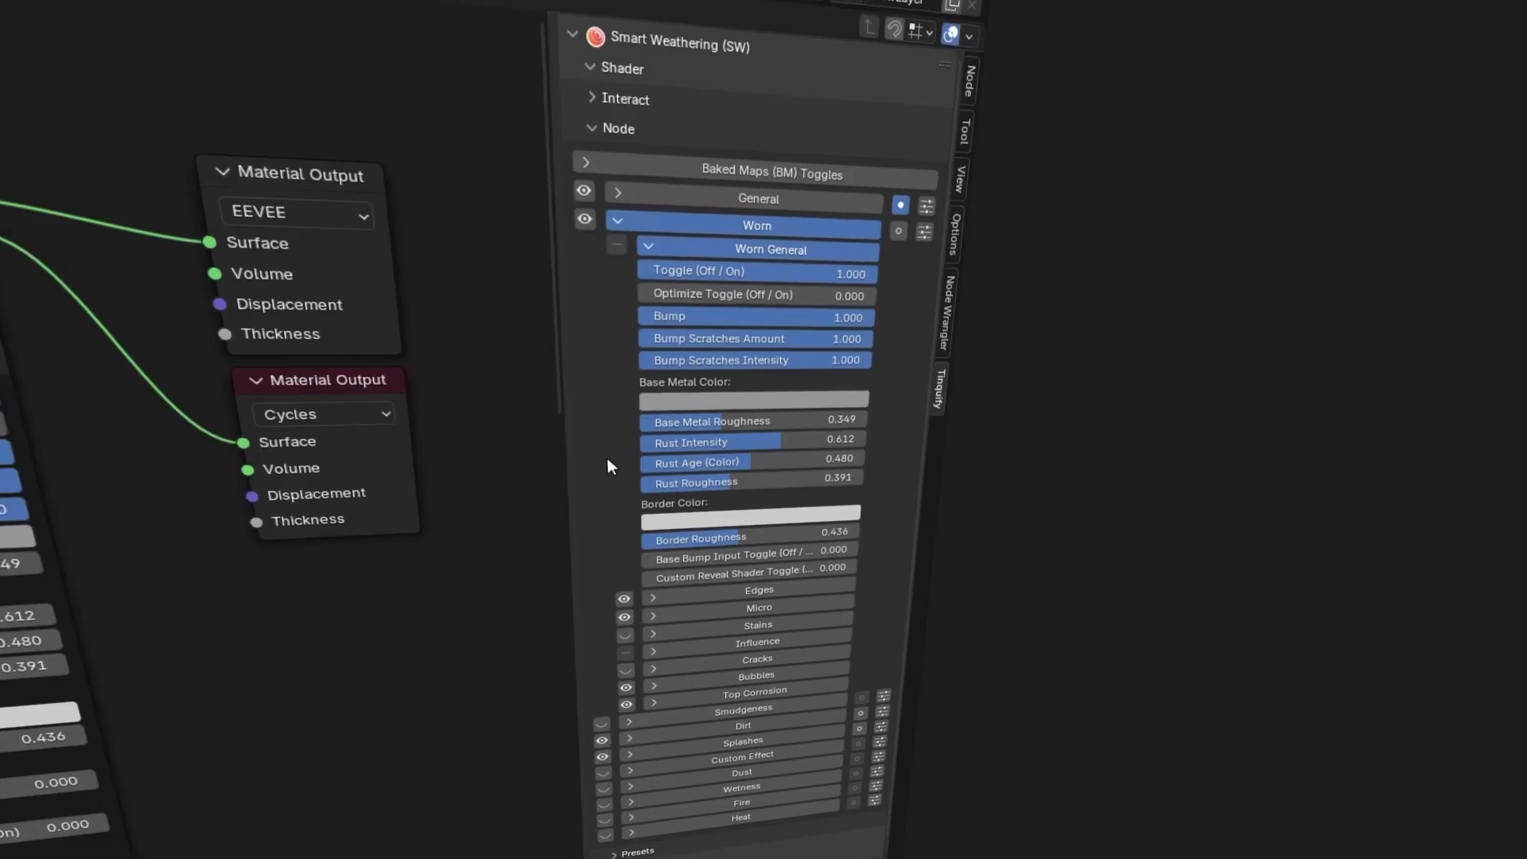
left_click(716, 246)
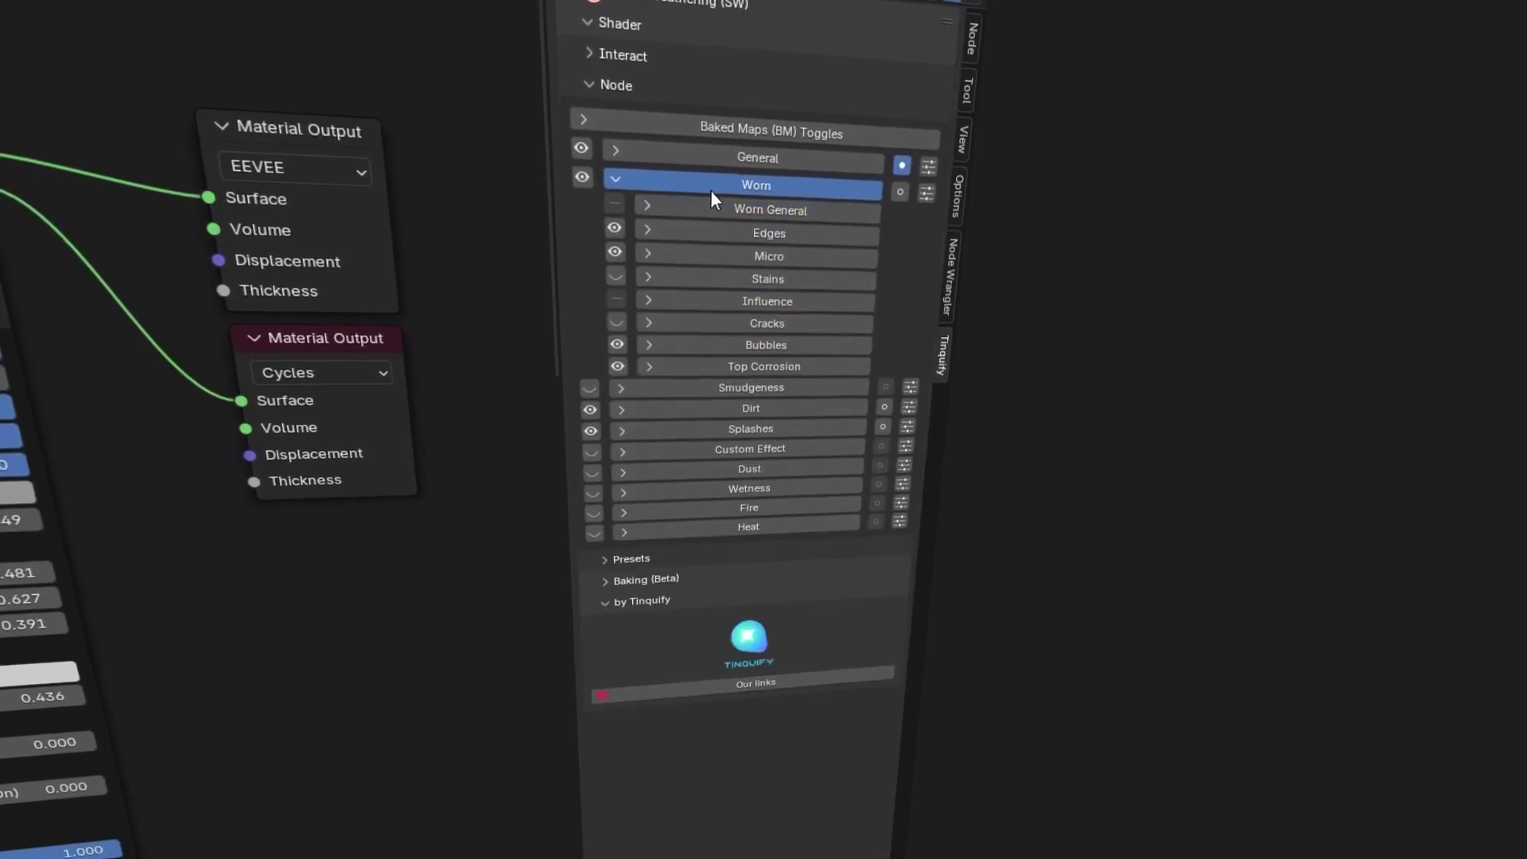
left_click(708, 226)
left_click(628, 446)
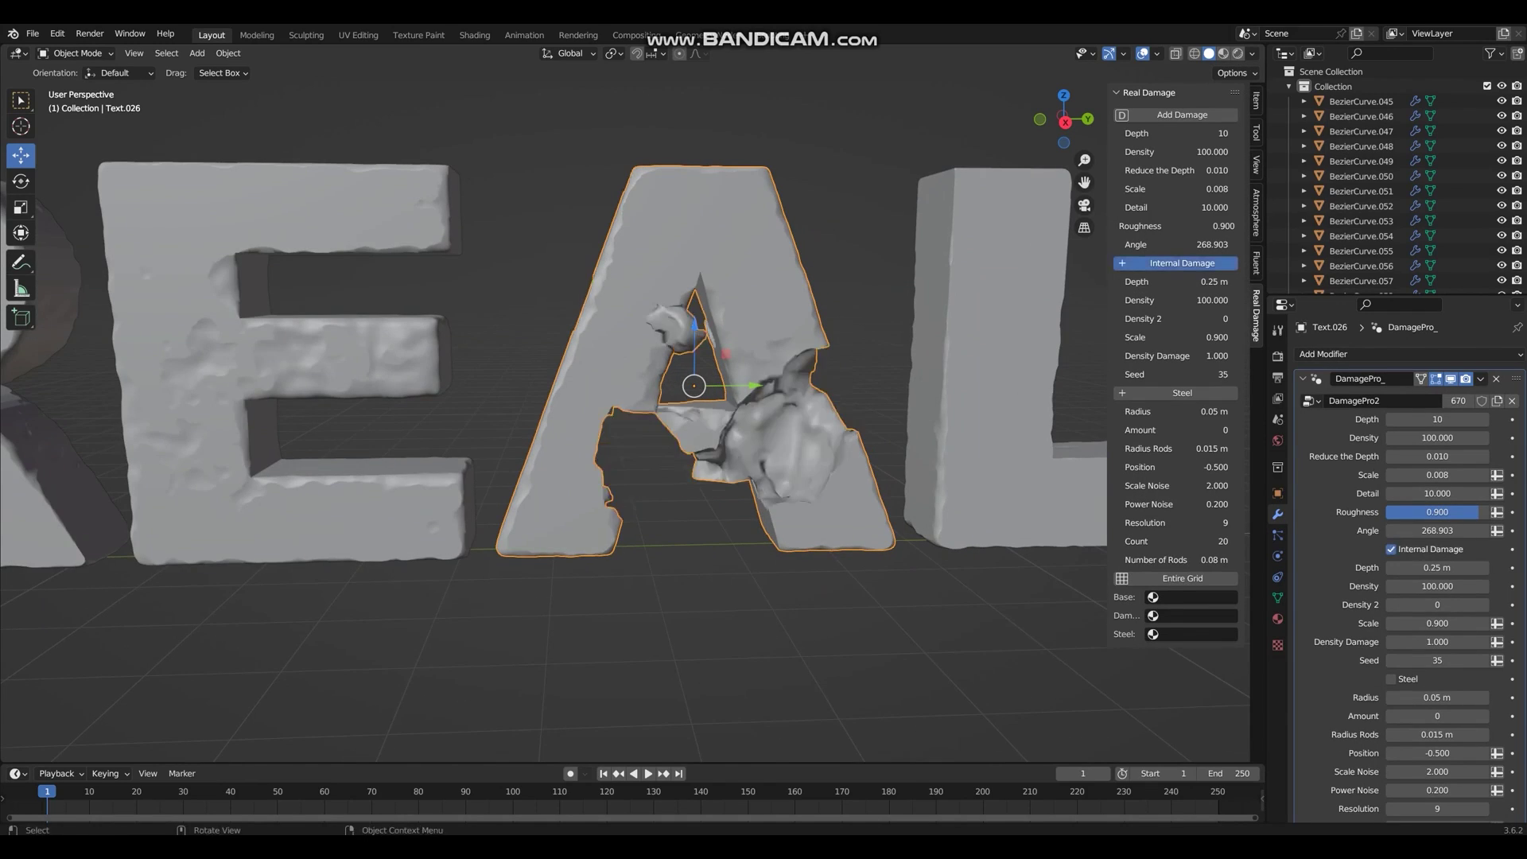
Step: Orbit the view slightly around the eroded 3D 'REAL' lettering
middle_click_drag(557, 397, 549, 398)
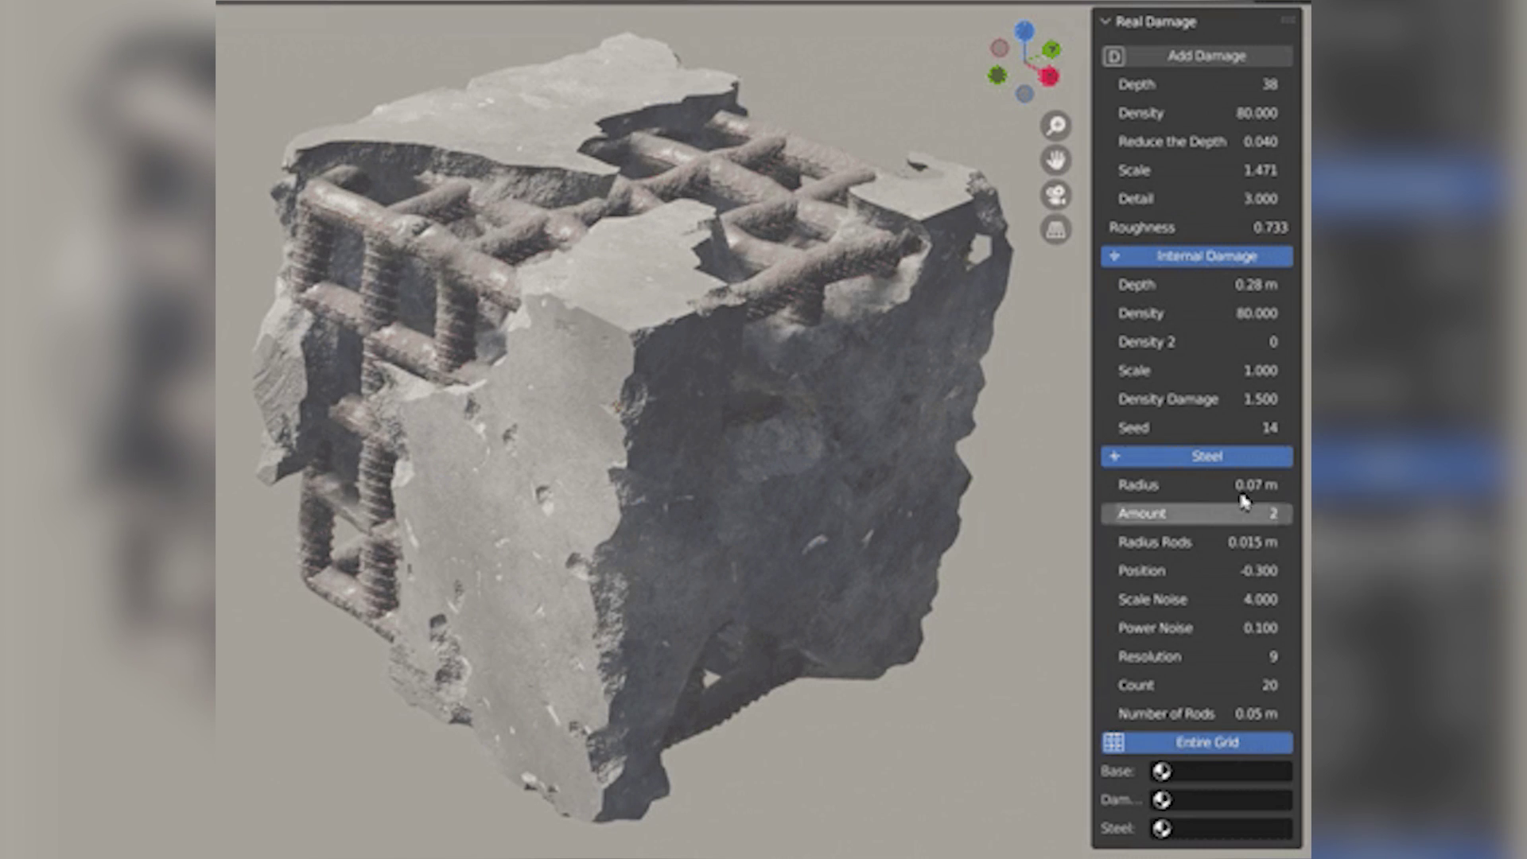